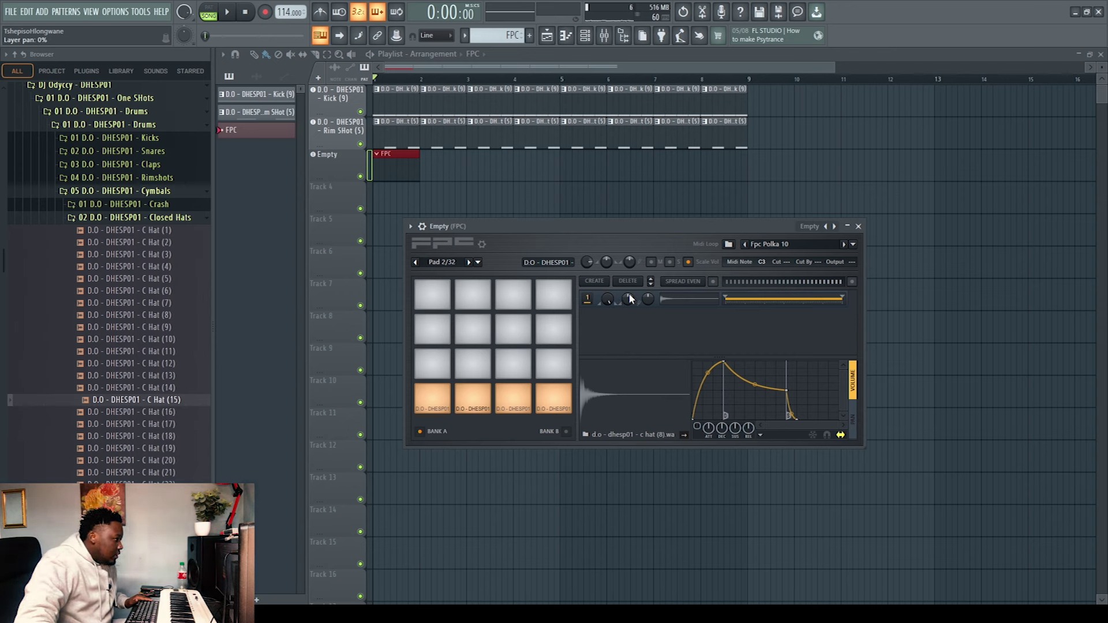
Finish with the FPC pads and repeat the FPC pattern clip on the third playlist track from bar 2 through bar 8.
{"action": "left_click", "coordinate": [510, 407]}
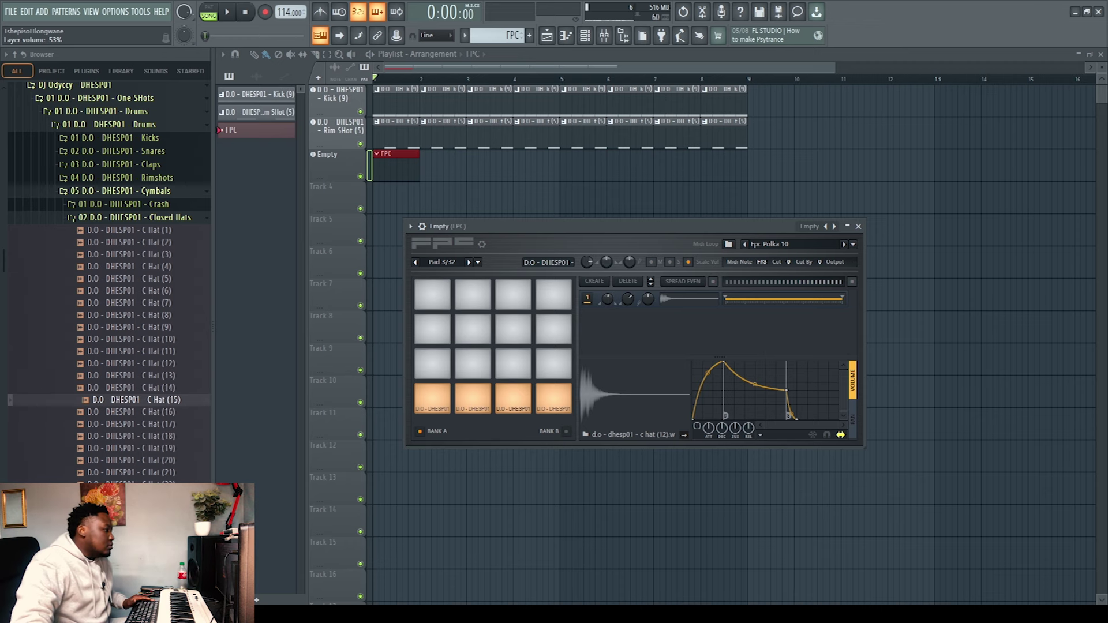
{"action": "left_click", "coordinate": [859, 227]}
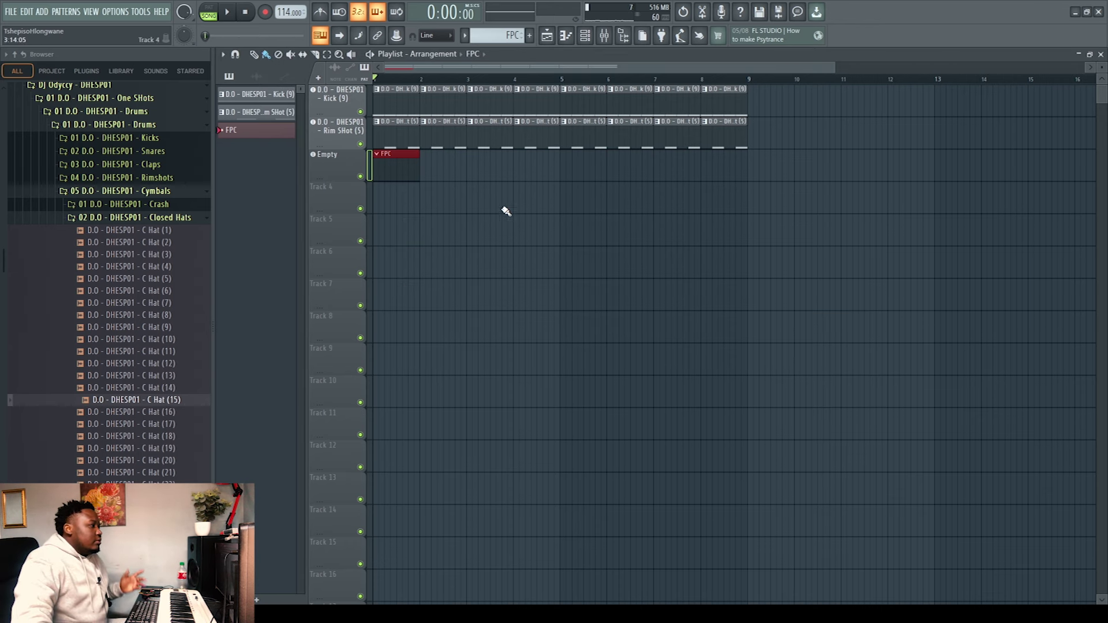
{"action": "left_click_drag", "start_coordinate": [428, 175], "coordinate": [742, 175]}
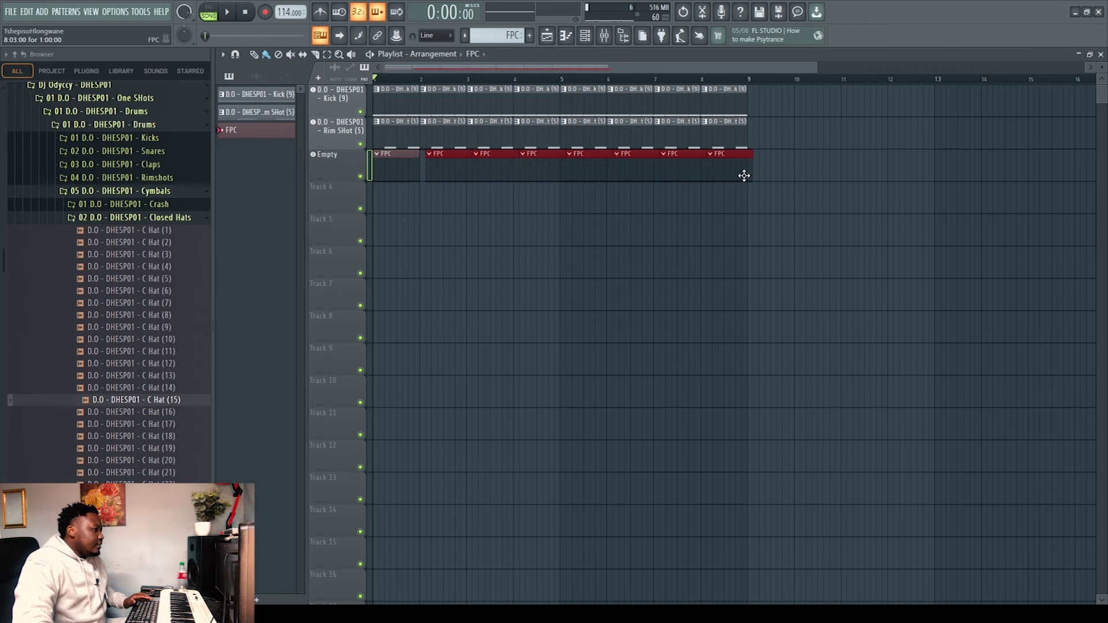
Rename the Empty FPC channel using the Hat name preset.
{"action": "middle_click", "coordinate": [331, 170]}
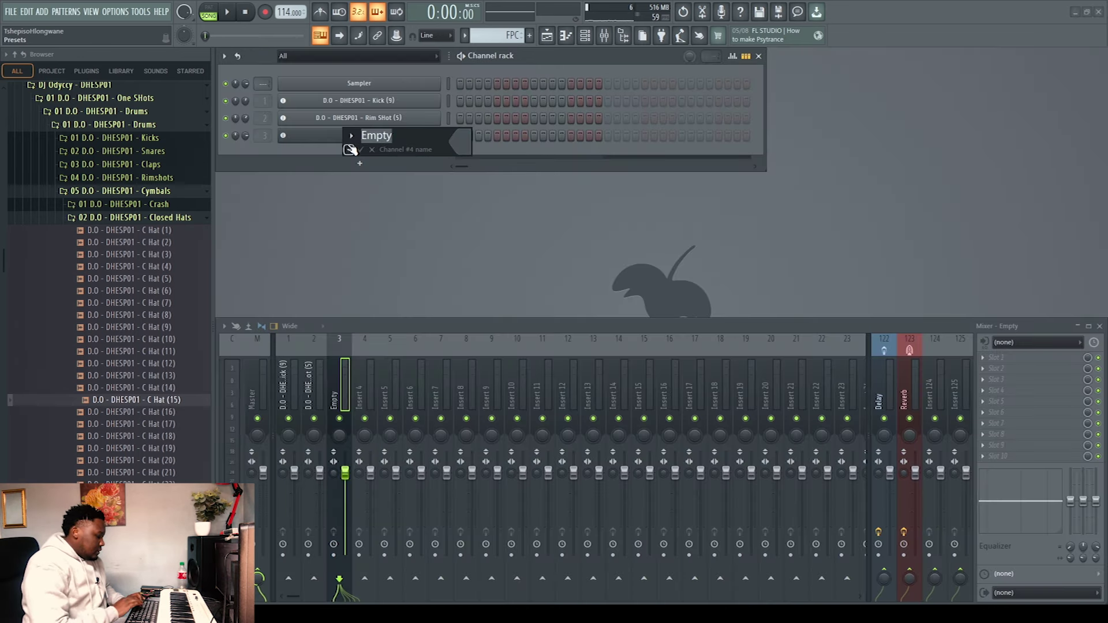
{"action": "type", "text": "Hats"}
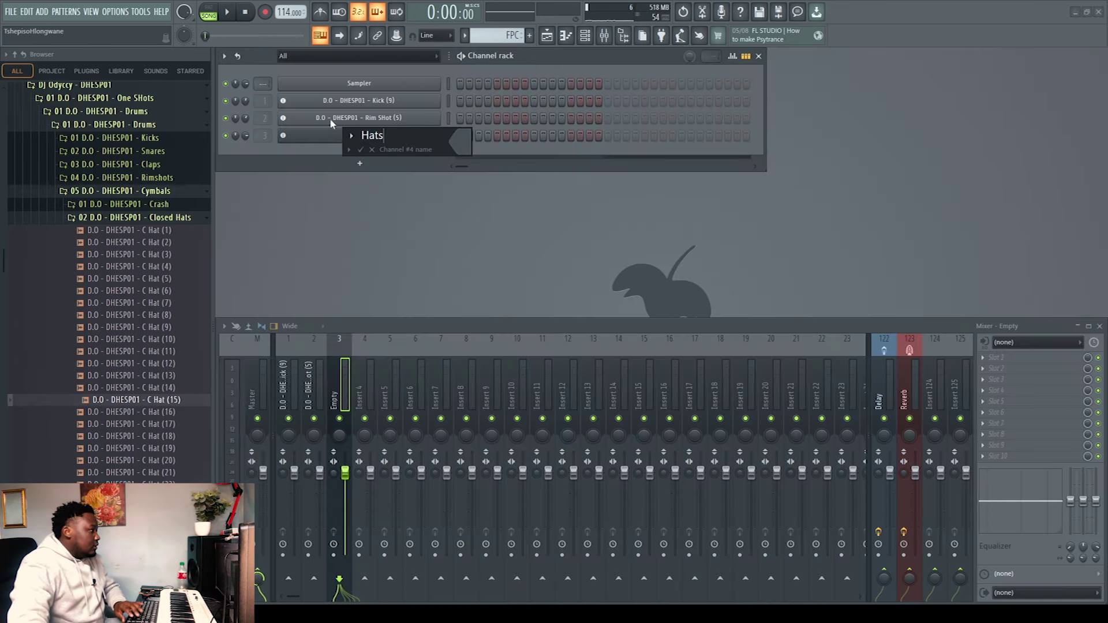
{"action": "left_click", "coordinate": [349, 149]}
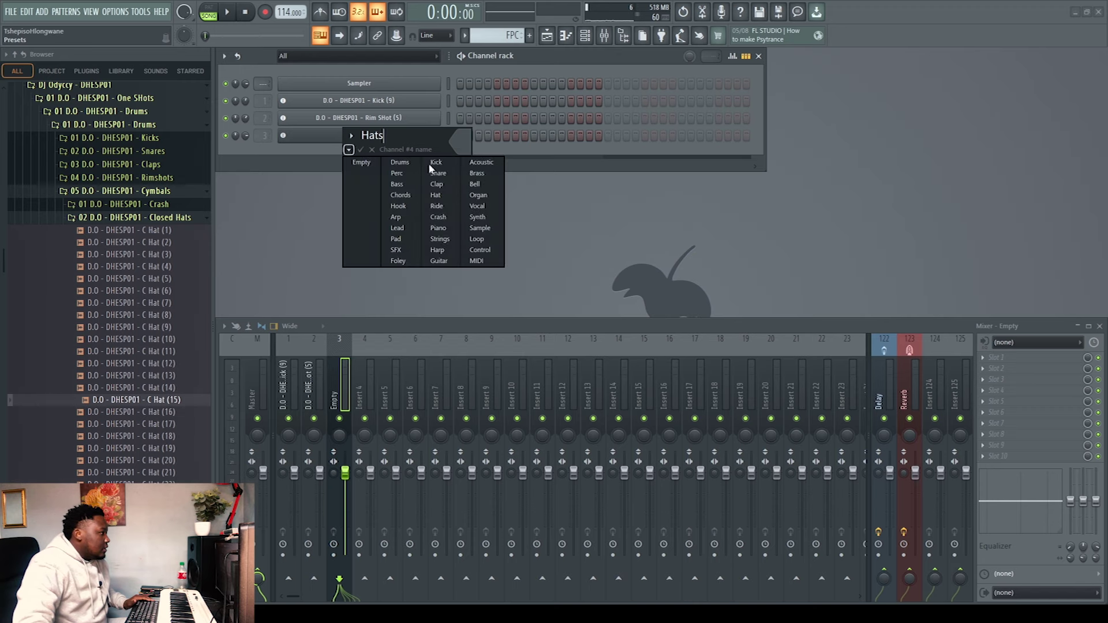
{"action": "left_click", "coordinate": [436, 195]}
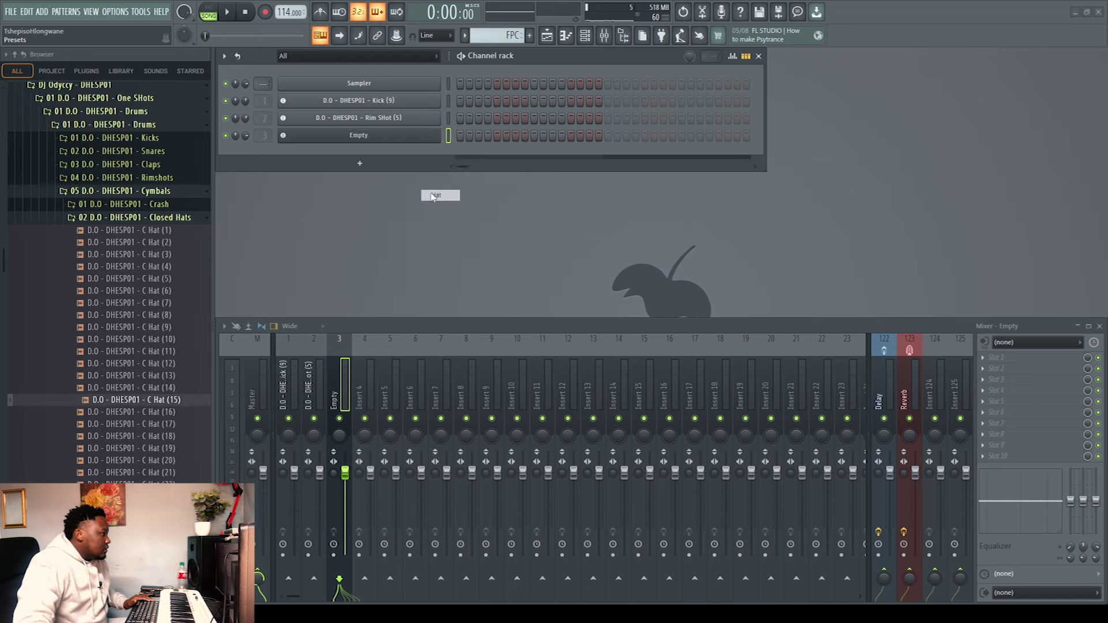
In the FPC pattern's piano roll, place a C Hat (8) note on each of the four offbeats of bar 1 and play it.
{"action": "left_click", "coordinate": [550, 36]}
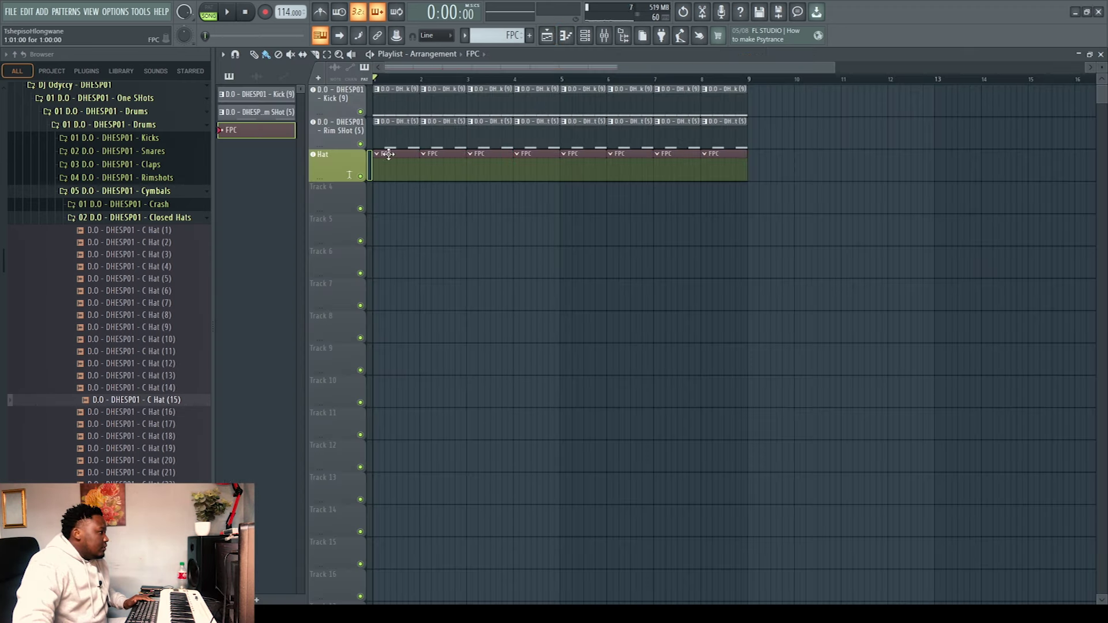
{"action": "double_click", "coordinate": [391, 156]}
{"action": "scroll", "coordinate": [315, 369], "scroll_direction": "down", "scroll_amount": 8}
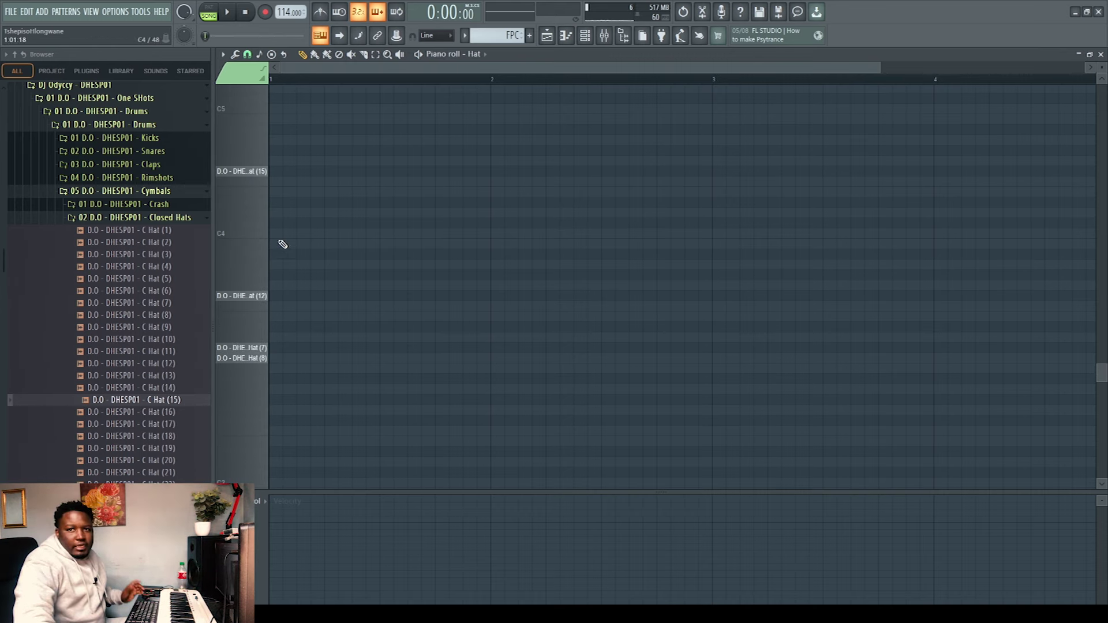
{"action": "left_click", "coordinate": [311, 359]}
{"action": "left_click", "coordinate": [366, 358]}
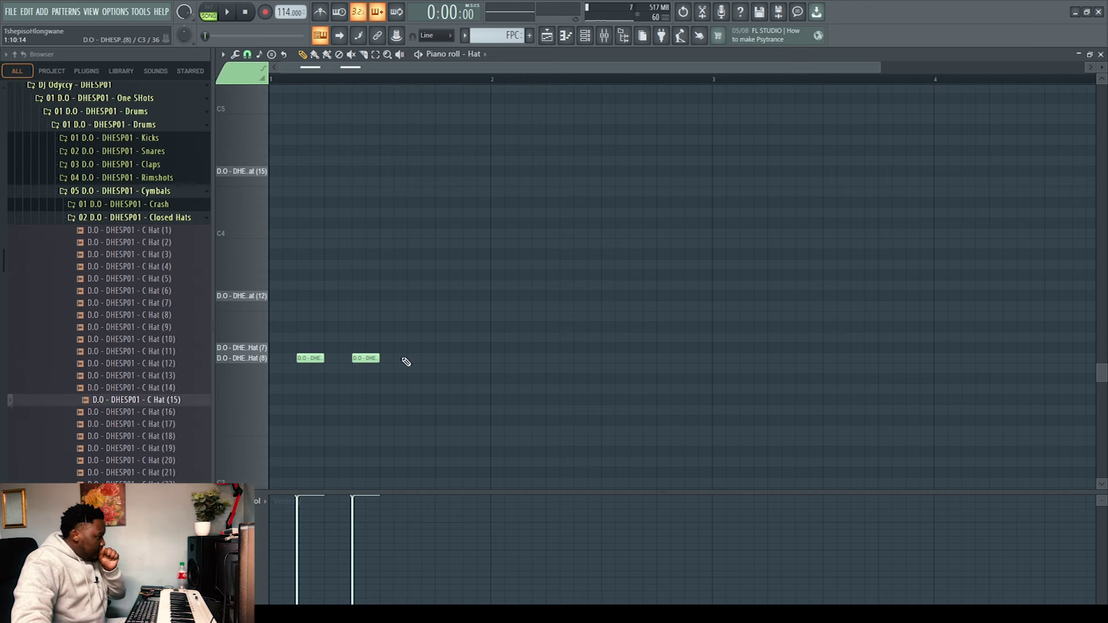
{"action": "left_click", "coordinate": [422, 359]}
{"action": "left_click", "coordinate": [479, 359]}
{"action": "key", "text": "space"}
{"action": "key", "text": "space"}
Layer a C Hat (7) note over each of the four C Hat (8) notes in bar 1.
{"action": "left_click", "coordinate": [310, 349]}
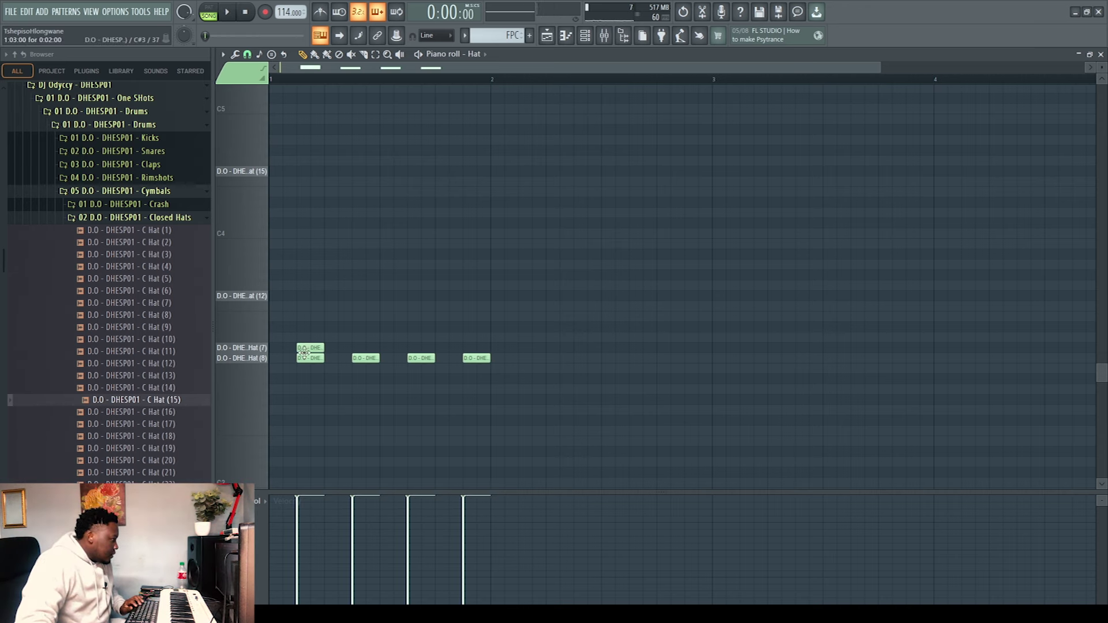
{"action": "left_click", "coordinate": [366, 348]}
{"action": "left_click", "coordinate": [422, 349]}
{"action": "left_click", "coordinate": [477, 348]}
Lower the Hat track's volume in the mixer and play back the layered hat pattern.
{"action": "left_click", "coordinate": [604, 35]}
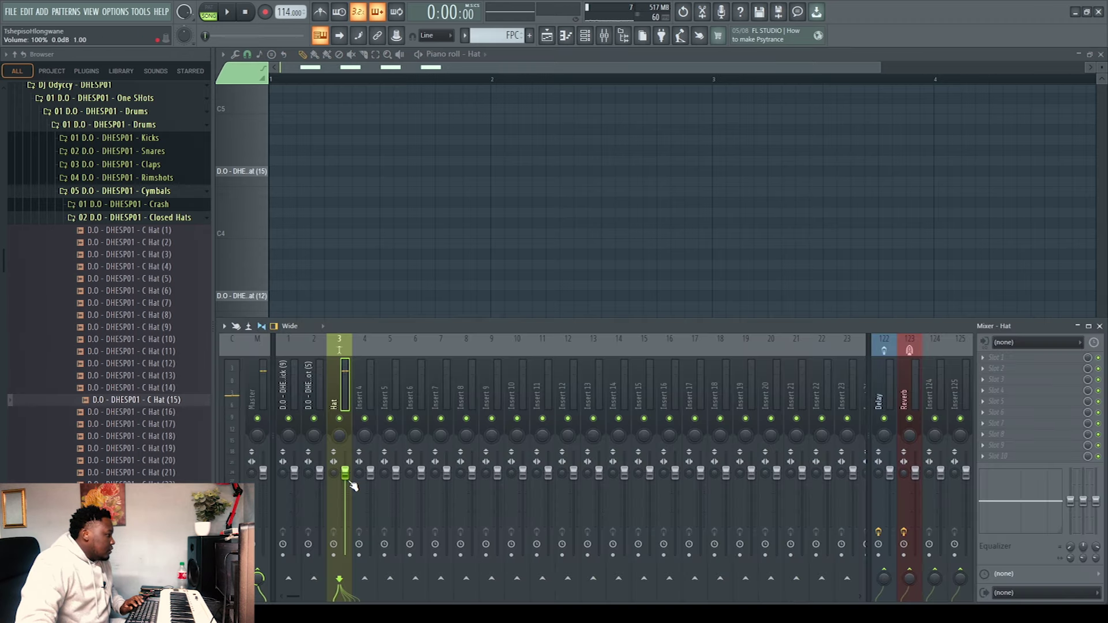
{"action": "key", "text": "space"}
{"action": "key", "text": "F9"}
{"action": "key", "text": "space"}
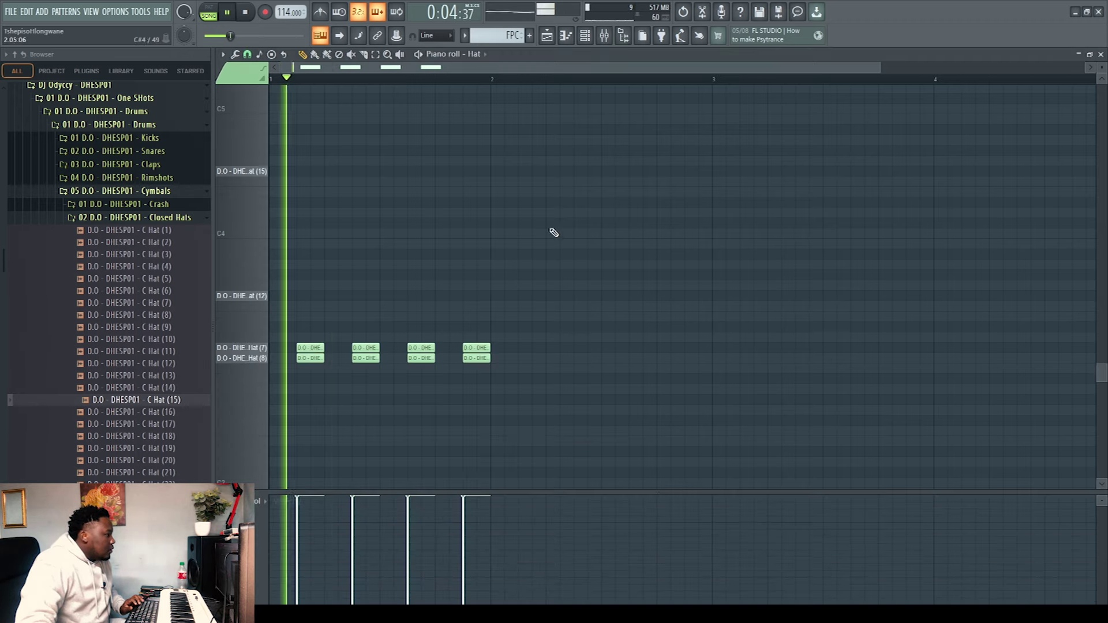
Add a C Hat (12) note on the third offbeat and a C Hat (15) note on the first offbeat of bar 1.
{"action": "left_click", "coordinate": [413, 296]}
{"action": "key", "text": "space"}
{"action": "left_click", "coordinate": [311, 172]}
Lower the velocity of the C Hat (15) note only, and listen to the pattern.
{"action": "left_click_drag", "start_coordinate": [323, 184], "coordinate": [295, 153]}
{"action": "key", "text": "space"}
{"action": "left_click", "coordinate": [302, 538]}
{"action": "key", "text": "space"}
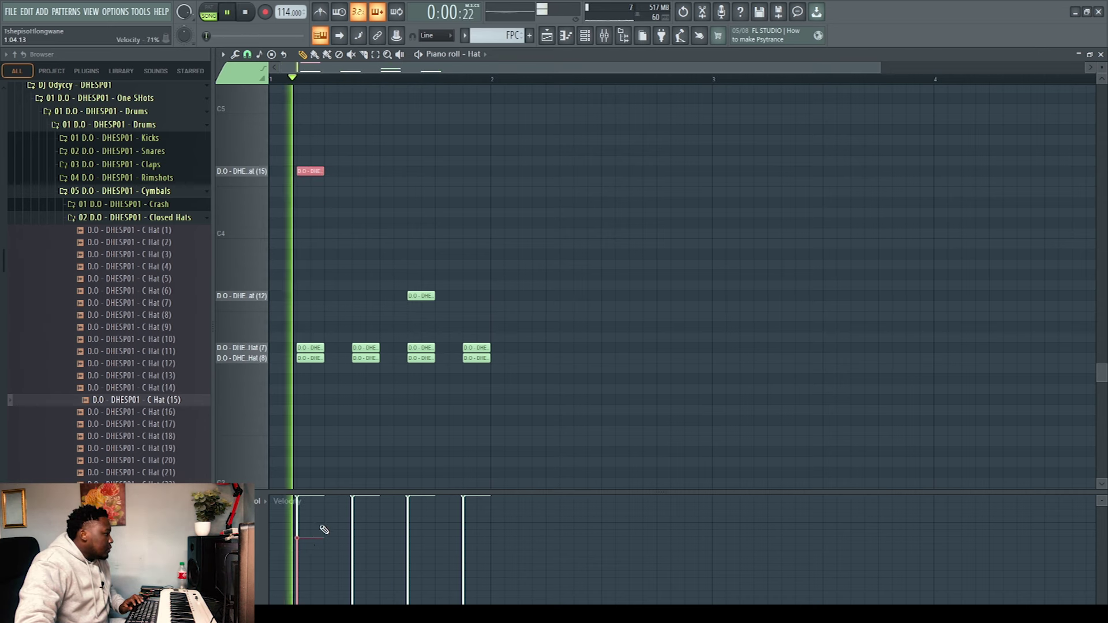
{"action": "left_click", "coordinate": [529, 267], "text": "ctrl"}
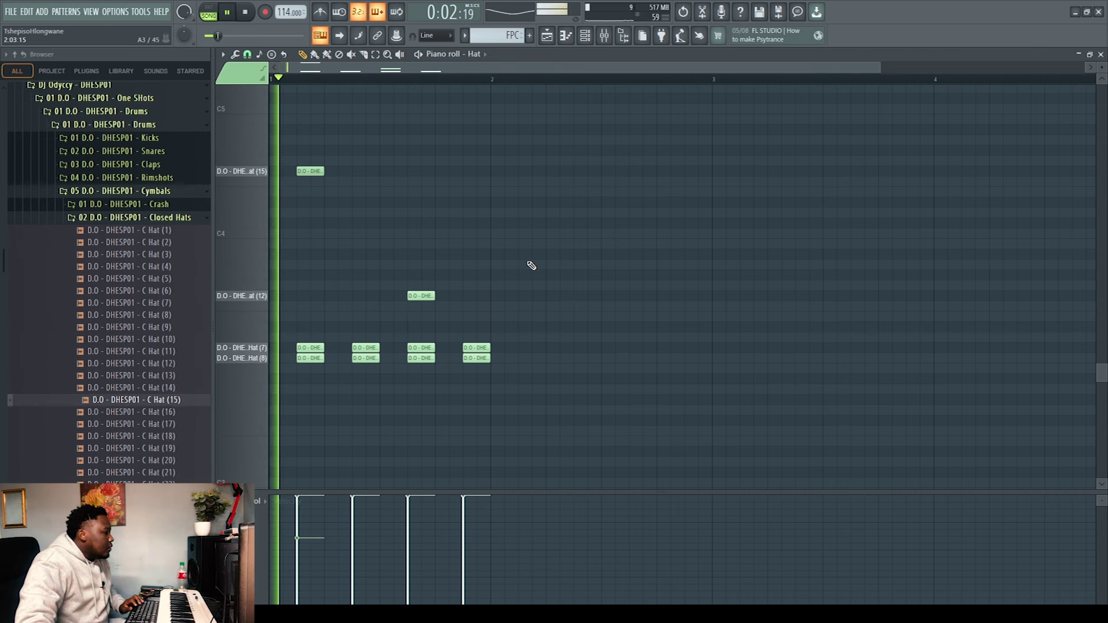
{"action": "key", "text": "space"}
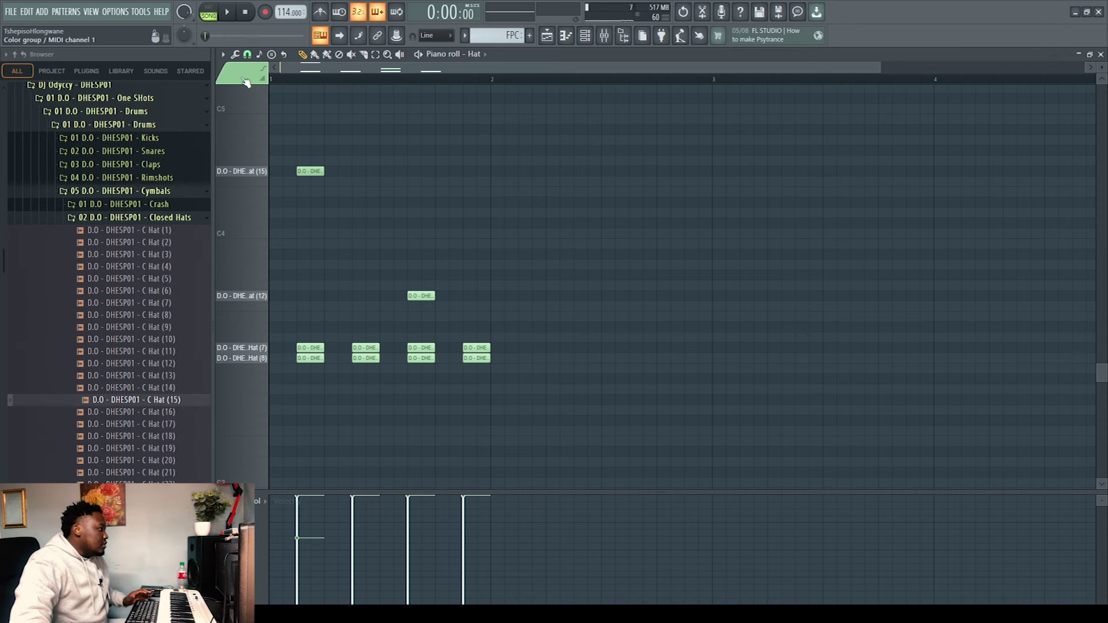
{"action": "left_click", "coordinate": [235, 54]}
{"action": "mouse_move", "coordinate": [271, 78]}
{"action": "left_click", "coordinate": [391, 114]}
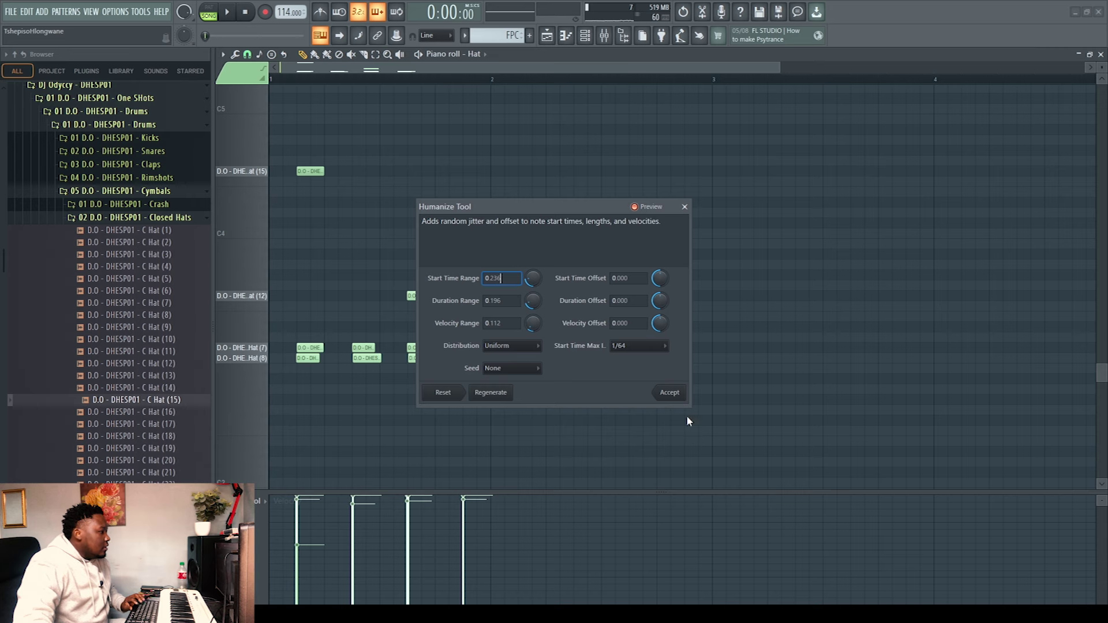
{"action": "left_click", "coordinate": [686, 206]}
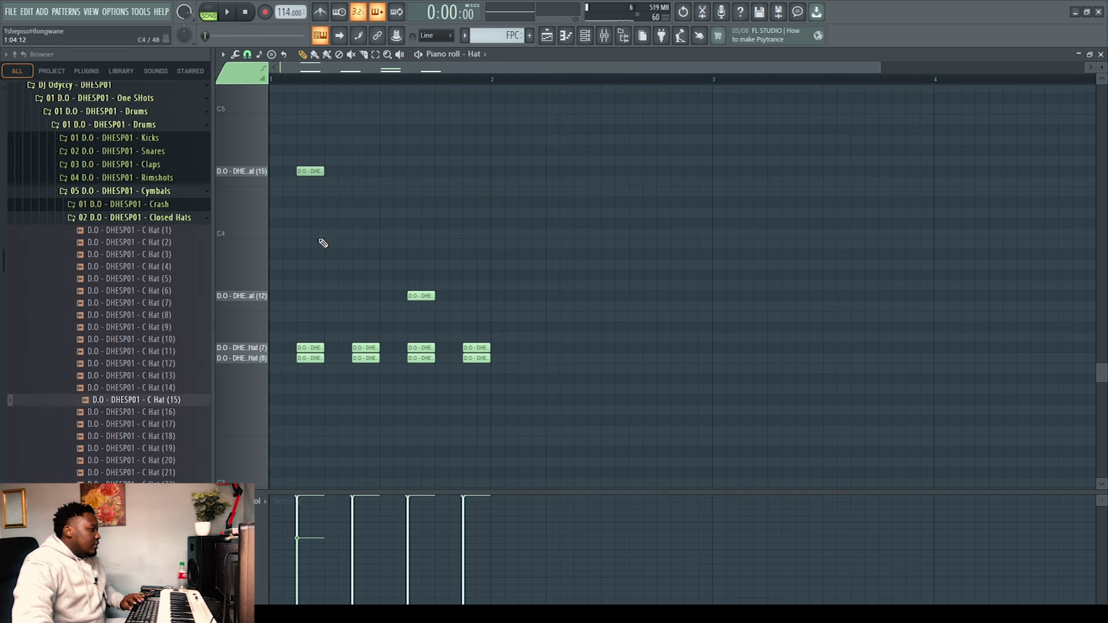
Apply the Humanize script to the hat notes with start time range 0.236, duration range 0.196 and velocity range 0.112 during playback.
{"action": "key", "text": "space"}
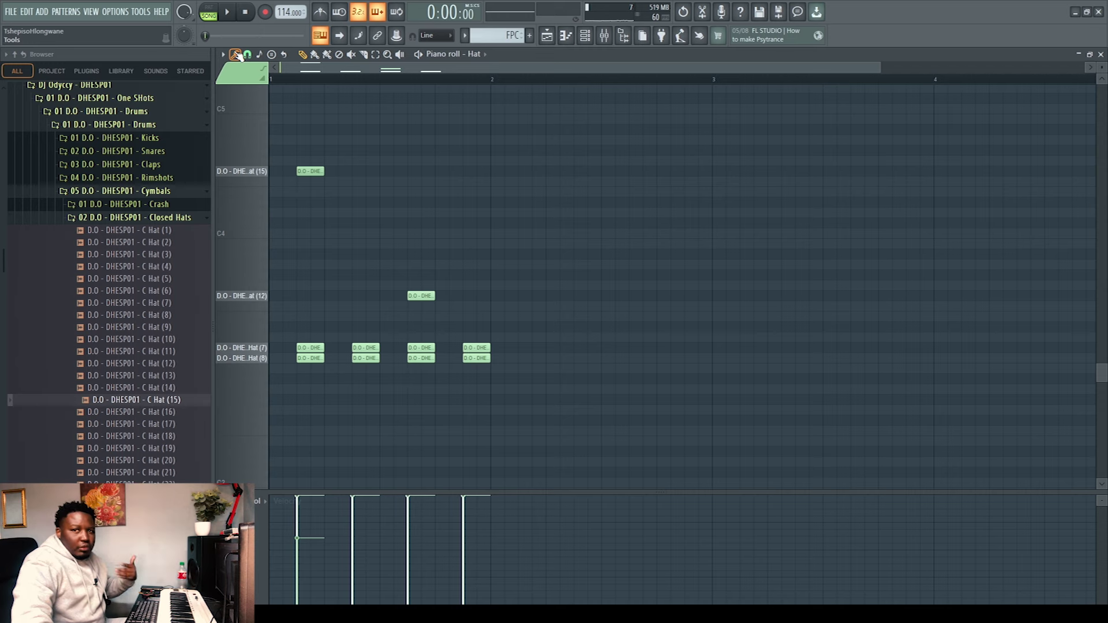
{"action": "left_click", "coordinate": [236, 55]}
{"action": "mouse_move", "coordinate": [271, 74]}
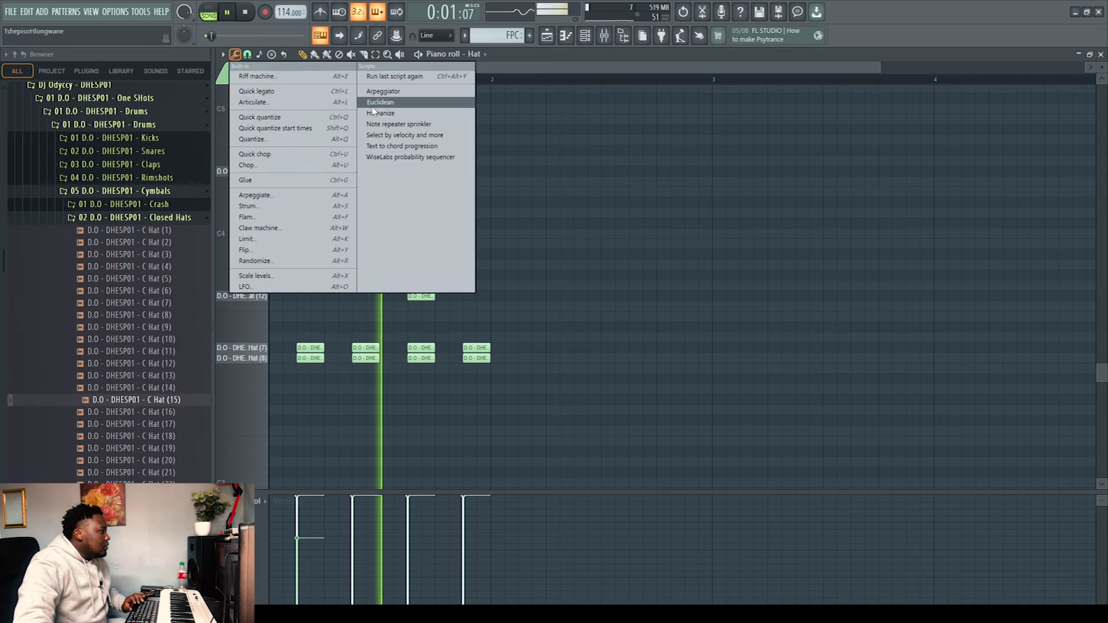
{"action": "left_click", "coordinate": [391, 113]}
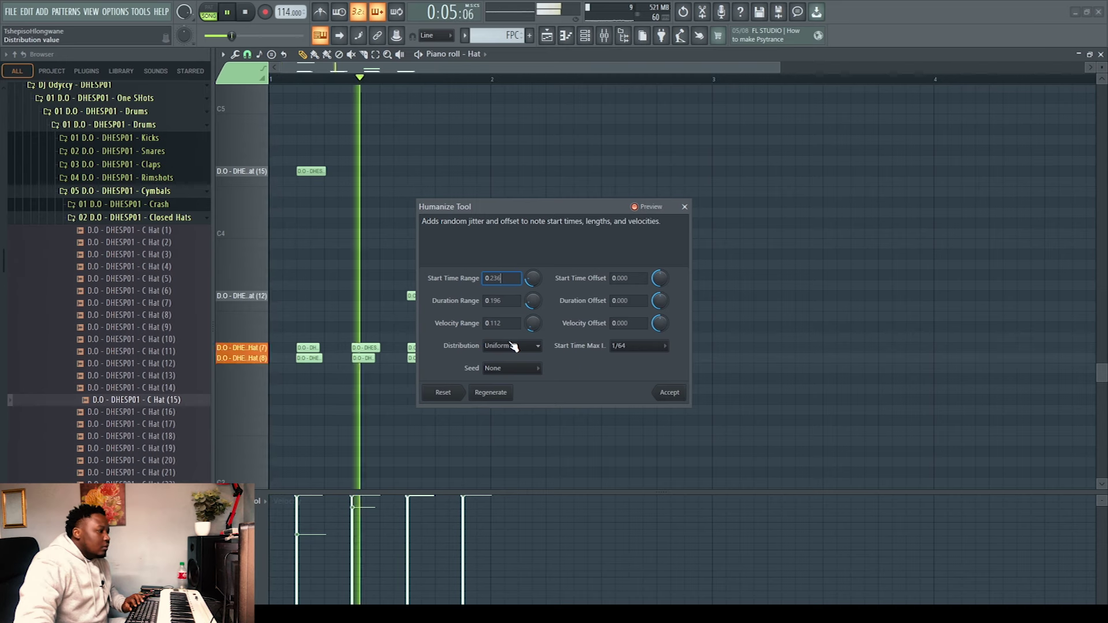
{"action": "left_click", "coordinate": [679, 395]}
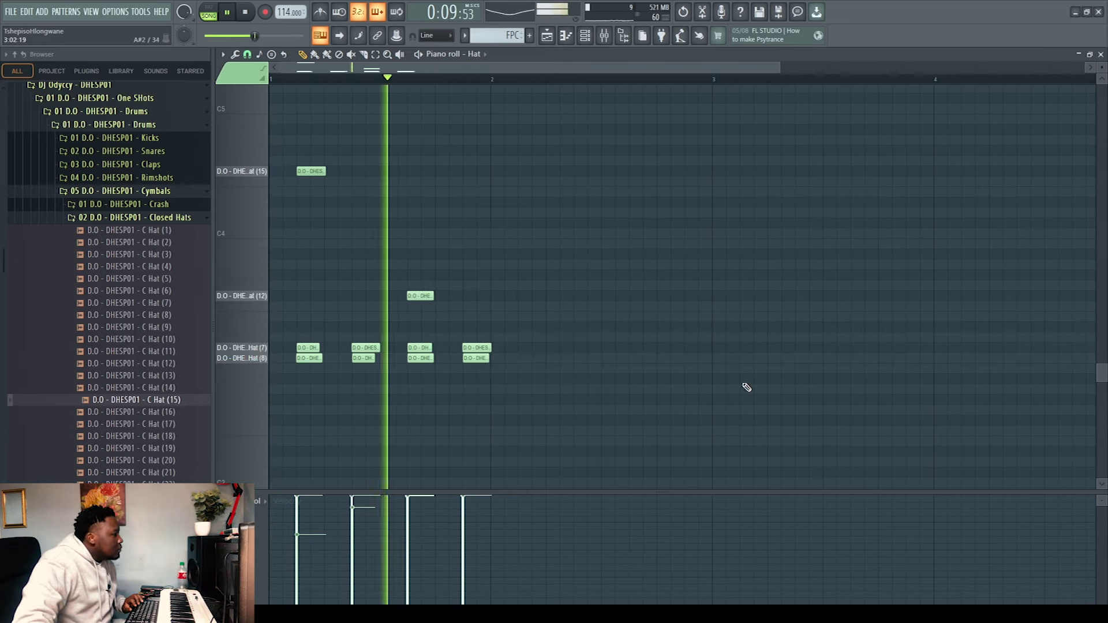
Cut off the end of the last C Hat (7) note that extends past bar 1, and play the drum arrangement.
{"action": "left_click", "coordinate": [1101, 54]}
{"action": "key", "text": "space"}
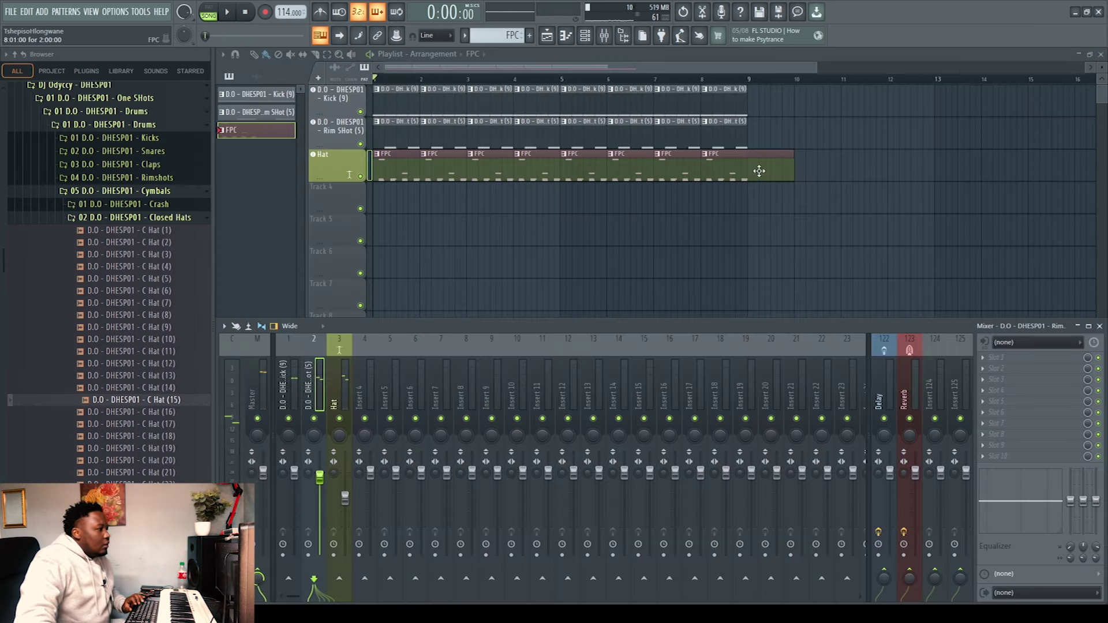
{"action": "double_click", "coordinate": [754, 168]}
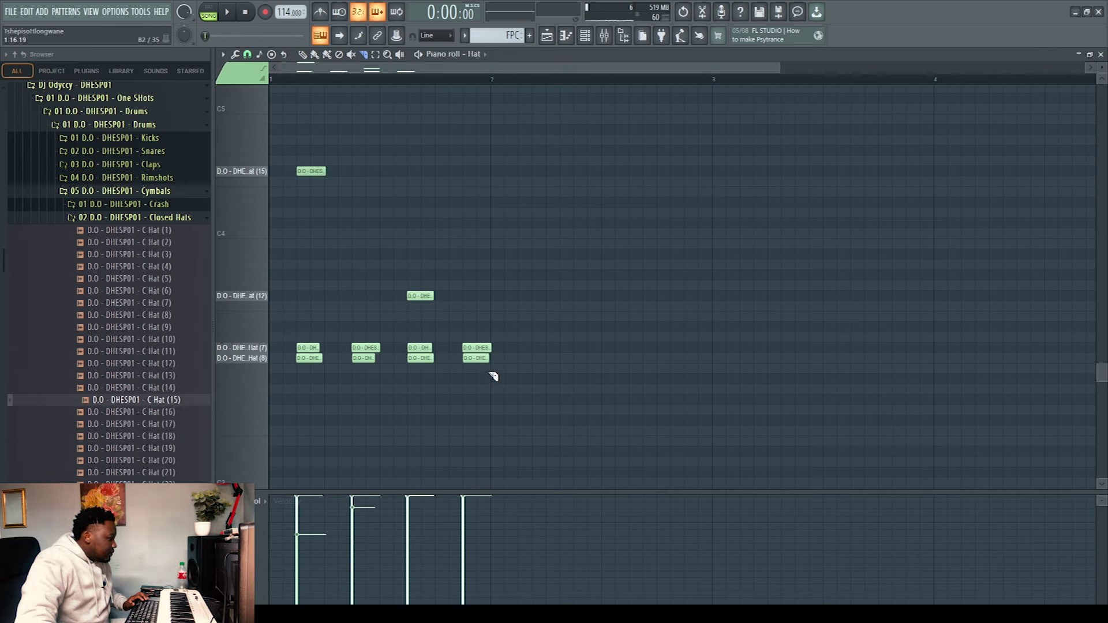
{"action": "key", "text": "Delete"}
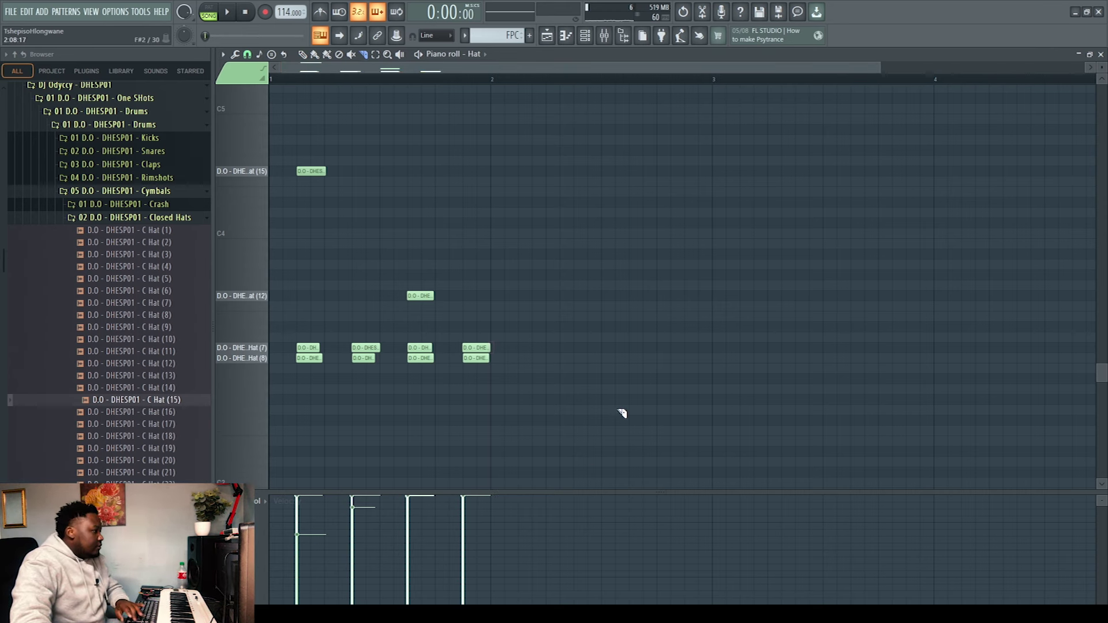
{"action": "left_click", "coordinate": [1101, 54]}
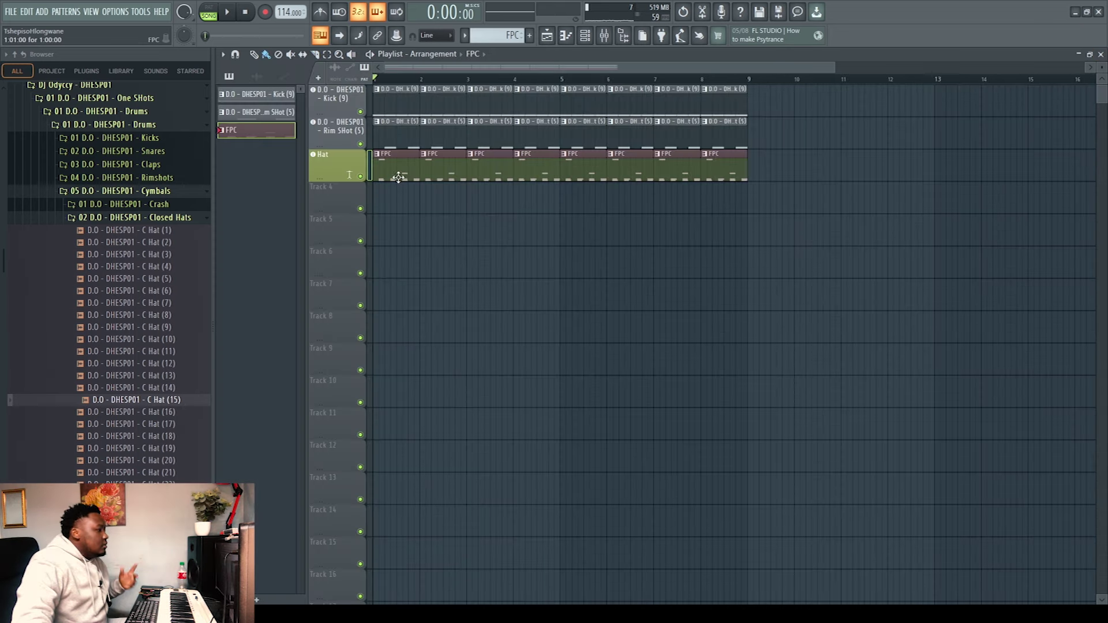
{"action": "key", "text": "space"}
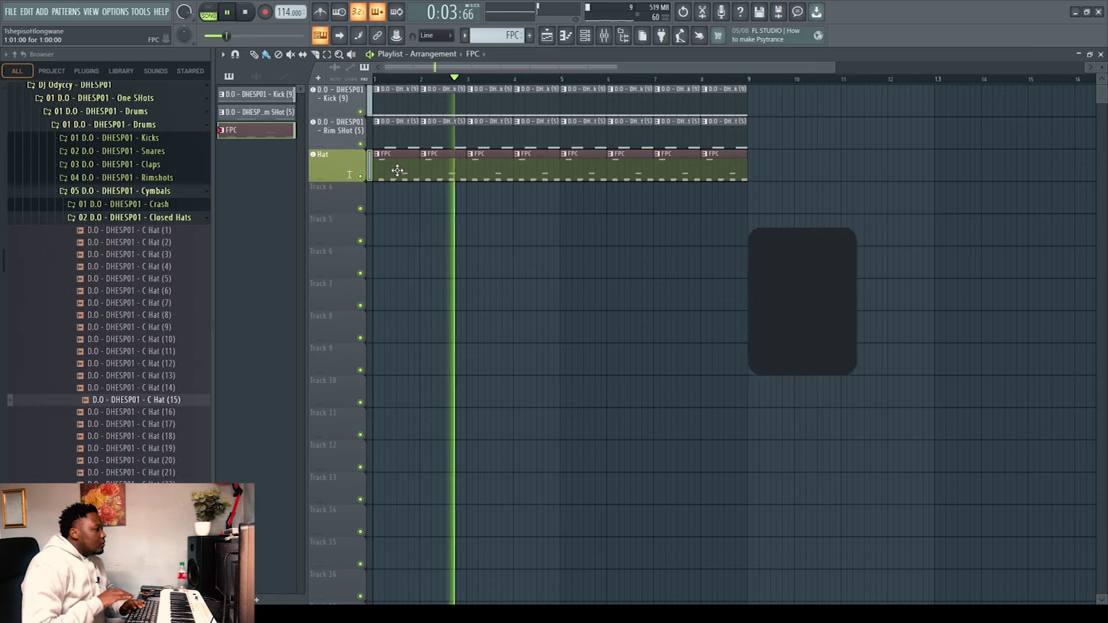
{"action": "key", "text": "space"}
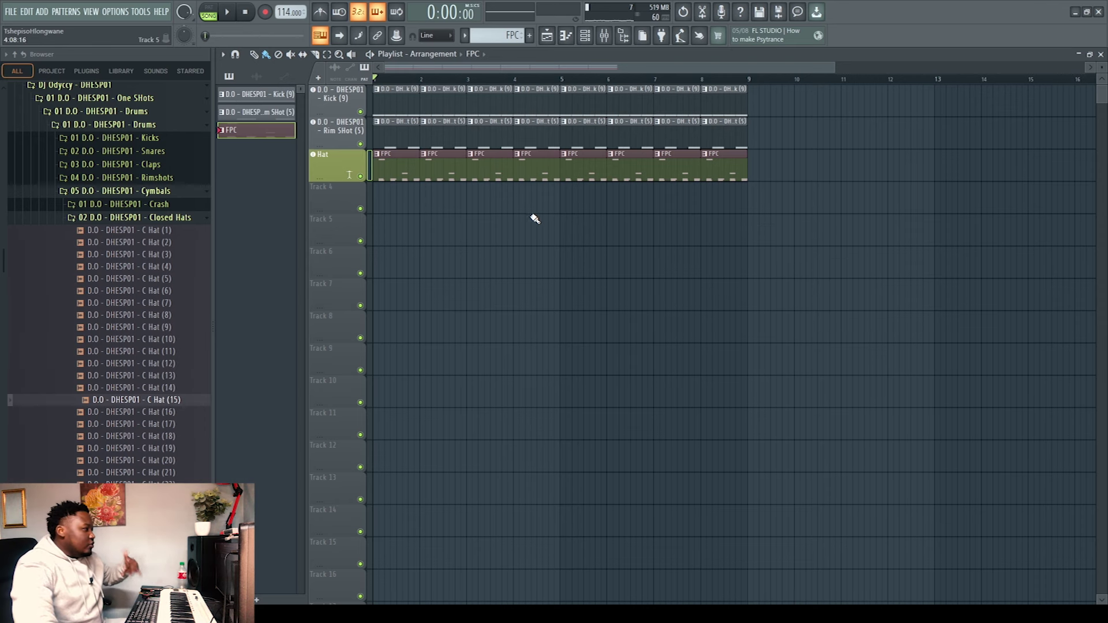
Collapse the One Shots folders in the sample browser and open Loops > DrumLoops > Percussions > Shakerloops.
{"action": "left_click", "coordinate": [126, 192]}
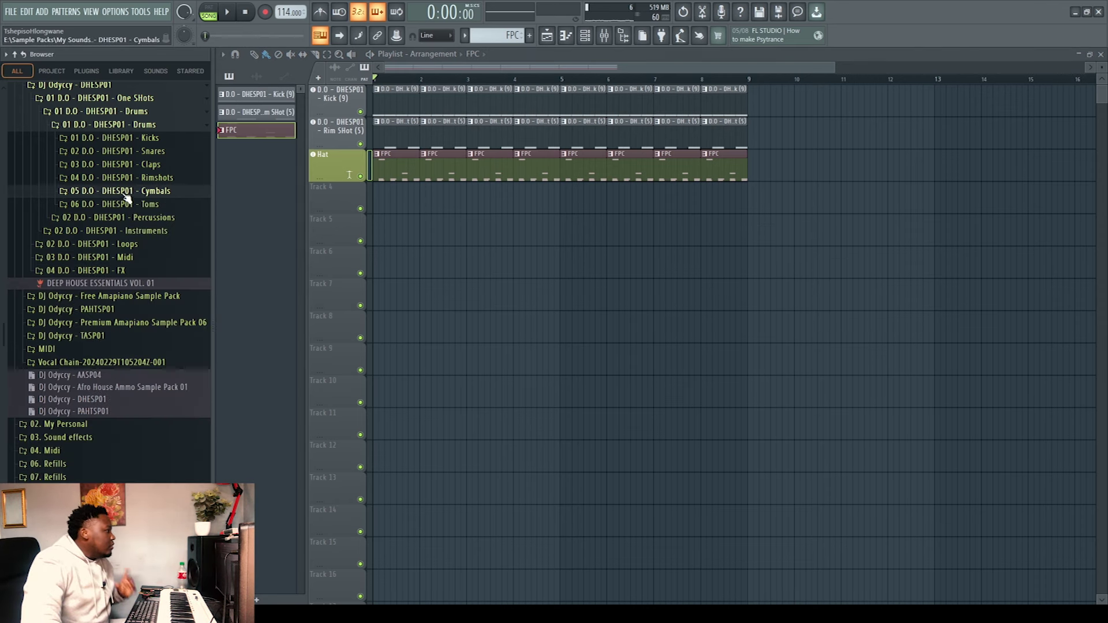
{"action": "left_click", "coordinate": [125, 126]}
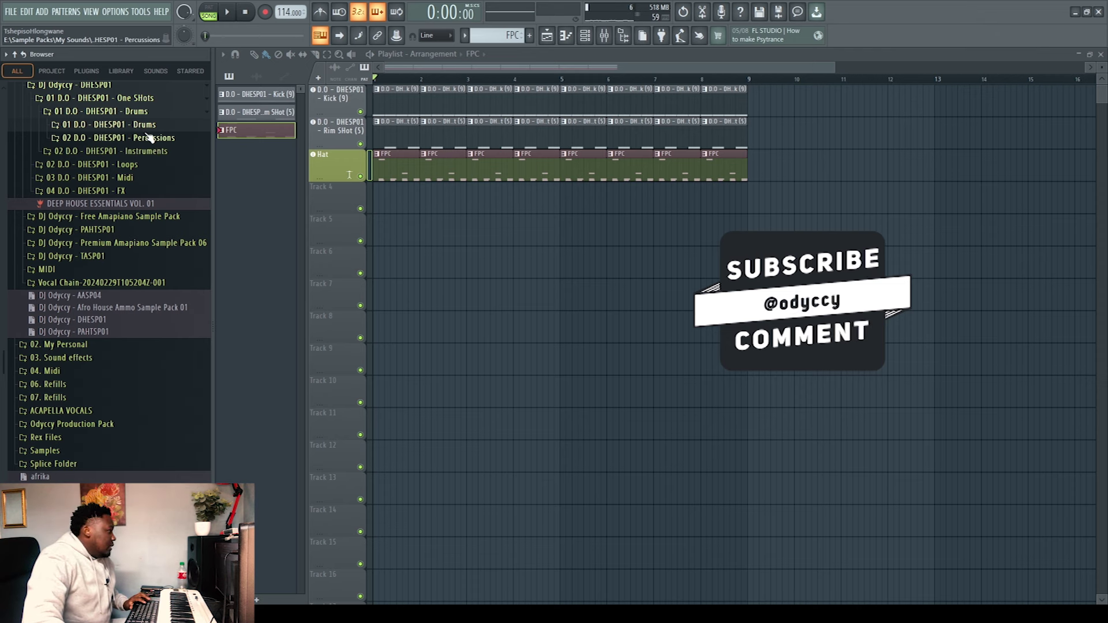
{"action": "left_click", "coordinate": [129, 113]}
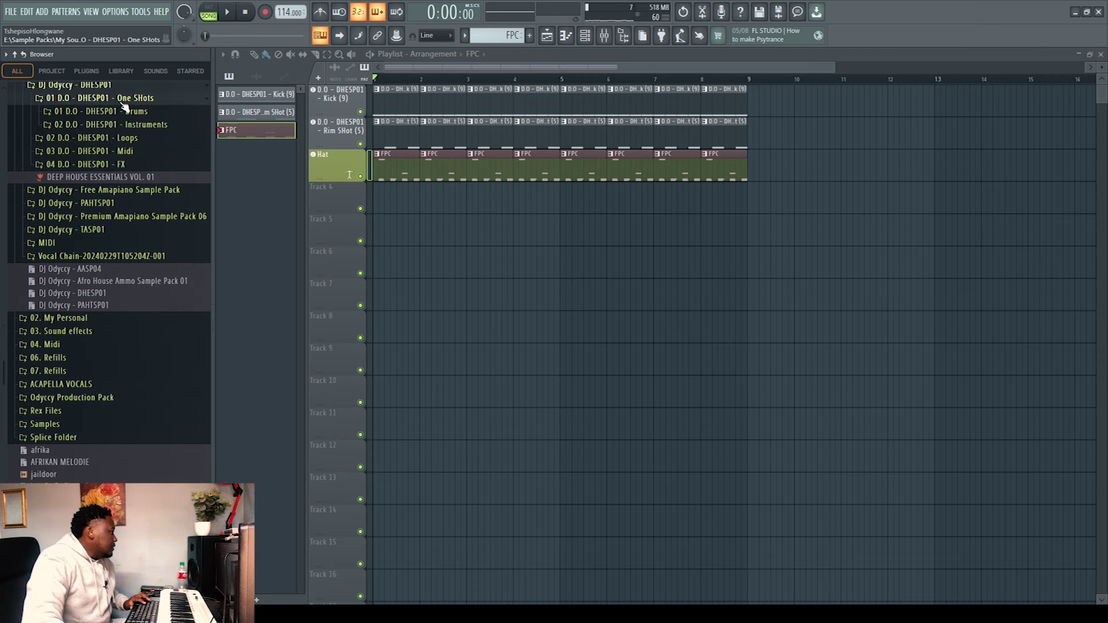
{"action": "left_click", "coordinate": [123, 102]}
{"action": "left_click", "coordinate": [126, 112]}
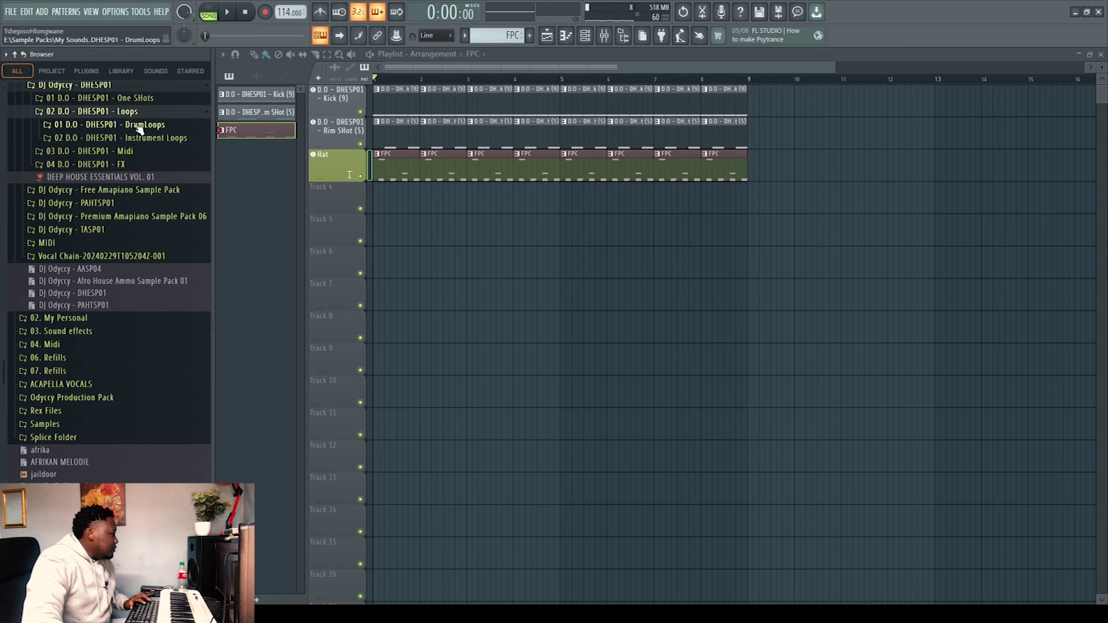
{"action": "left_click", "coordinate": [141, 125]}
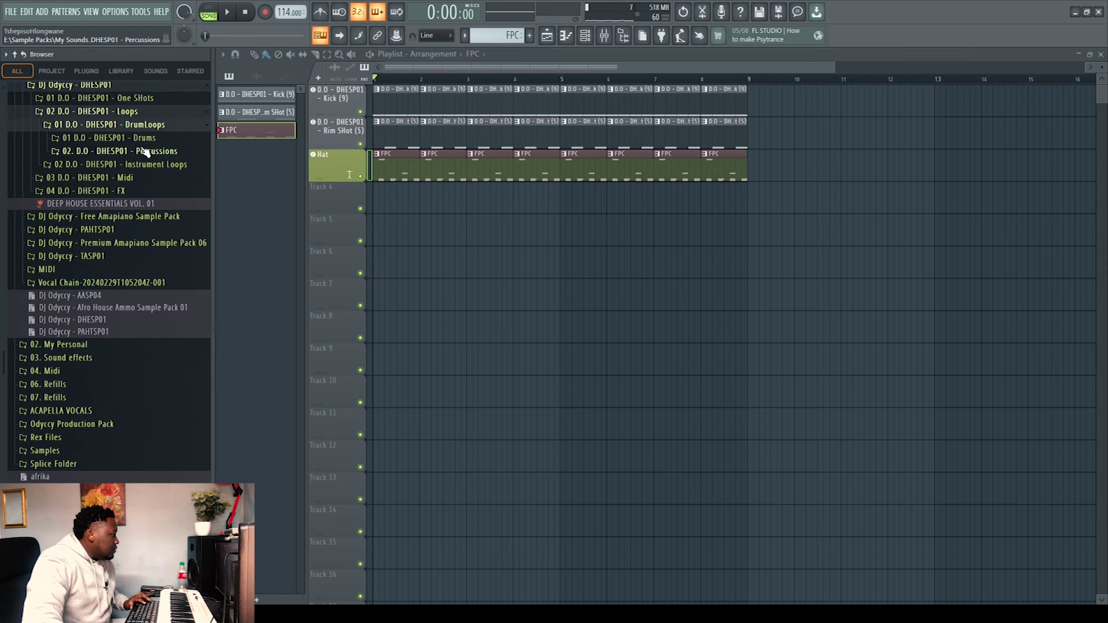
{"action": "left_click", "coordinate": [141, 150]}
{"action": "left_click", "coordinate": [149, 165]}
Add D.O - DHESP01 - Shaker Loop 110 bpm (8) from the Shakerloops folder as an audio track below the Hat track.
{"action": "left_click", "coordinate": [148, 261]}
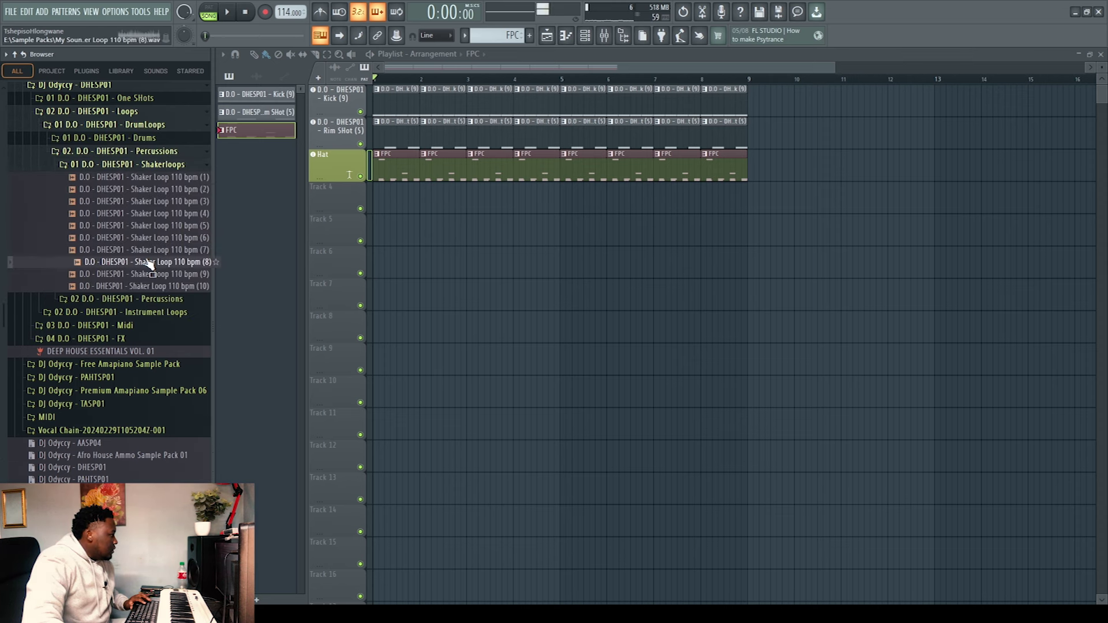
{"action": "left_click_drag", "start_coordinate": [145, 262], "coordinate": [584, 362]}
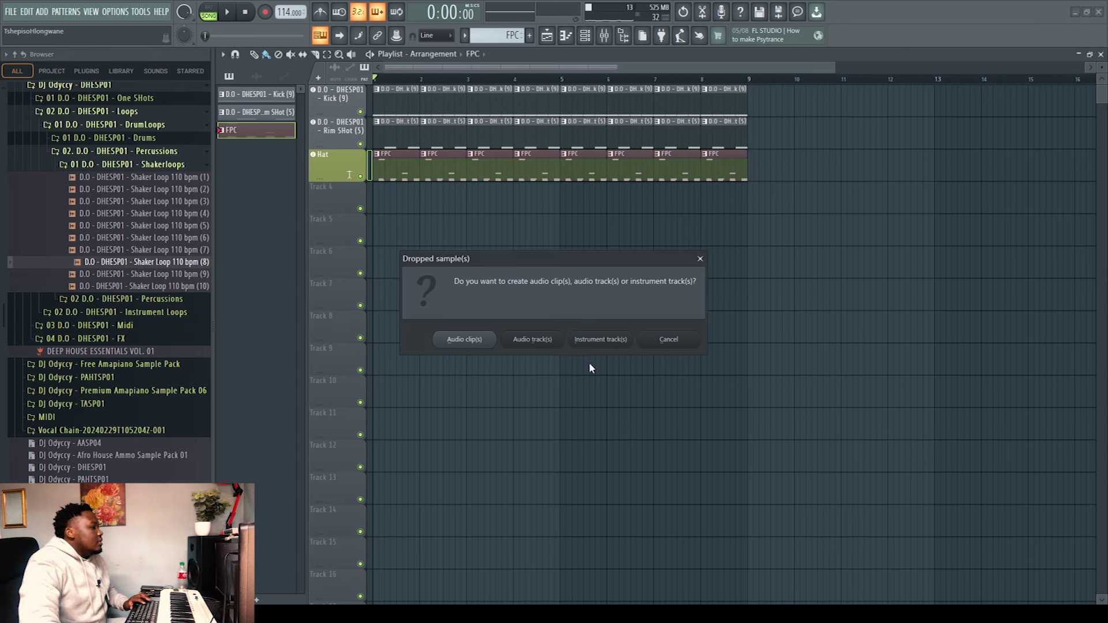
{"action": "left_click", "coordinate": [533, 339]}
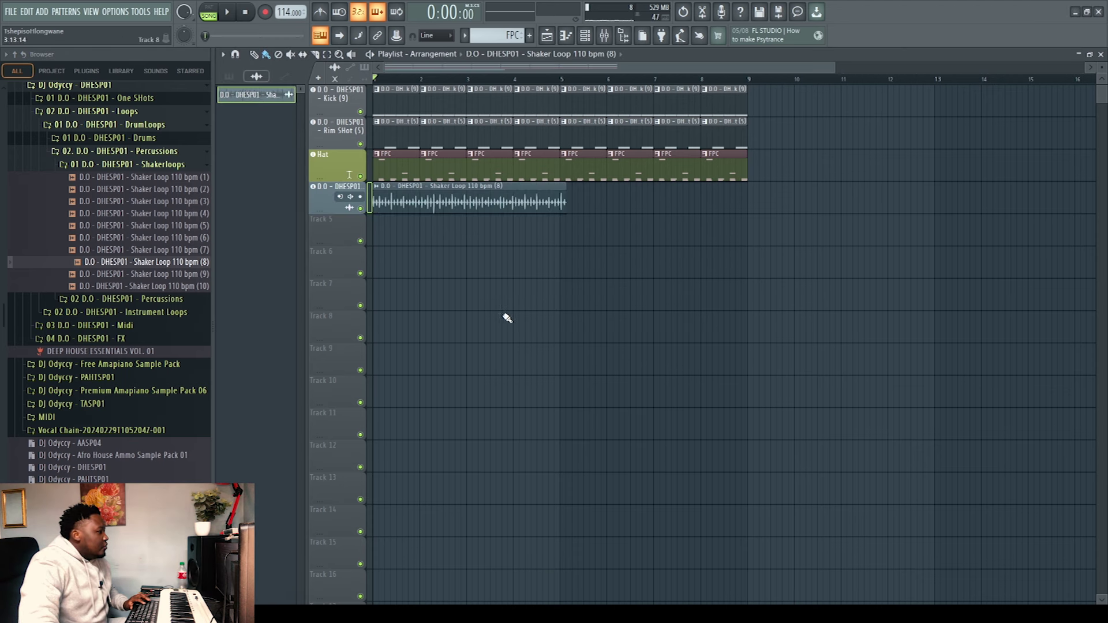
Fit the shaker clip to the project tempo using 110 (estimated), and place a second copy at bar 5.
{"action": "left_click", "coordinate": [377, 186]}
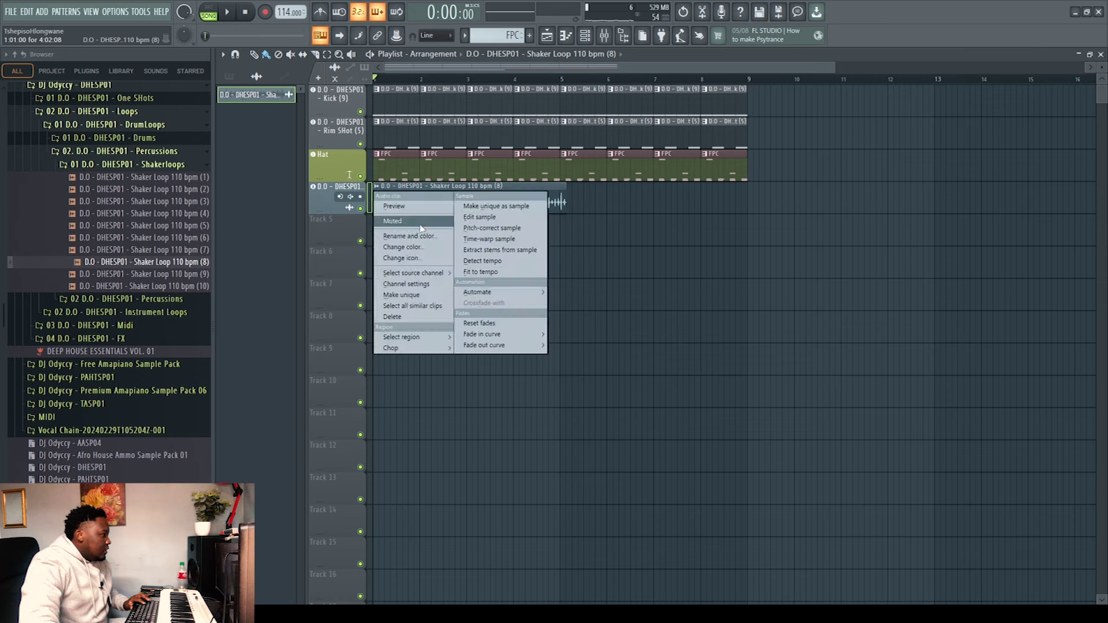
{"action": "left_click", "coordinate": [491, 272]}
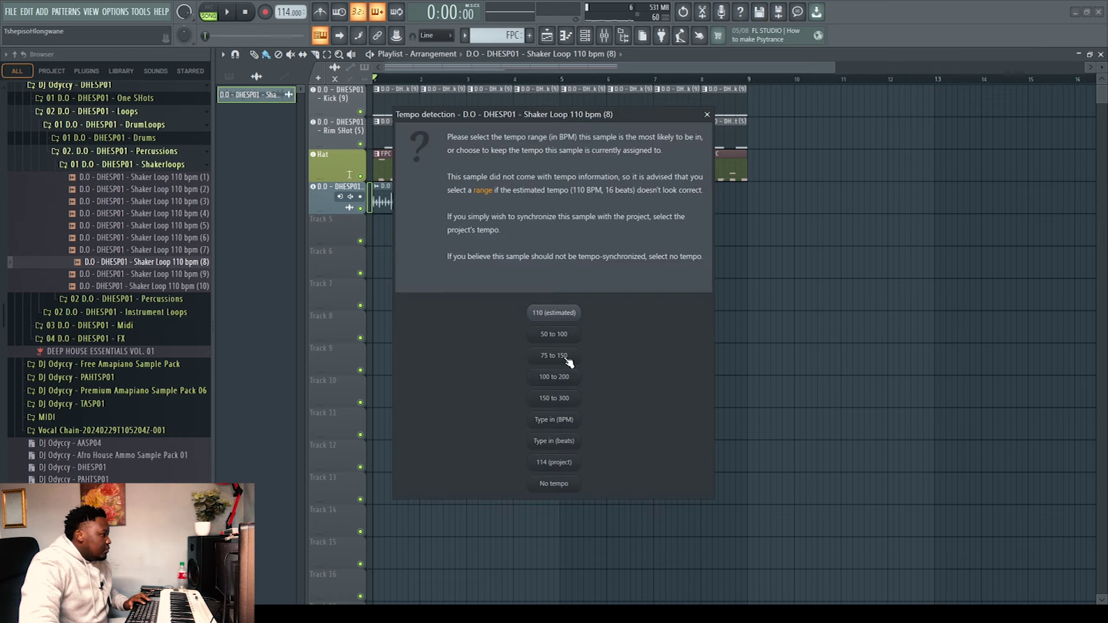
{"action": "left_click", "coordinate": [554, 313]}
{"action": "left_click", "coordinate": [564, 197]}
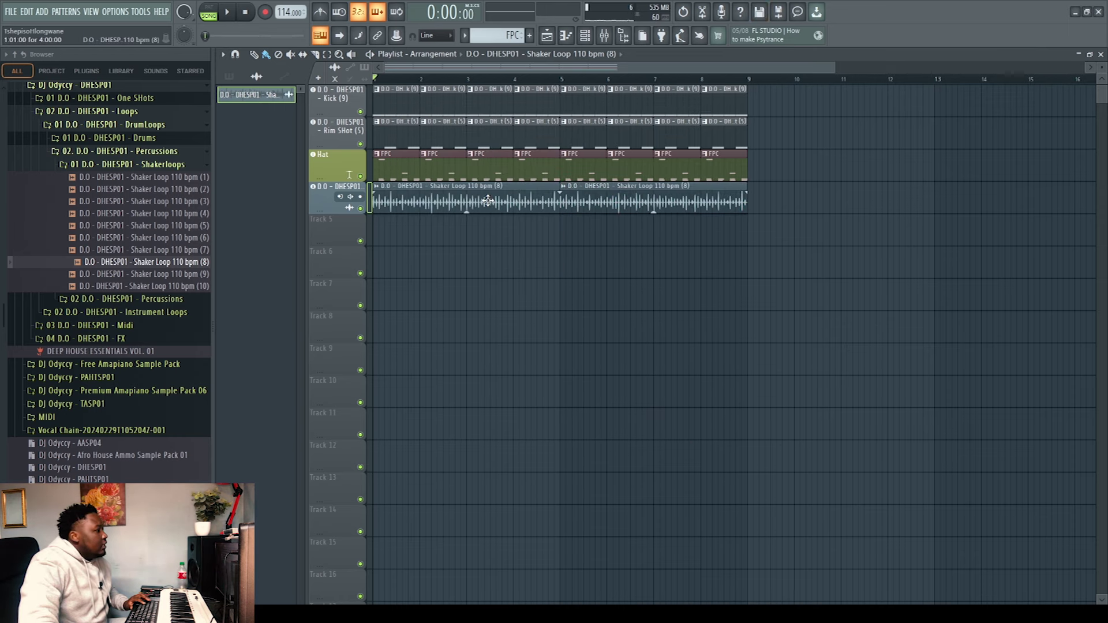
Lower the shaker loop's channel volume to about 28% while the arrangement plays.
{"action": "double_click", "coordinate": [625, 207]}
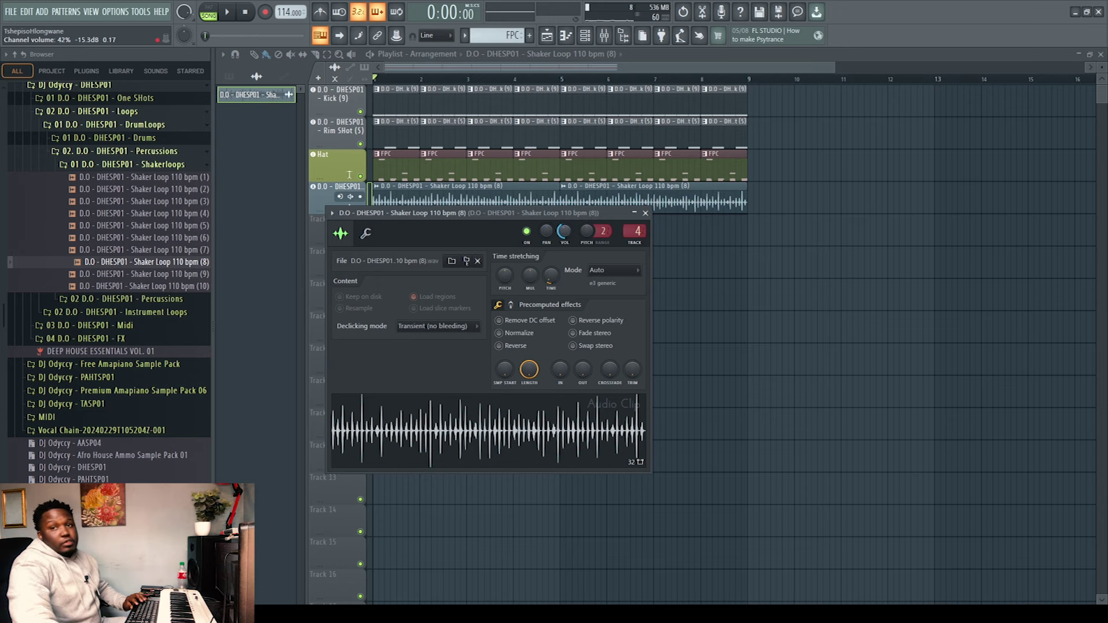
{"action": "key", "text": "space"}
{"action": "left_click_drag", "start_coordinate": [565, 230], "coordinate": [564, 243]}
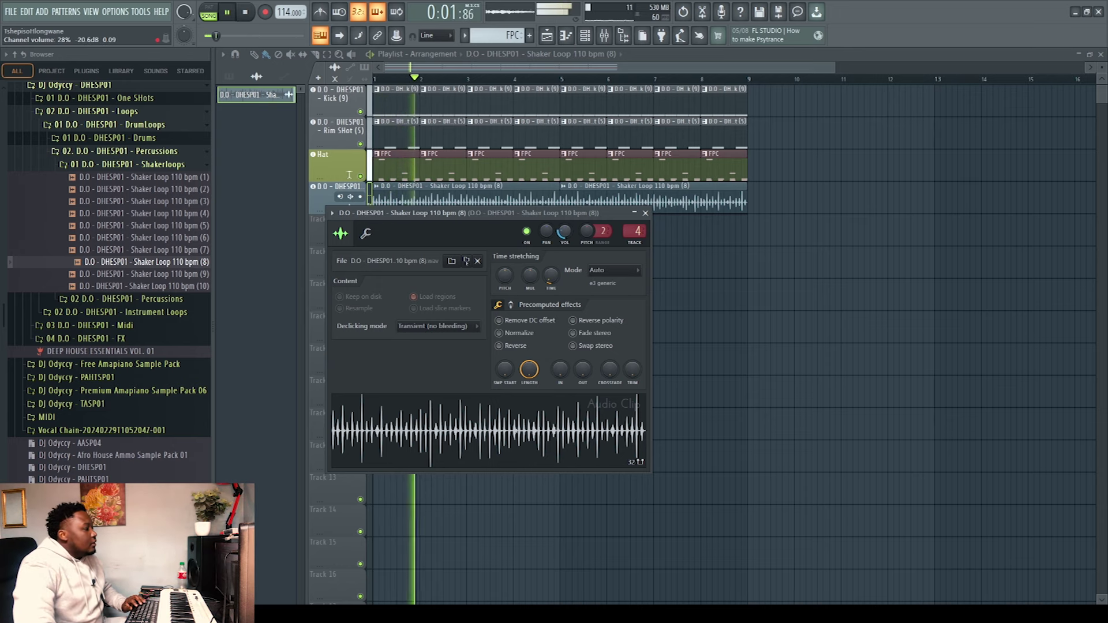
{"action": "left_click", "coordinate": [646, 214]}
{"action": "key", "text": "space"}
Set the shaker track's mixer level to about -8.5 dB while listening to the full drum arrangement.
{"action": "key", "text": "F9"}
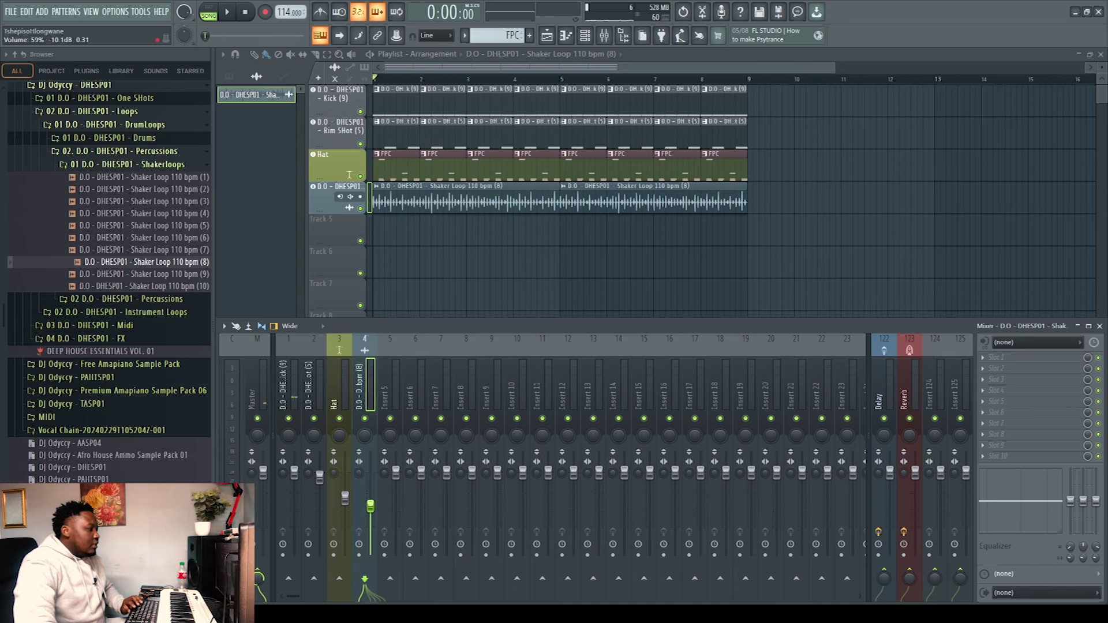
{"action": "key", "text": "space"}
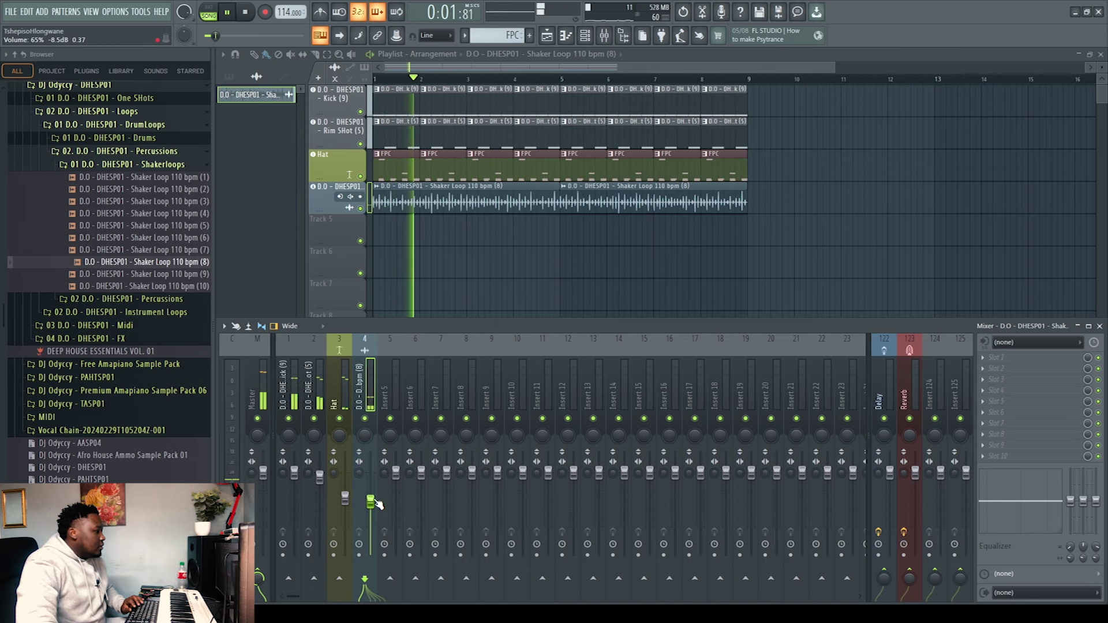
{"action": "key", "text": "F9"}
{"action": "key", "text": "space"}
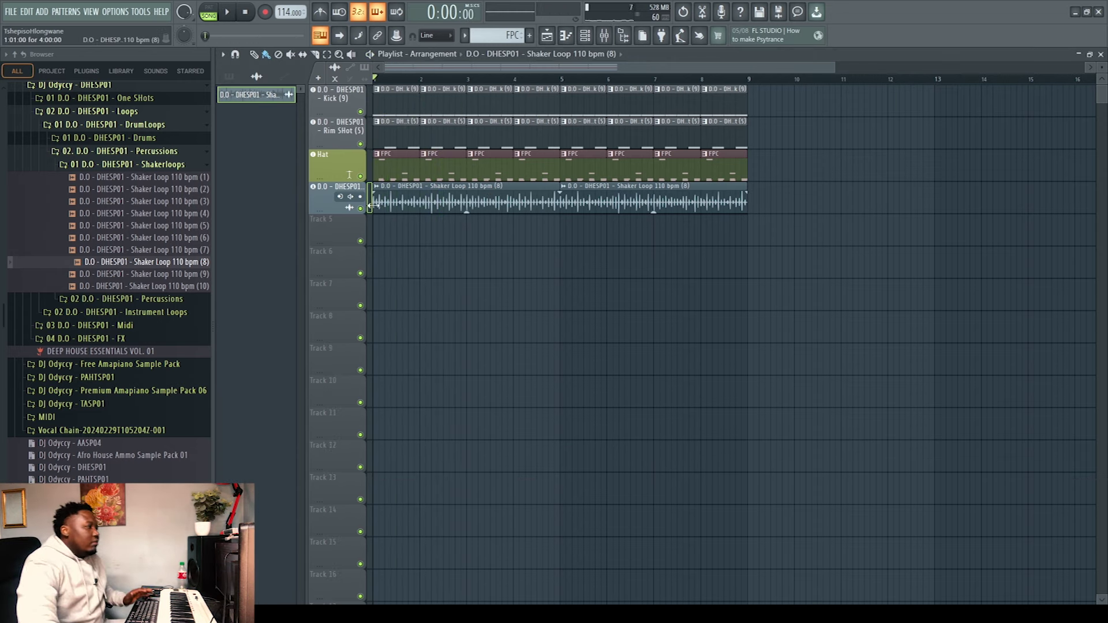
Make Track 9 an instrument track with Lounge Lizard EP-4 and record a chord progression about four bars long.
{"action": "right_click", "coordinate": [343, 366]}
{"action": "mouse_move", "coordinate": [413, 386]}
{"action": "mouse_move", "coordinate": [468, 405]}
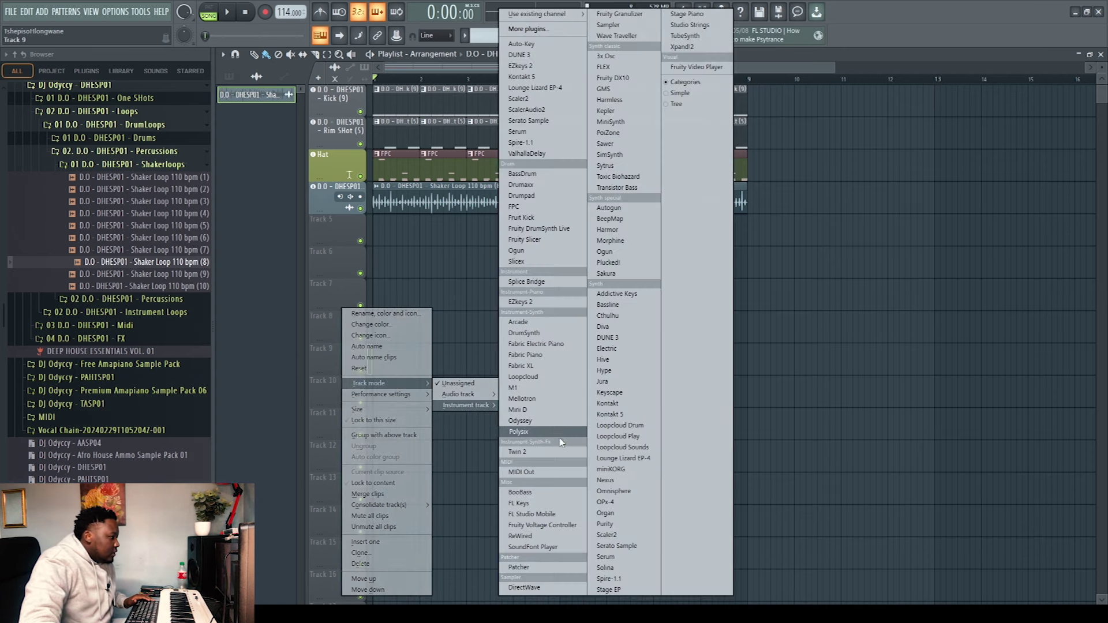
{"action": "left_click", "coordinate": [626, 458]}
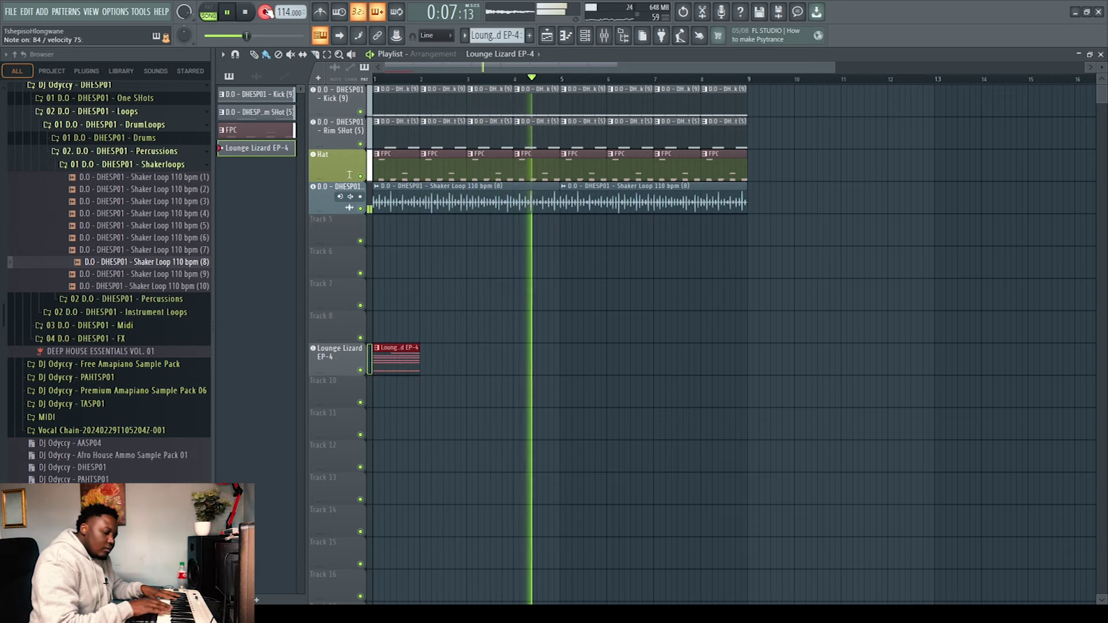
{"action": "key", "text": "space"}
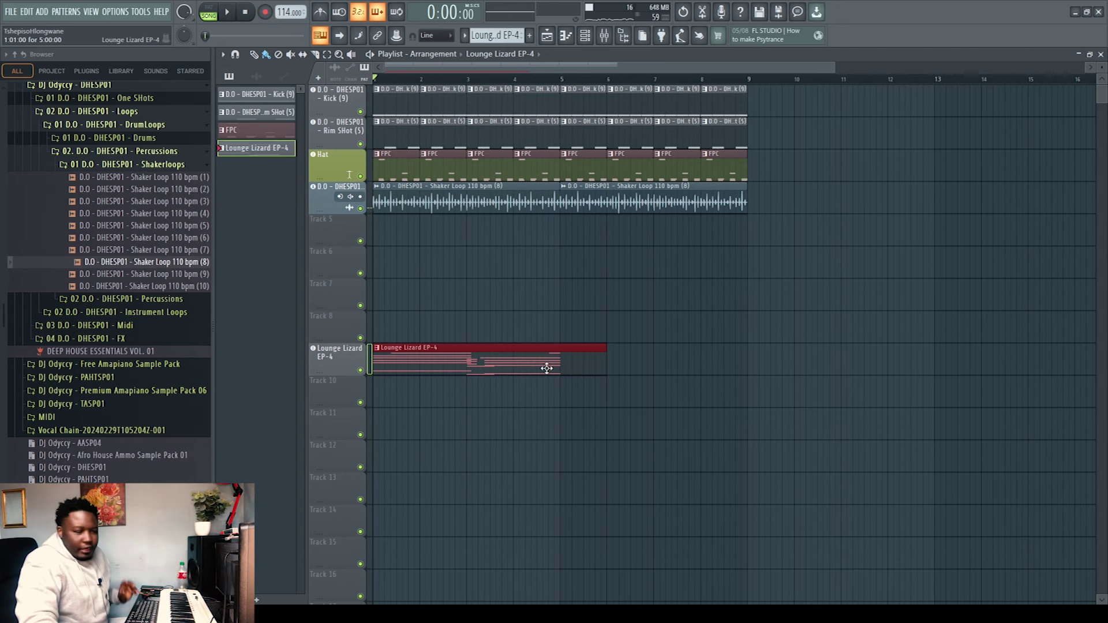
{"action": "left_click", "coordinate": [568, 402]}
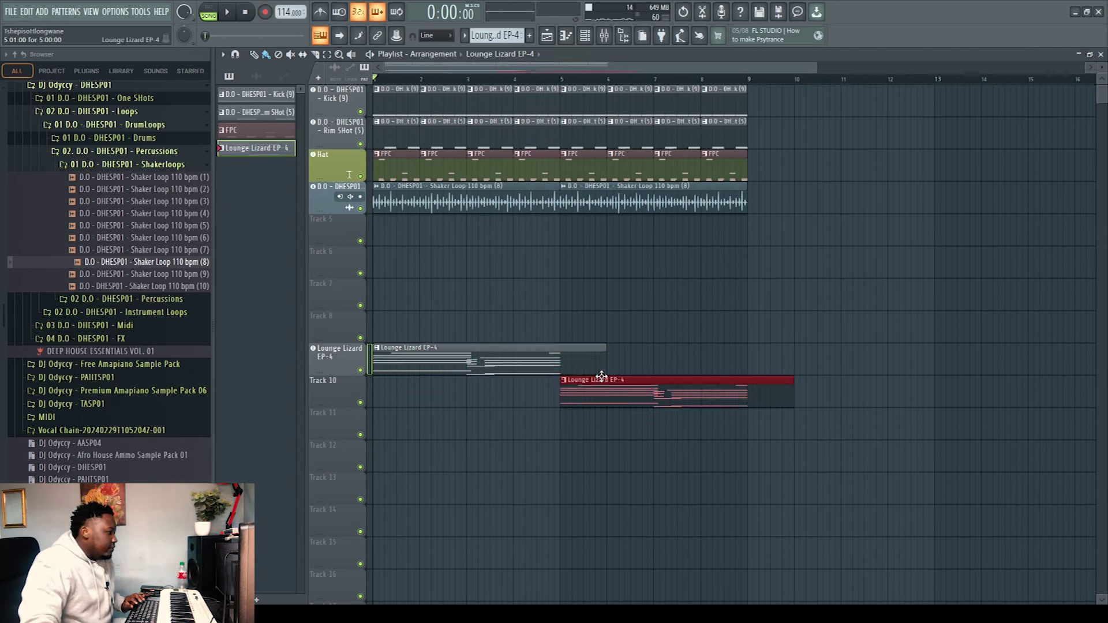
{"action": "left_click_drag", "start_coordinate": [602, 377], "coordinate": [602, 345]}
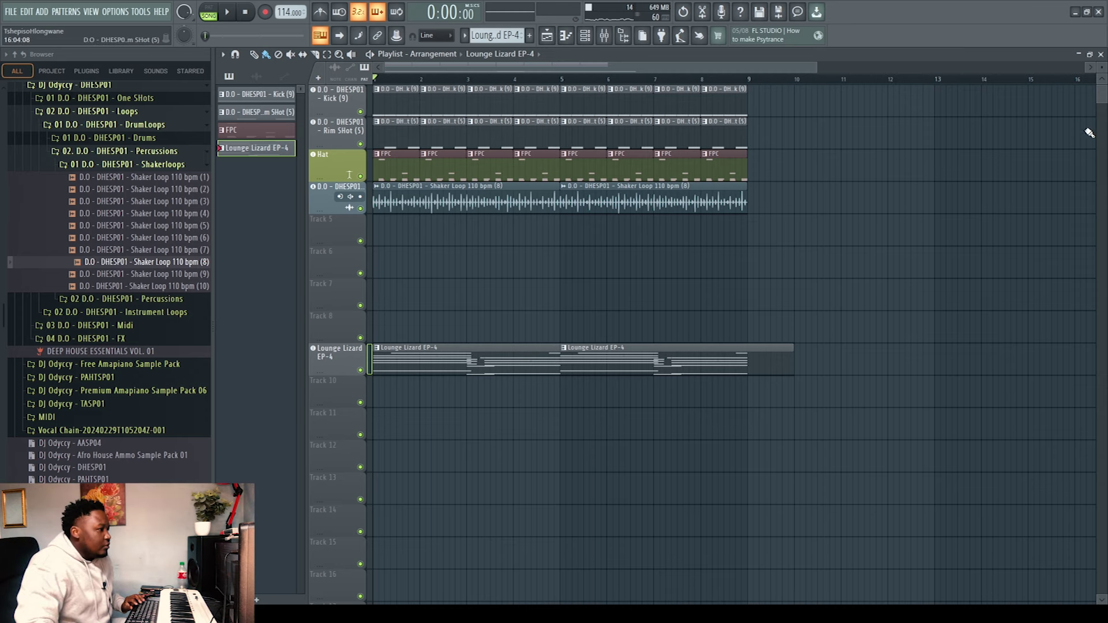
{"action": "right_click", "coordinate": [780, 352]}
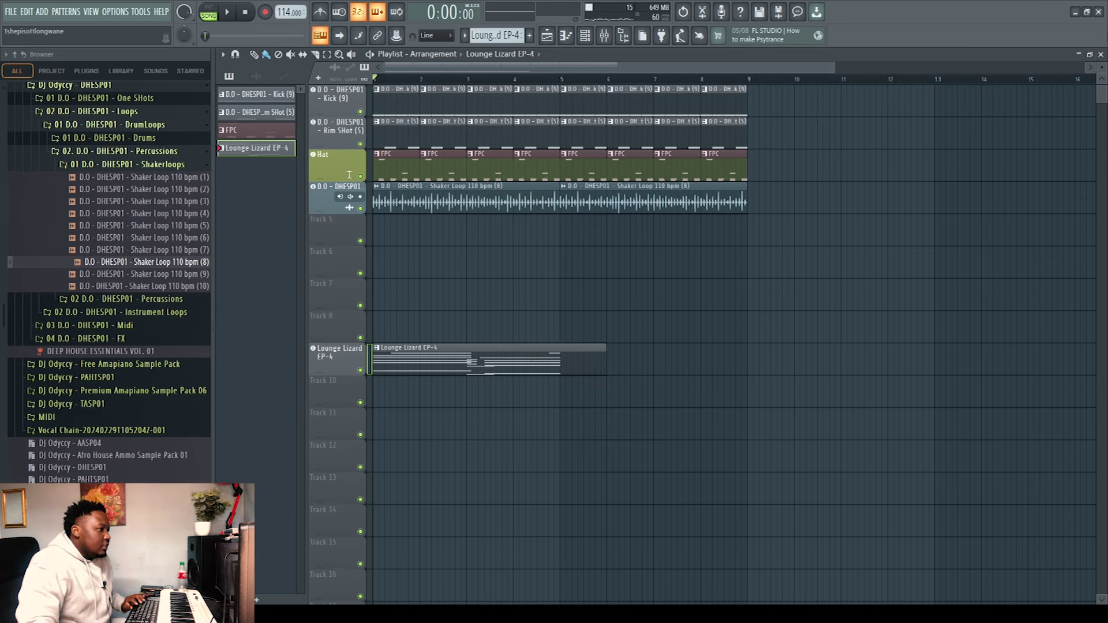
Open the Lounge Lizard EP-4 clip in the piano roll, play it, and trim the last chord's note ends at the start of bar 5.
{"action": "left_click", "coordinate": [1102, 54]}
{"action": "left_click", "coordinate": [488, 151]}
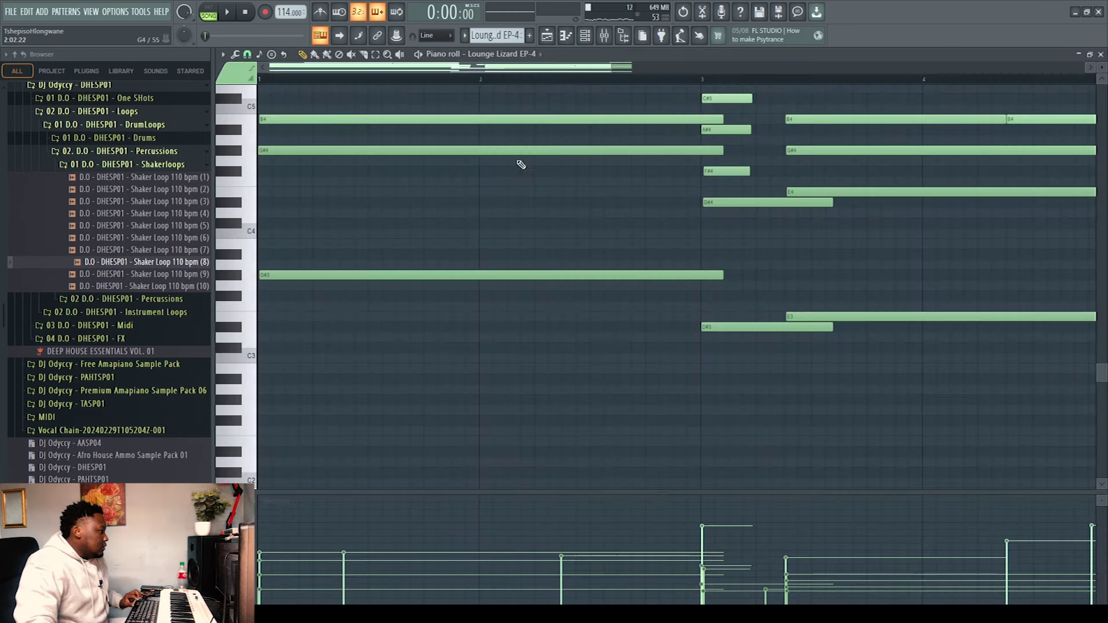
{"action": "scroll", "coordinate": [595, 129], "scroll_direction": "up", "scroll_amount": 2}
{"action": "left_click_drag", "start_coordinate": [609, 65], "coordinate": [869, 66]}
{"action": "scroll", "coordinate": [874, 212], "scroll_direction": "up", "scroll_amount": 3}
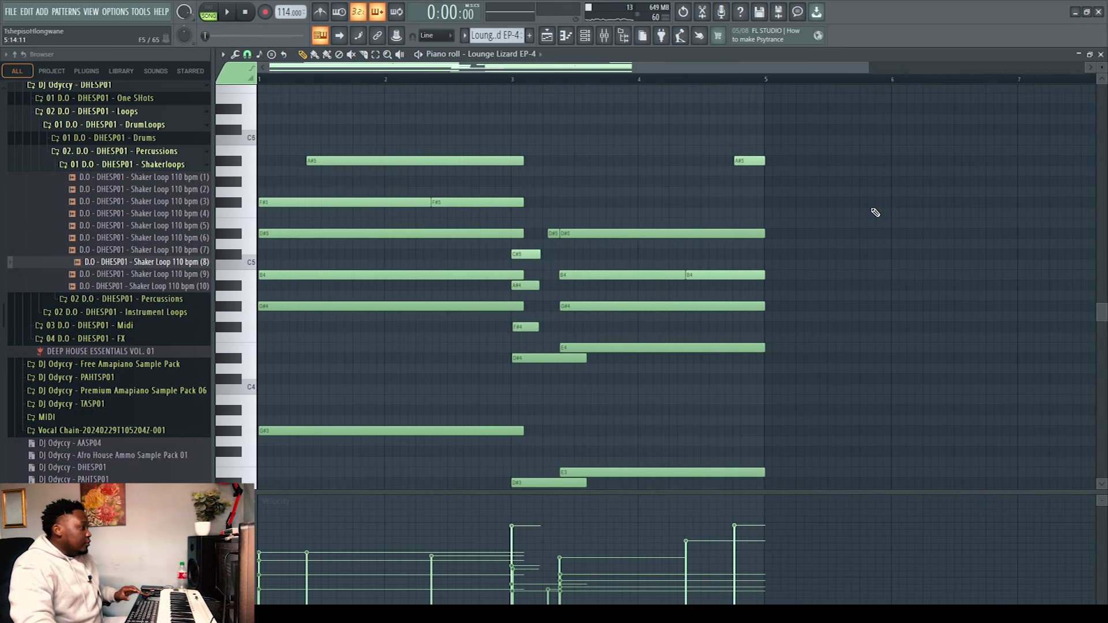
{"action": "key", "text": "space"}
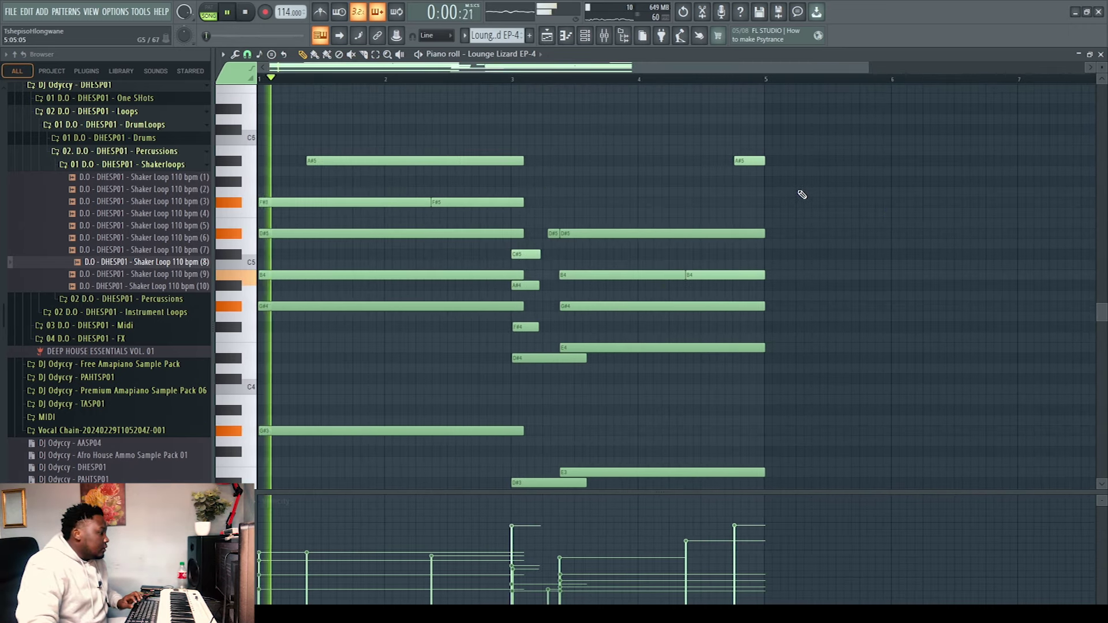
{"action": "scroll", "coordinate": [895, 373], "scroll_direction": "down", "scroll_amount": 1}
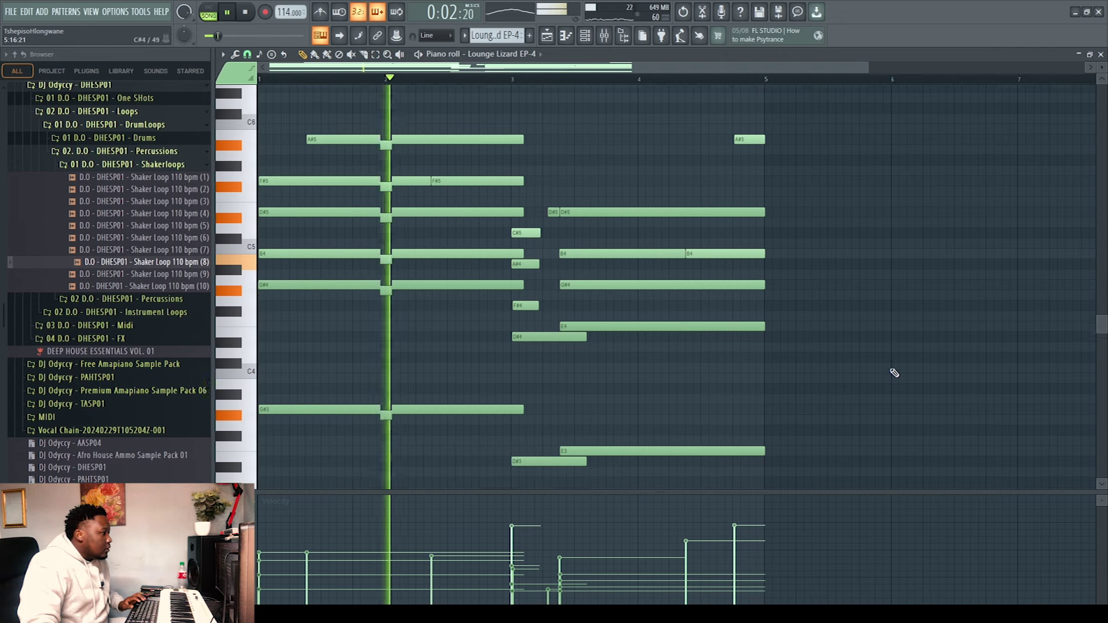
{"action": "scroll", "coordinate": [882, 473], "scroll_direction": "down", "scroll_amount": 3}
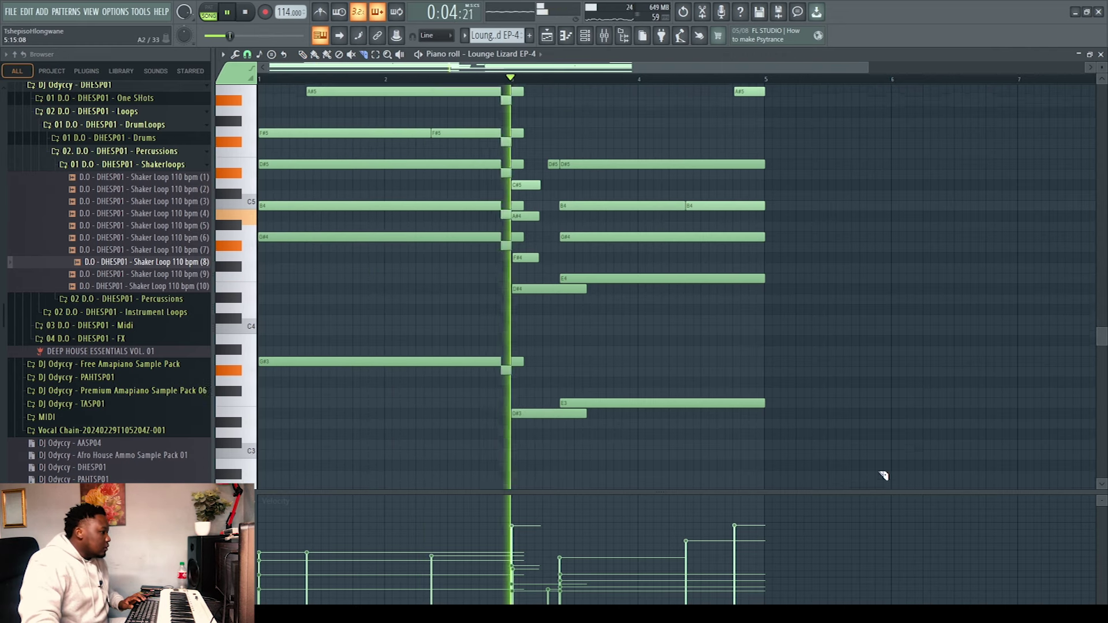
{"action": "left_click_drag", "start_coordinate": [765, 410], "coordinate": [762, 61]}
{"action": "key", "text": "space"}
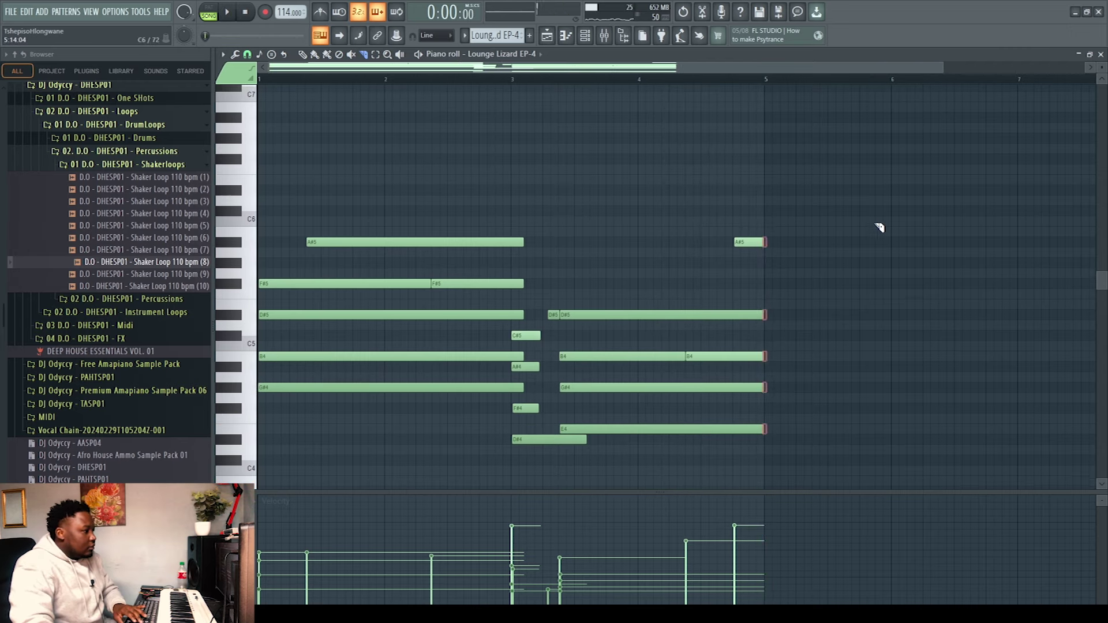
Duplicate the chord notes of bars 1 to 4 into bars 5 to 8 and deselect them.
{"action": "scroll", "coordinate": [885, 317], "scroll_direction": "down", "scroll_amount": 7}
{"action": "left_click_drag", "start_coordinate": [769, 84], "coordinate": [258, 80]}
{"action": "key", "text": "ctrl+b"}
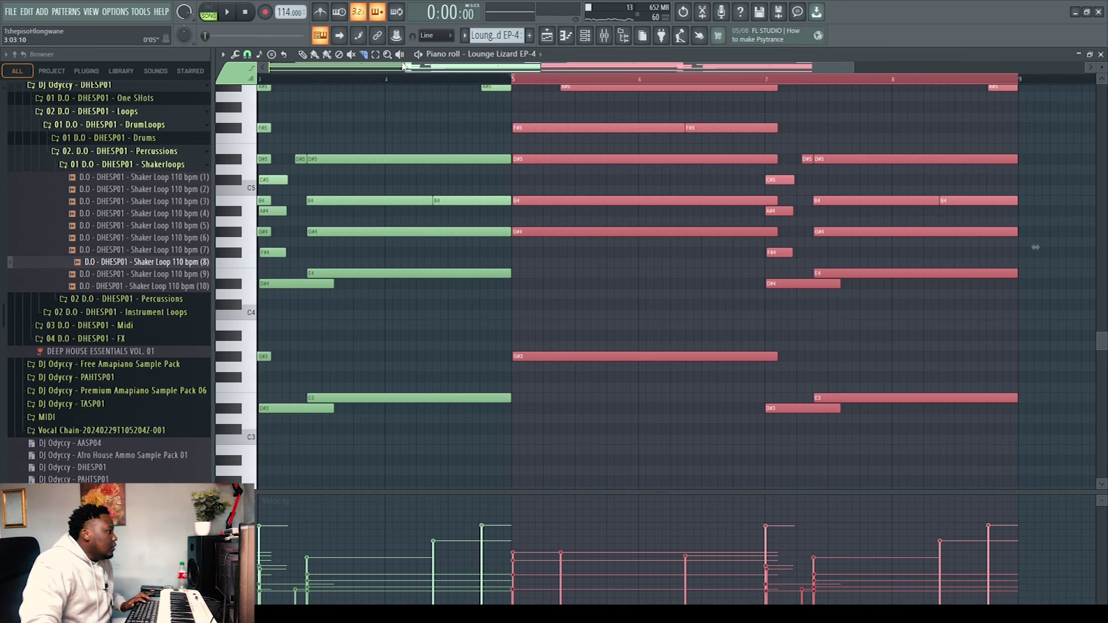
{"action": "left_click_drag", "start_coordinate": [406, 65], "coordinate": [60, 72]}
{"action": "left_click", "coordinate": [590, 132]}
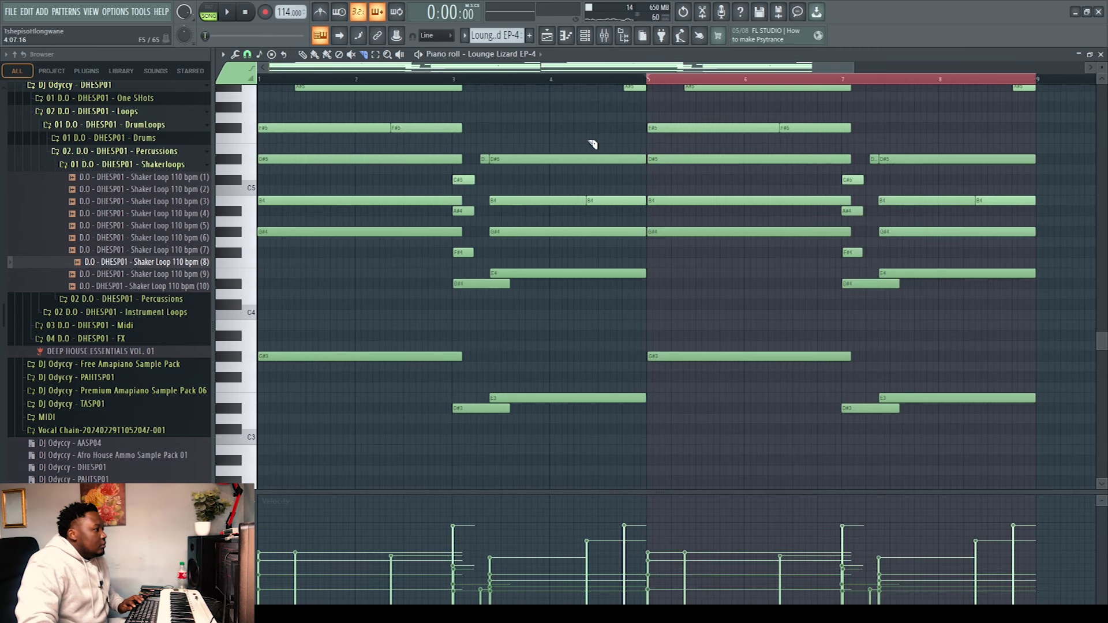
Listen to the chords and raise the D#5 note that starts at bar 5 by one octave.
{"action": "key", "text": "space"}
{"action": "scroll", "coordinate": [1103, 187], "scroll_direction": "up", "scroll_amount": 3}
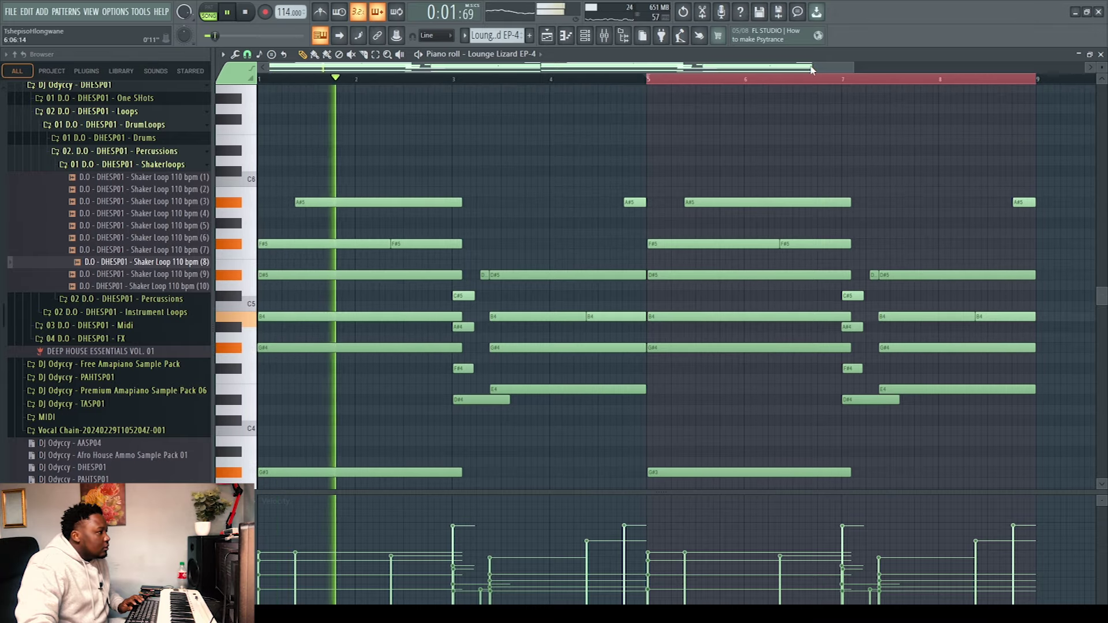
{"action": "left_click_drag", "start_coordinate": [495, 72], "coordinate": [367, 73]}
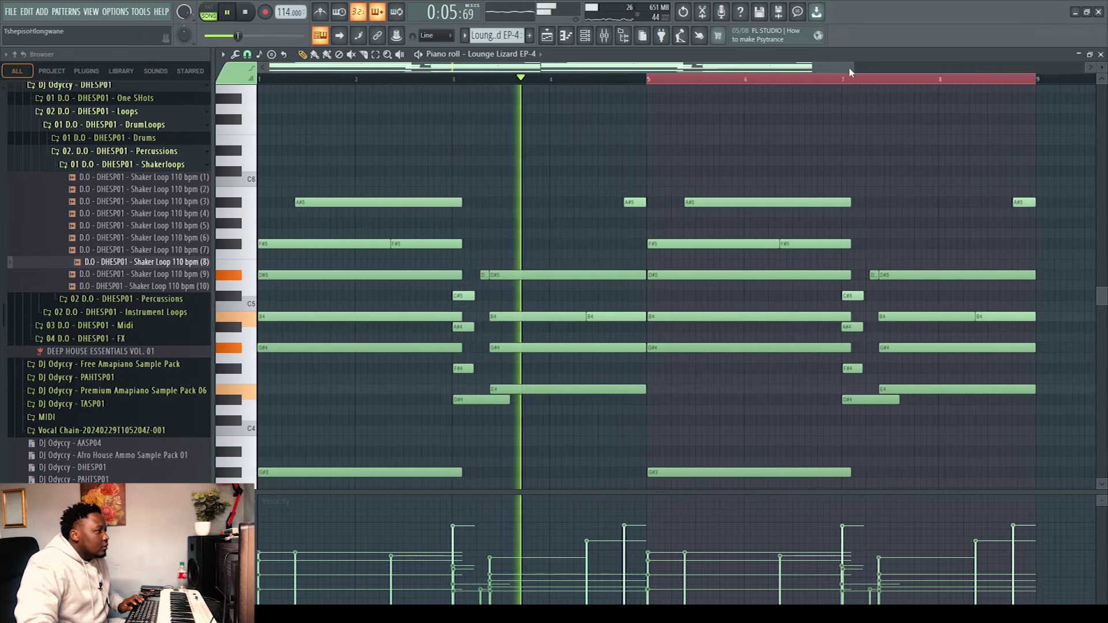
{"action": "left_click_drag", "start_coordinate": [851, 71], "coordinate": [993, 72]}
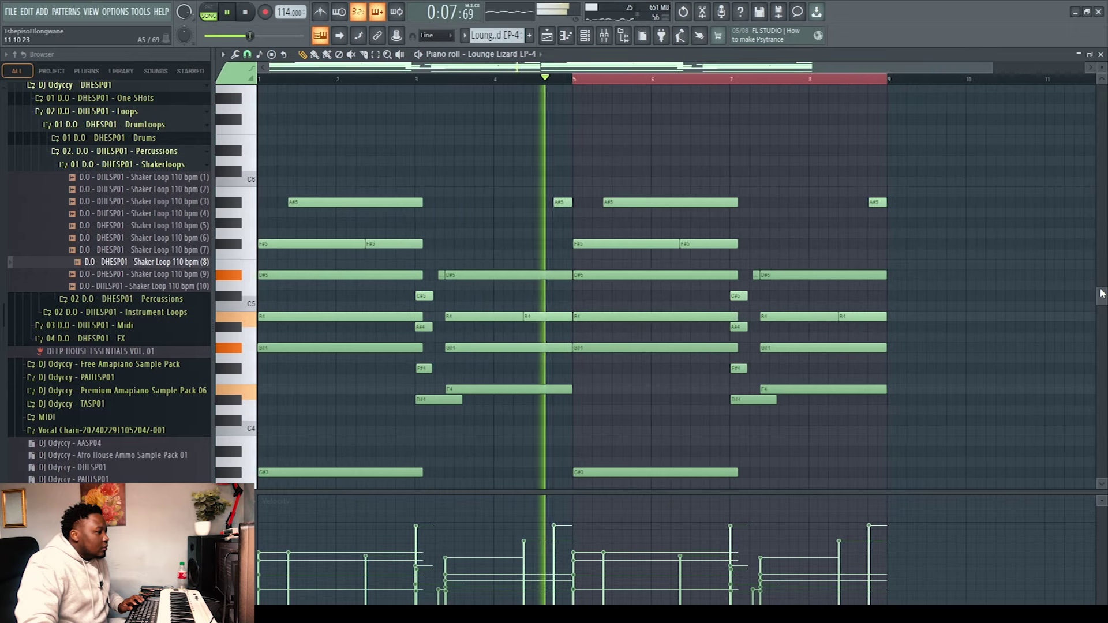
{"action": "left_click_drag", "start_coordinate": [1103, 293], "coordinate": [1101, 327]}
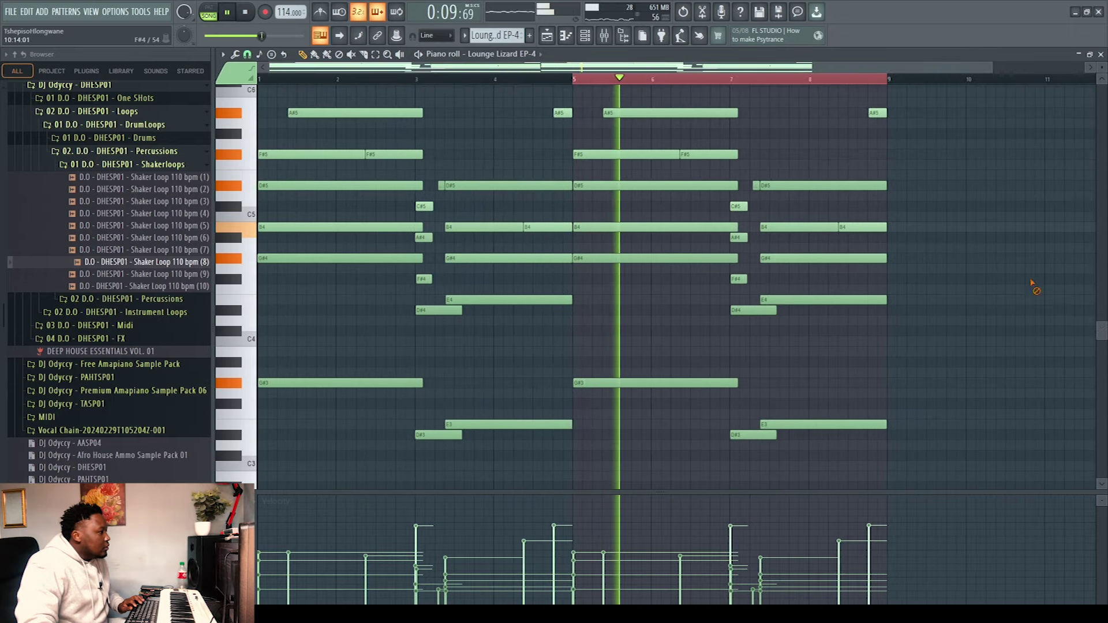
{"action": "scroll", "coordinate": [981, 314], "scroll_direction": "up", "scroll_amount": 3}
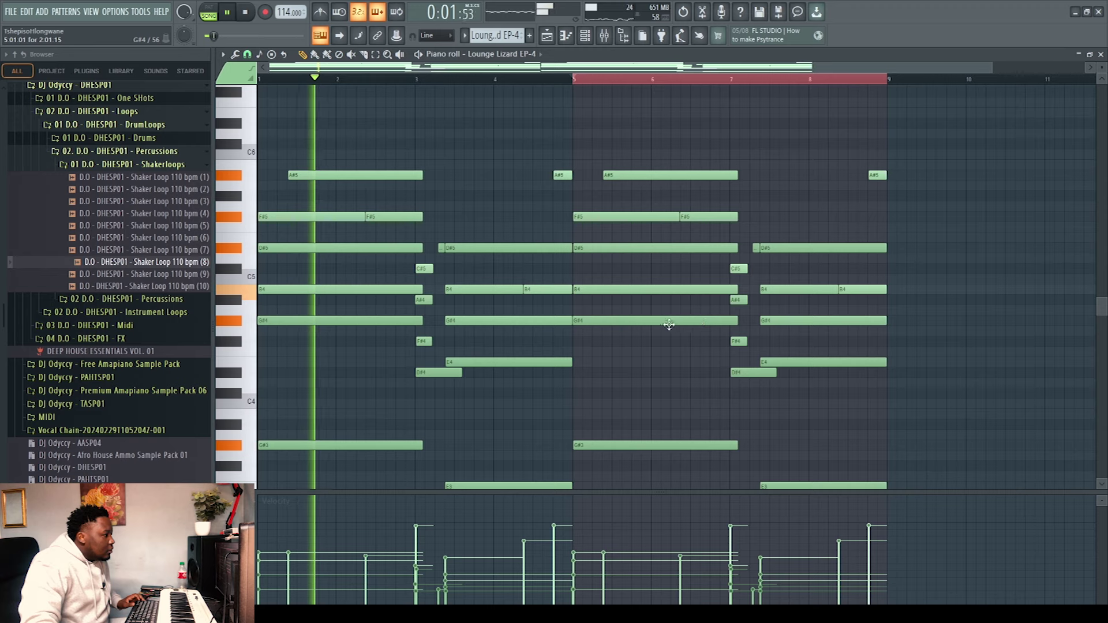
{"action": "left_click", "coordinate": [623, 248]}
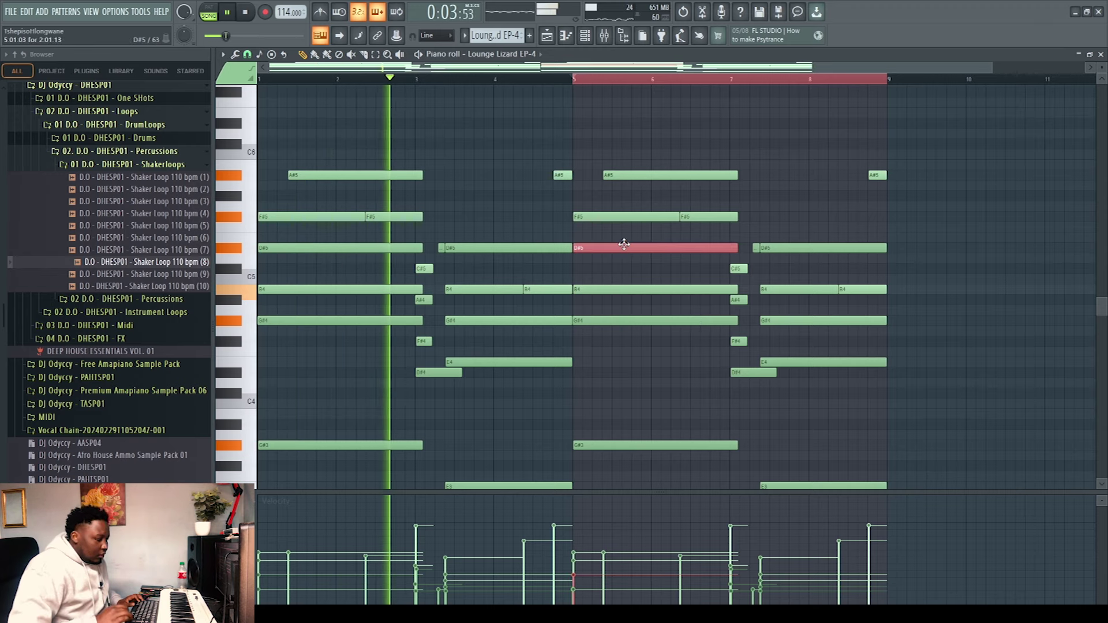
{"action": "key", "text": "ctrl+Up"}
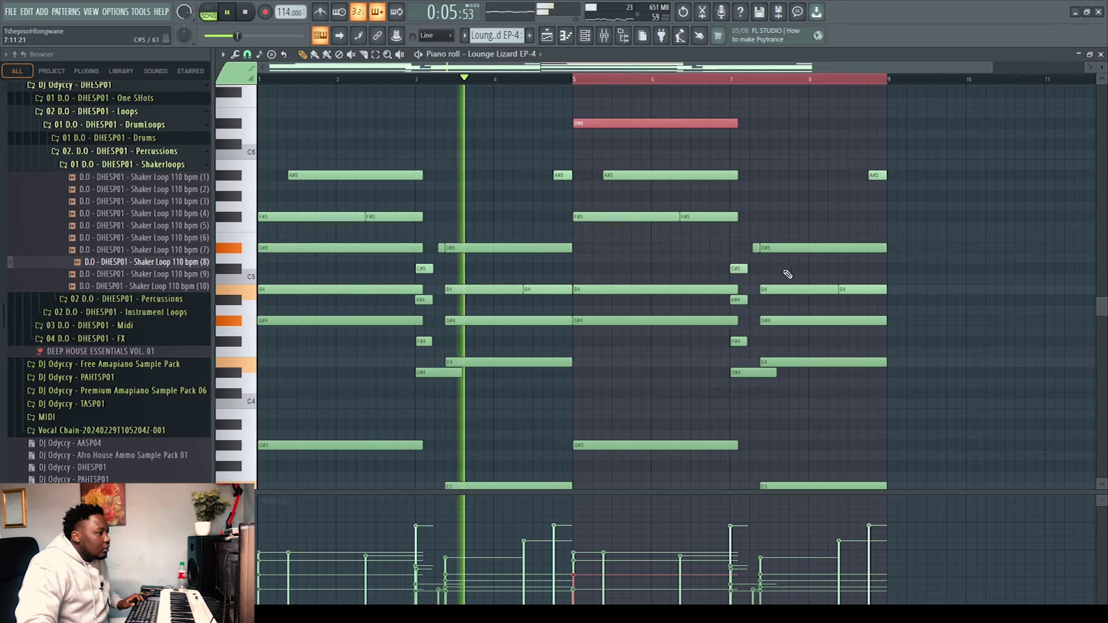
Lengthen the short C#5, A#4 and F#4 notes at bar 7 slightly, and raise the A#4 note by one octave.
{"action": "left_click_drag", "start_coordinate": [747, 354], "coordinate": [757, 267]}
{"action": "left_click", "coordinate": [812, 198], "text": "ctrl"}
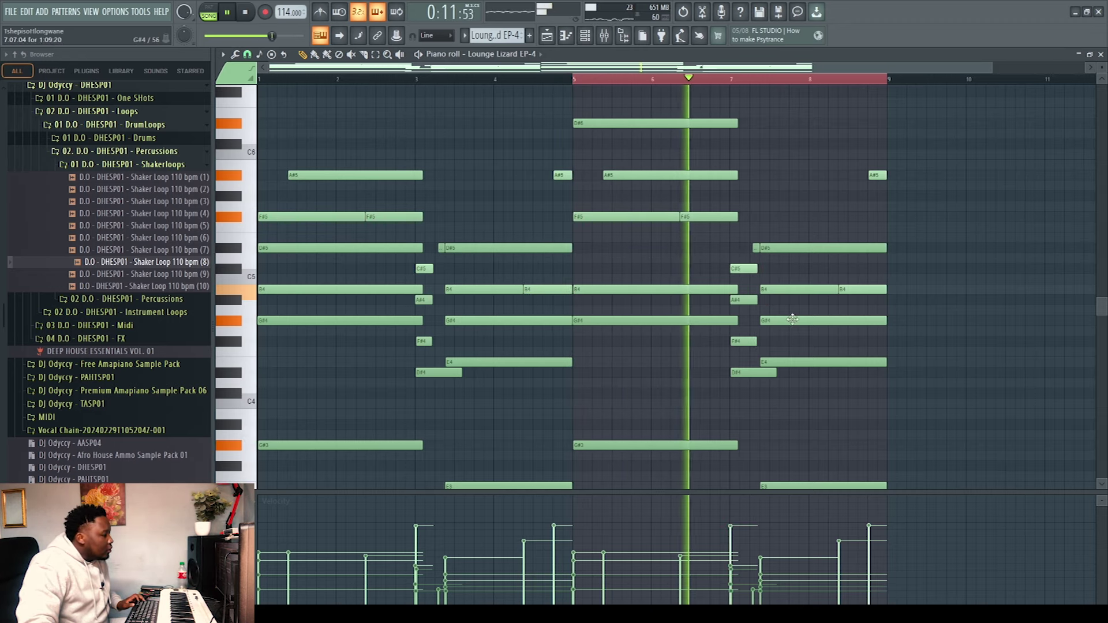
{"action": "left_click", "coordinate": [745, 300]}
{"action": "key", "text": "ctrl+Up"}
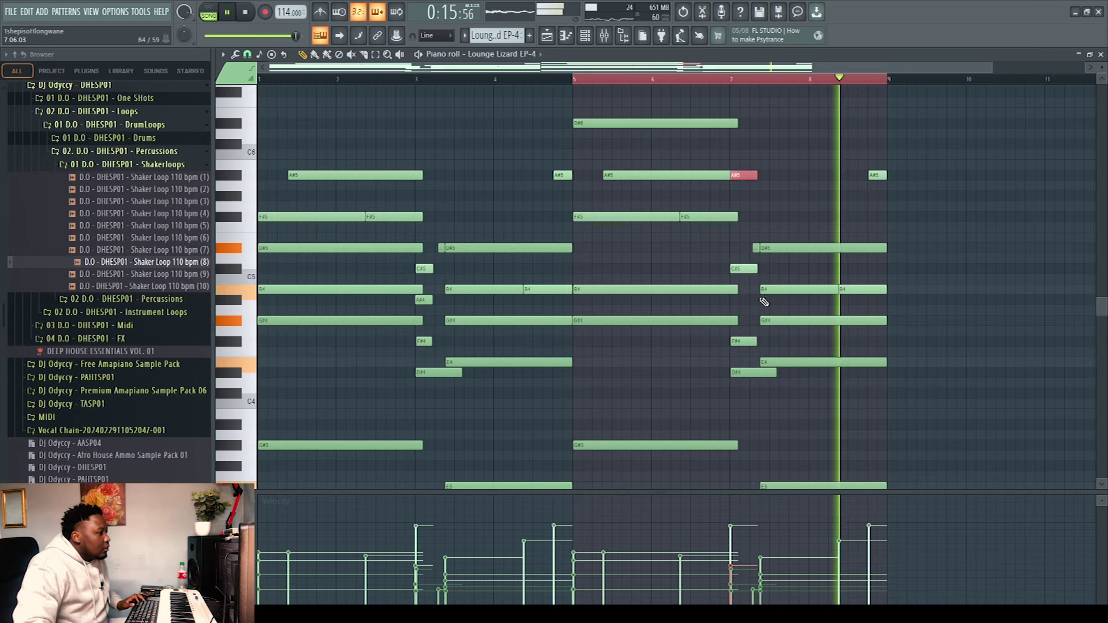
Raise the two B4 notes in bars 7 and 8 by one octave, and slightly lengthen the short C#5, A#4 and F#4 notes at bar 3.
{"action": "left_click", "coordinate": [795, 288]}
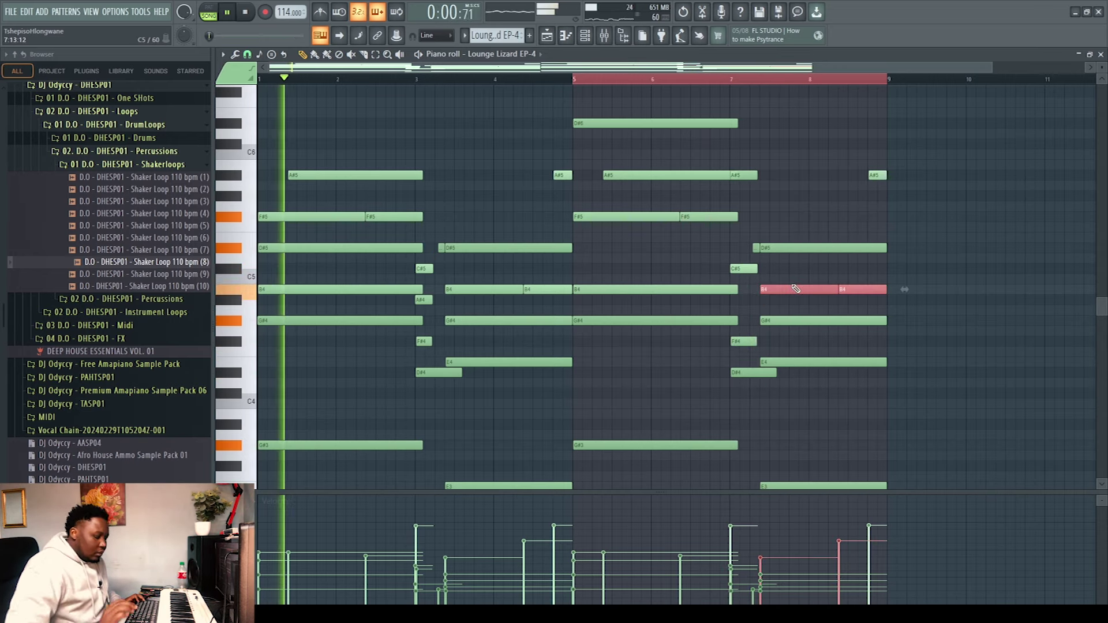
{"action": "key", "text": "ctrl+Up"}
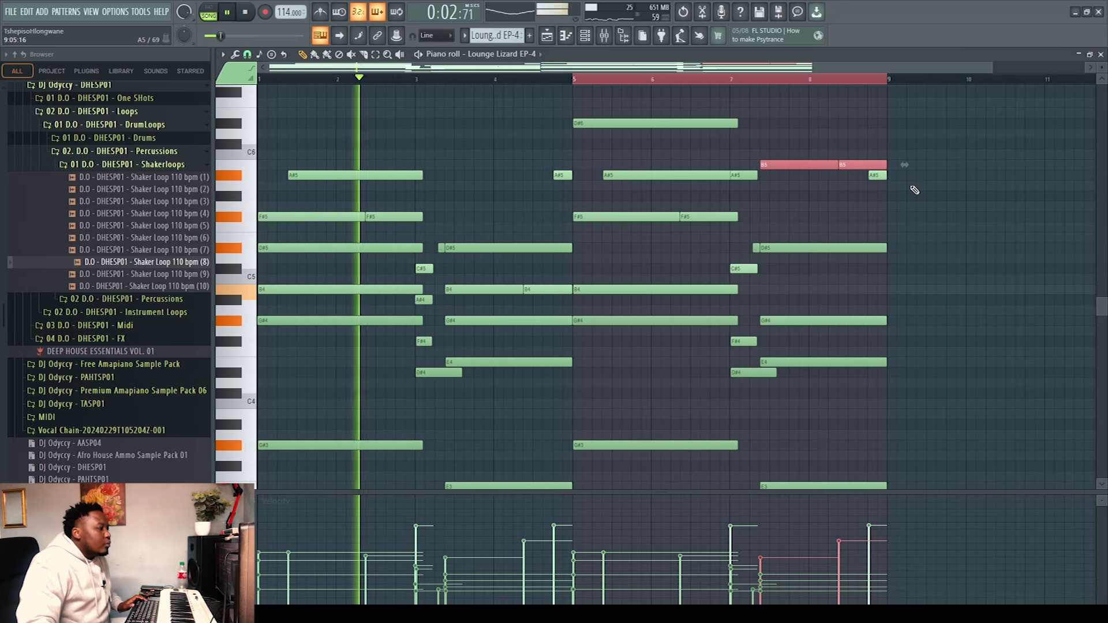
{"action": "left_click", "coordinate": [915, 190]}
{"action": "left_click_drag", "start_coordinate": [427, 361], "coordinate": [437, 268]}
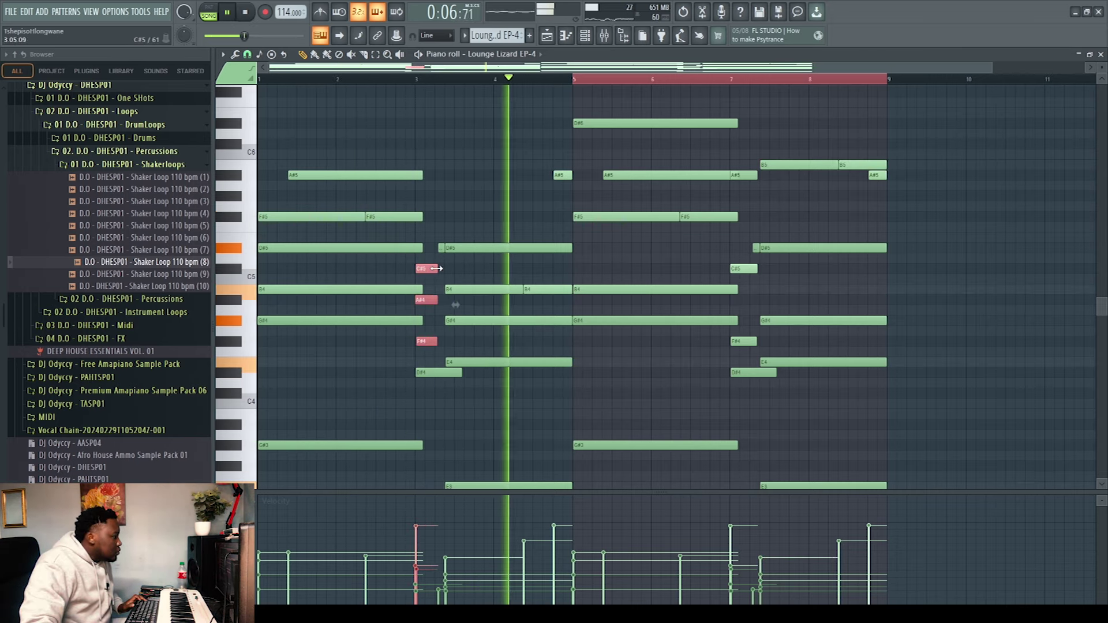
{"action": "left_click", "coordinate": [684, 255]}
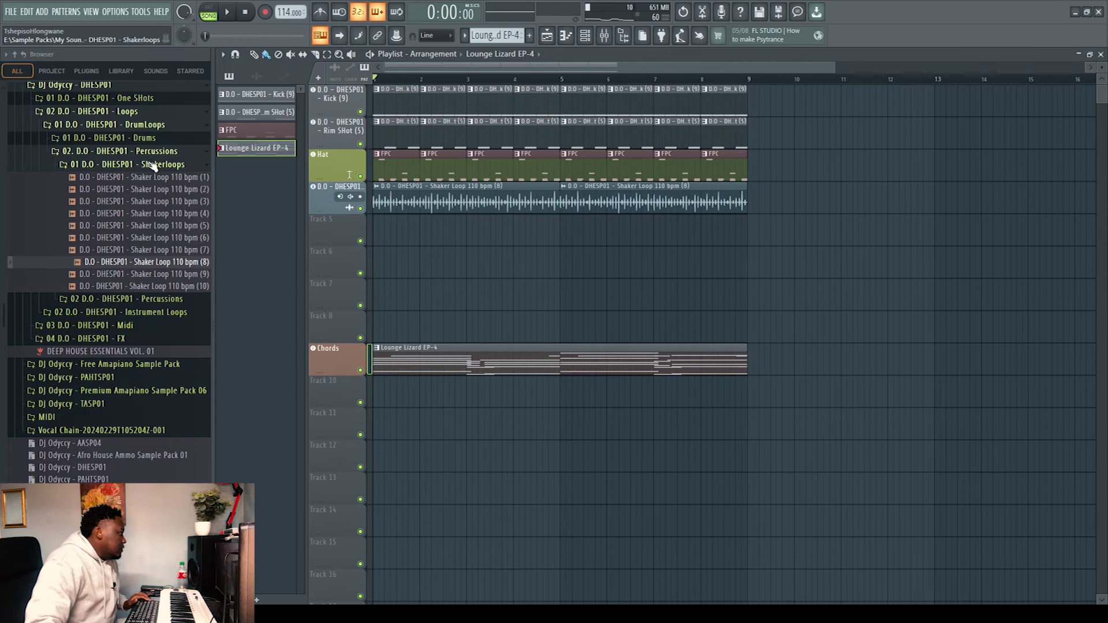
Collapse the loop folders of the DHESP01 sample pack and open its FX folder with the Risers samples.
{"action": "left_click", "coordinate": [151, 166]}
{"action": "left_click", "coordinate": [60, 128]}
{"action": "left_click", "coordinate": [61, 114]}
{"action": "scroll", "coordinate": [87, 150], "scroll_direction": "up", "scroll_amount": 2}
{"action": "left_click", "coordinate": [111, 210]}
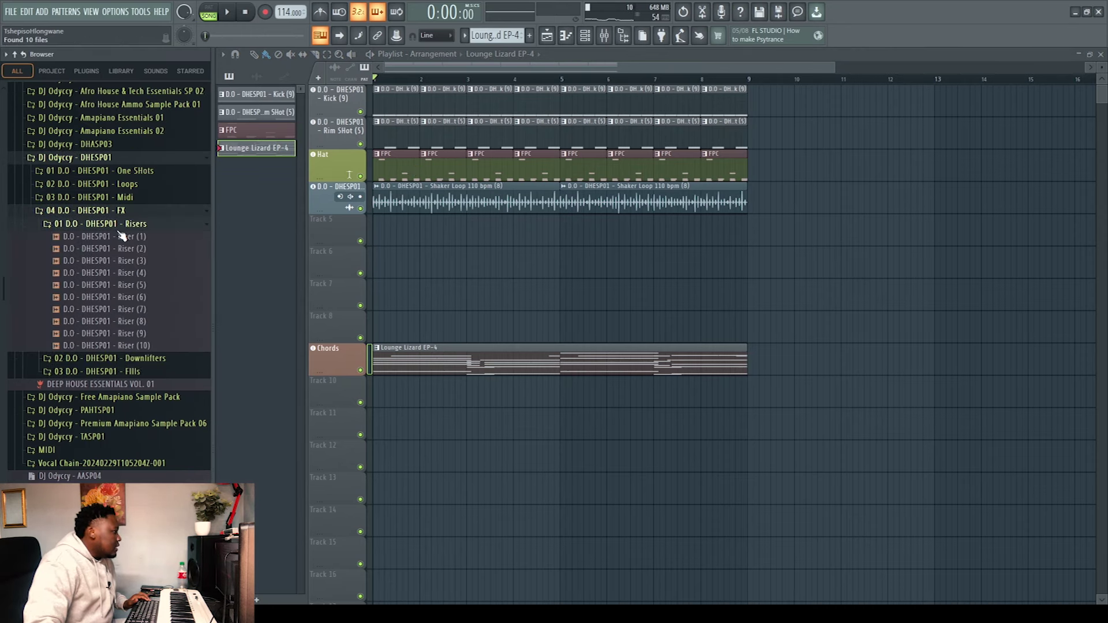
Add the Riser (3) sample as an audio track on track 5 and place its clip at the start of bar 5.
{"action": "left_click", "coordinate": [127, 264]}
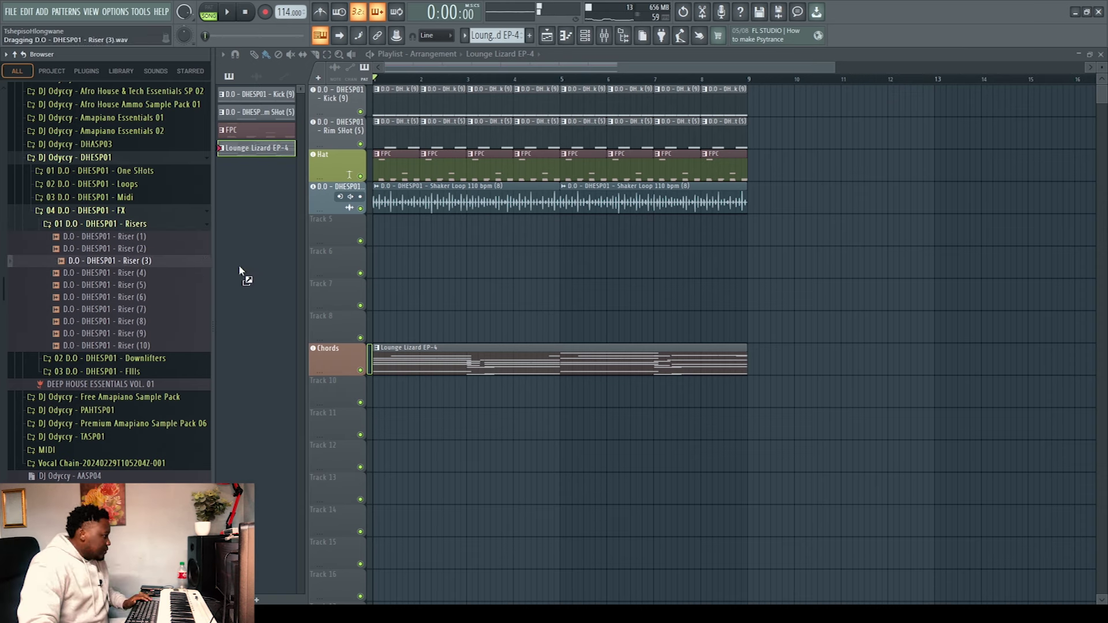
{"action": "left_click_drag", "start_coordinate": [341, 229], "coordinate": [93, 282]}
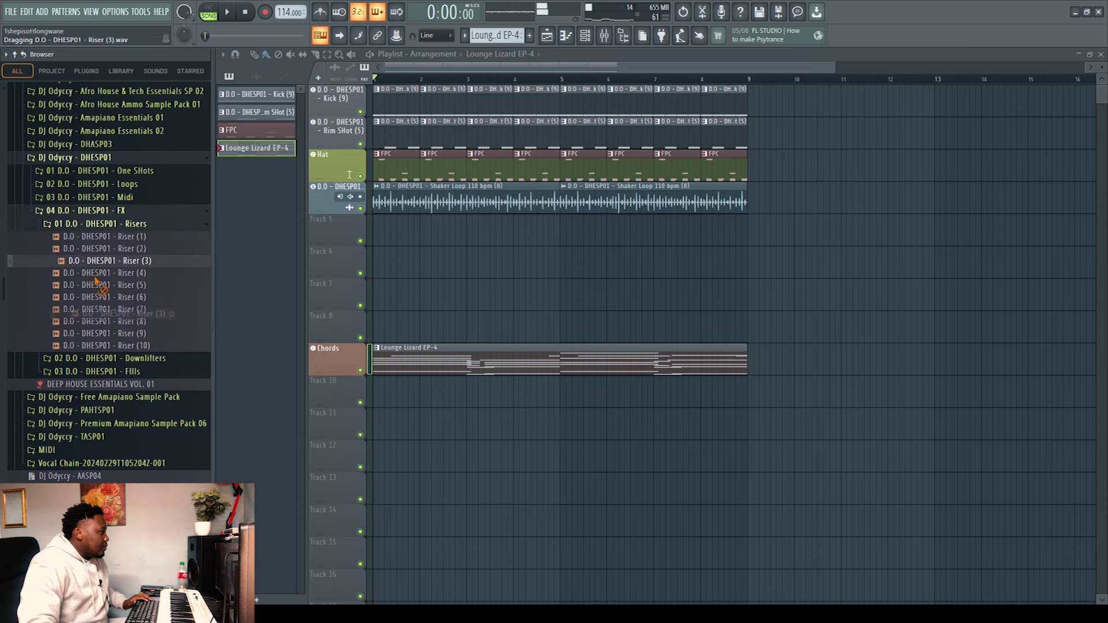
{"action": "left_click_drag", "start_coordinate": [334, 226], "coordinate": [338, 229]}
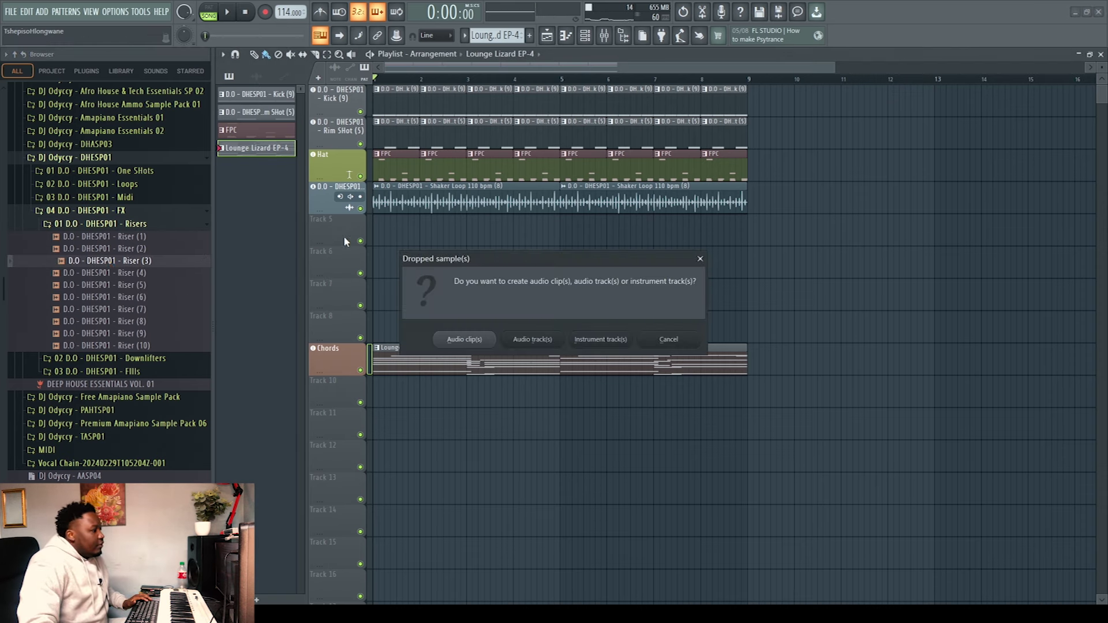
{"action": "left_click", "coordinate": [533, 343]}
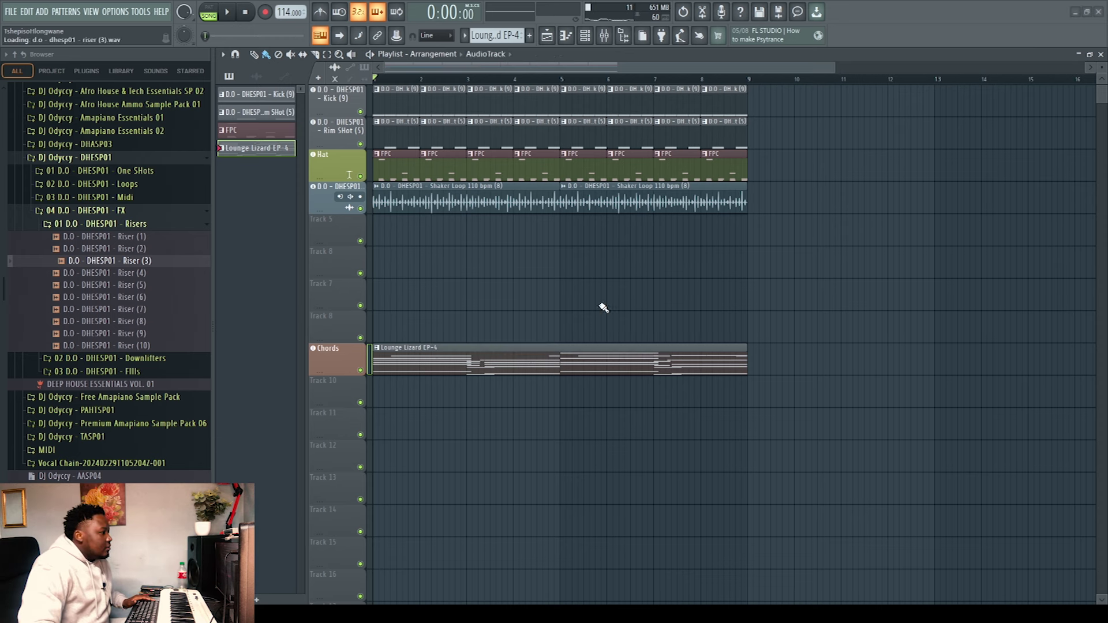
{"action": "left_click_drag", "start_coordinate": [452, 227], "coordinate": [645, 230]}
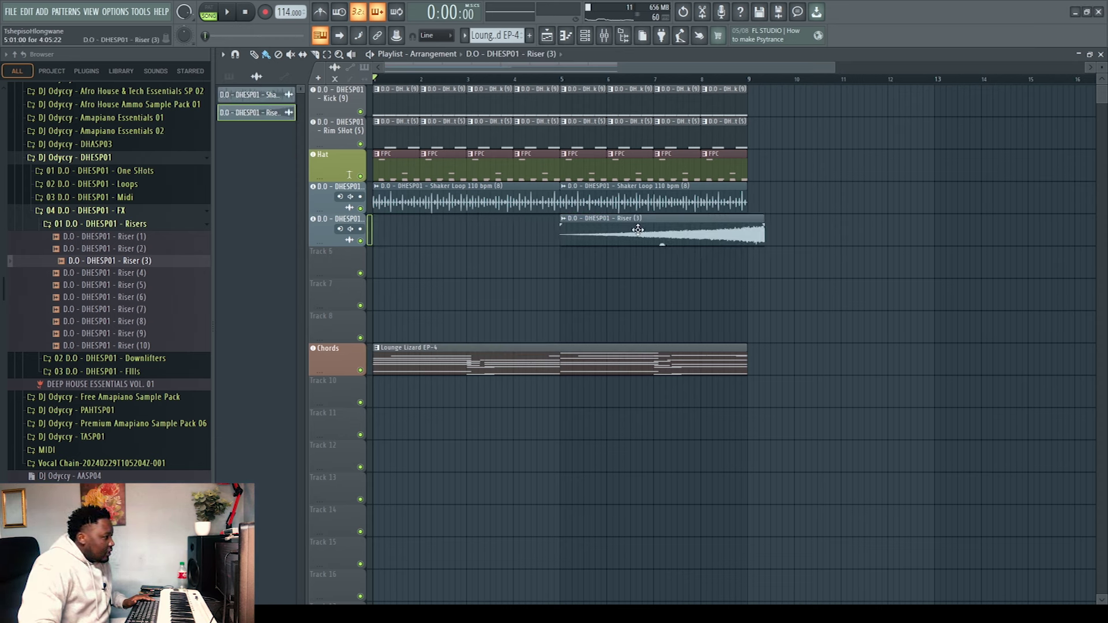
Time-stretch the Riser (3) clip to 4 bars so it ends at bar 9, and close its channel settings.
{"action": "double_click", "coordinate": [654, 228]}
{"action": "left_click_drag", "start_coordinate": [447, 127], "coordinate": [721, 394]}
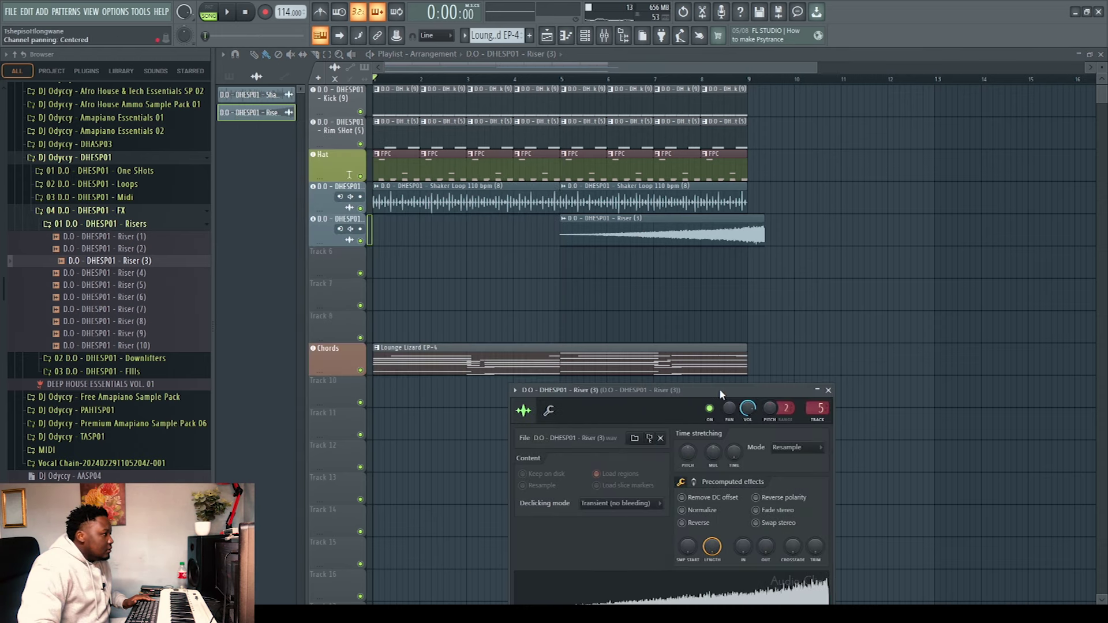
{"action": "left_click_drag", "start_coordinate": [734, 464], "coordinate": [734, 456]}
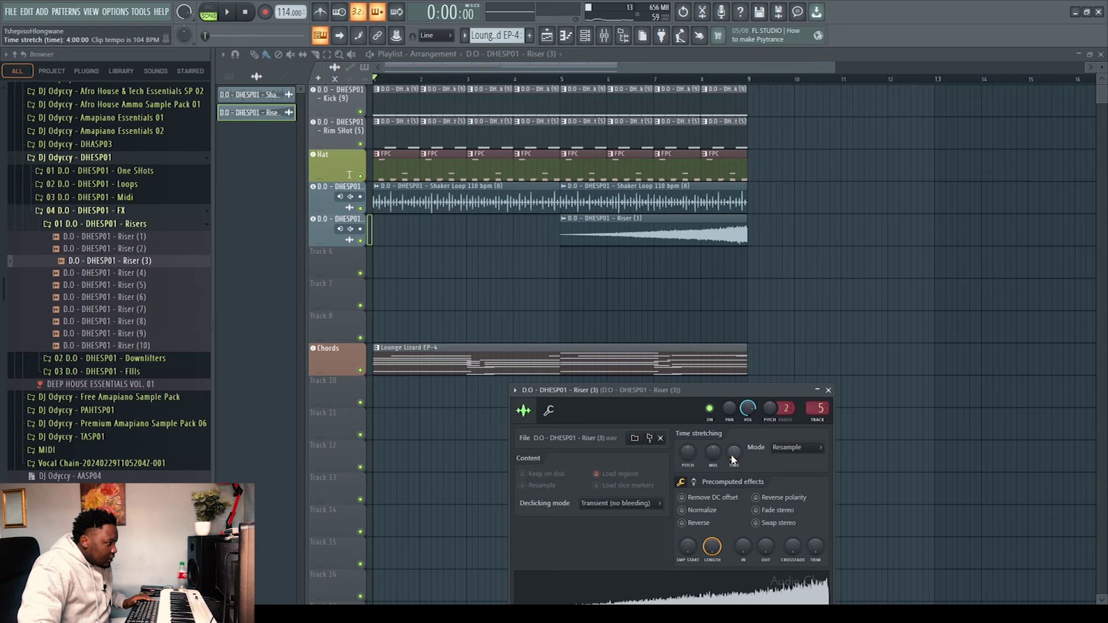
{"action": "left_click_drag", "start_coordinate": [740, 389], "coordinate": [647, 257]}
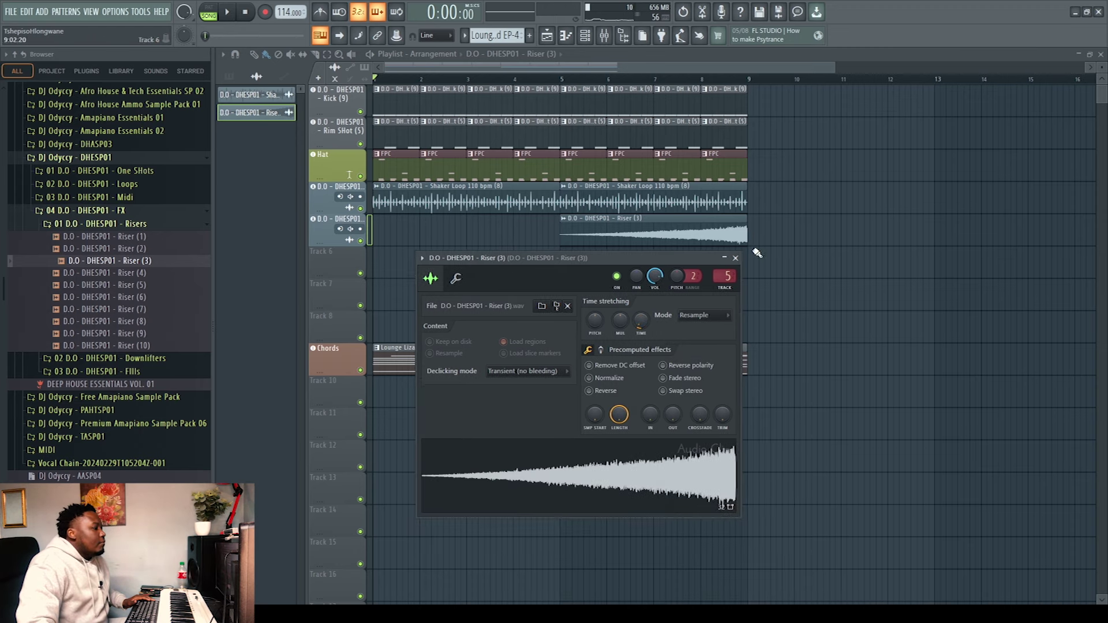
{"action": "left_click", "coordinate": [735, 258]}
Play the arrangement from bar 5 and lower the riser's mixer volume to about 11% (-30.6 dB).
{"action": "left_click", "coordinate": [613, 40]}
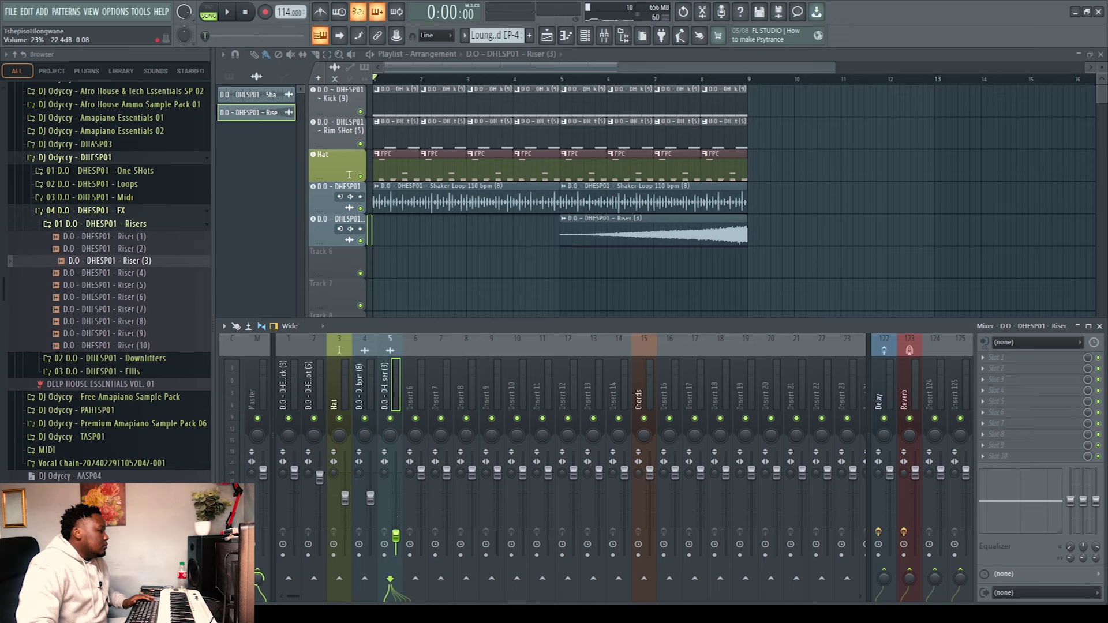
{"action": "left_click", "coordinate": [572, 79]}
{"action": "key", "text": "space"}
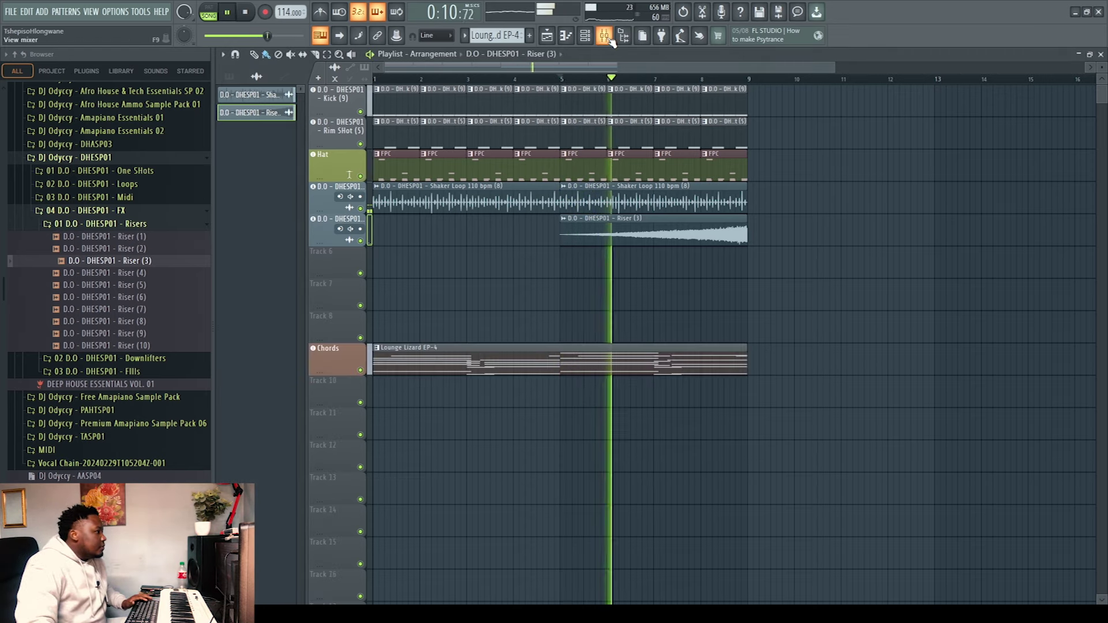
{"action": "key", "text": "F9"}
{"action": "left_click_drag", "start_coordinate": [402, 534], "coordinate": [403, 543]}
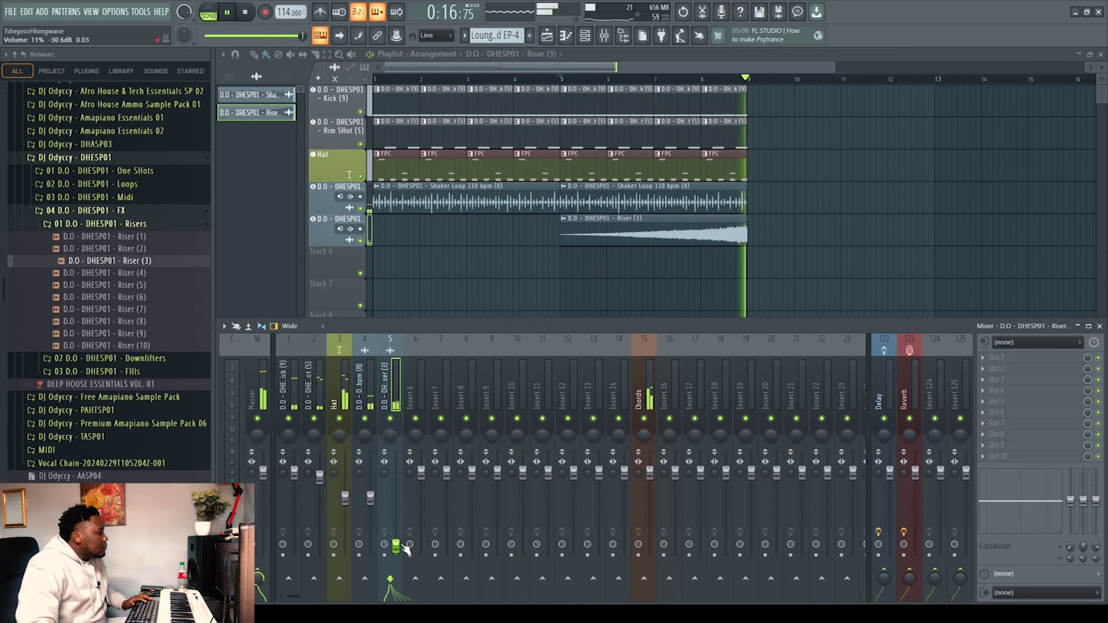
{"action": "key", "text": "F9"}
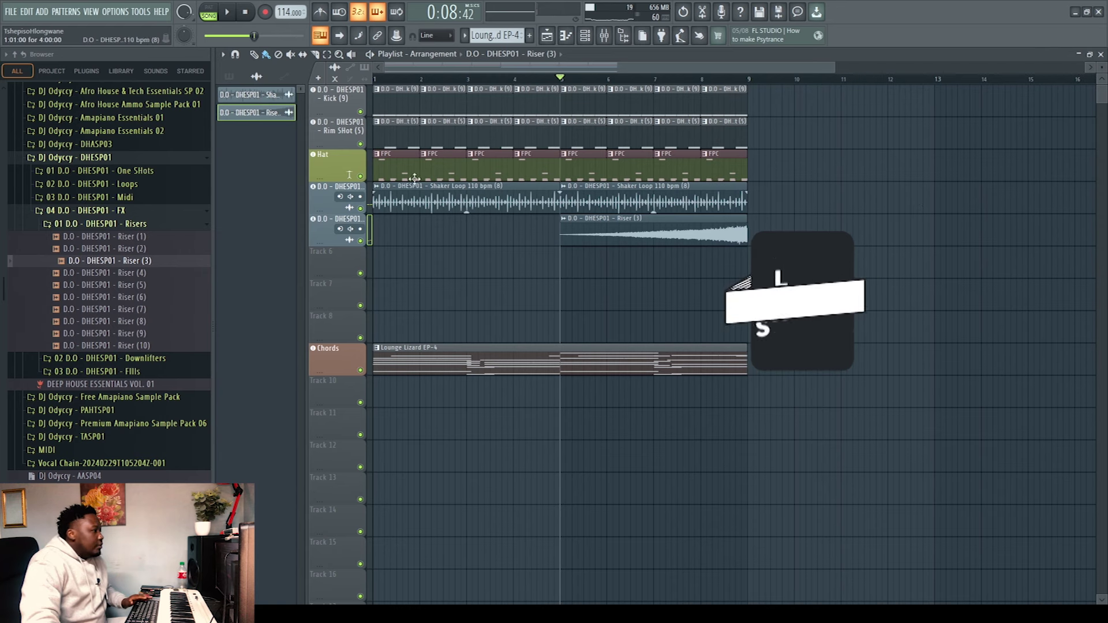
Open the Downlifters folder and add the Sweep Down (5) sample as an audio track on track 6.
{"action": "left_click", "coordinate": [113, 225]}
{"action": "left_click", "coordinate": [144, 237]}
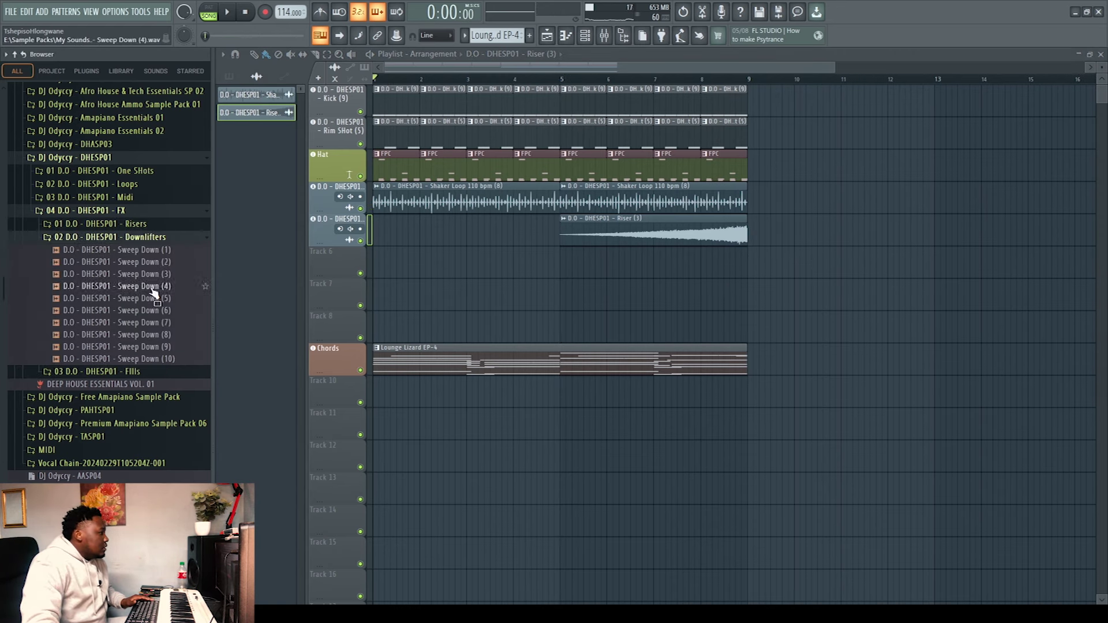
{"action": "left_click", "coordinate": [153, 300]}
{"action": "left_click_drag", "start_coordinate": [426, 298], "coordinate": [327, 262]}
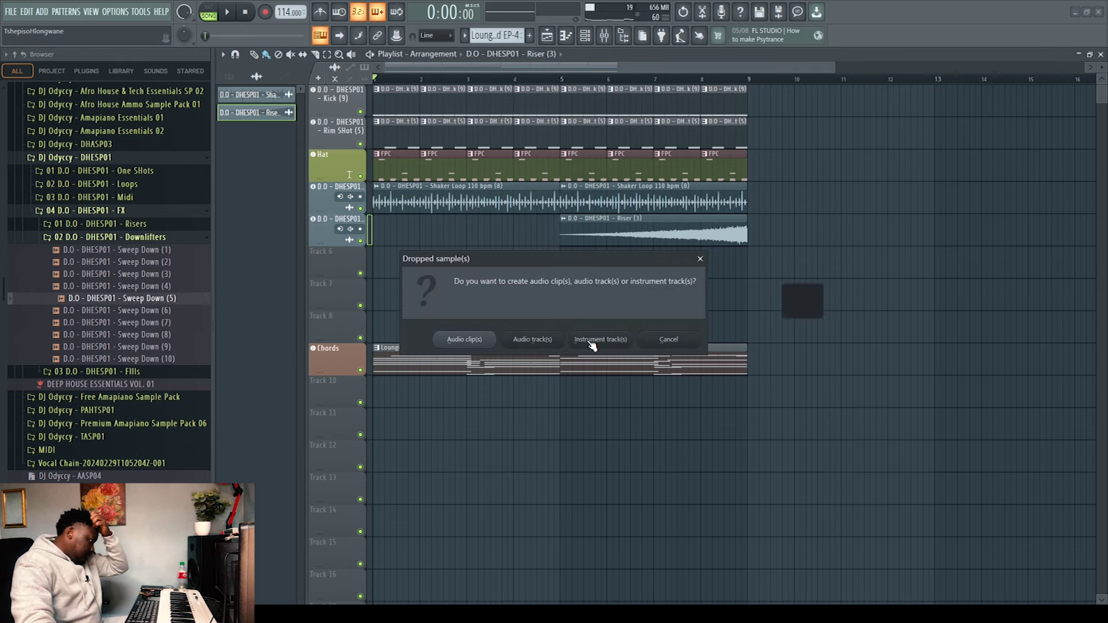
{"action": "left_click", "coordinate": [533, 340]}
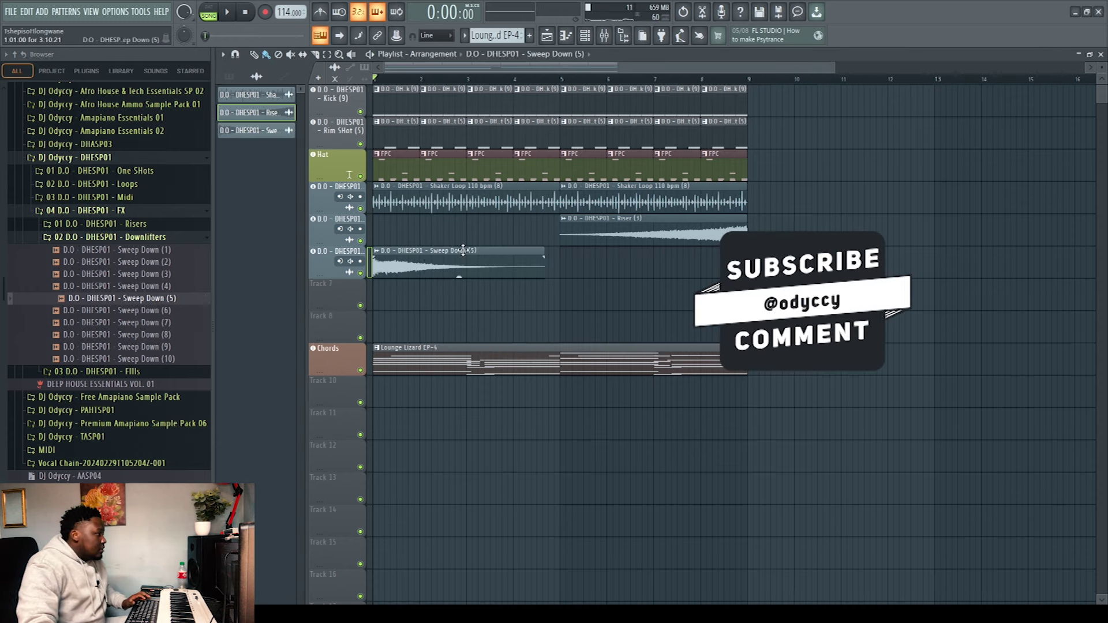
Set the Sweep Down track's mixer volume to about 7% (-35.3 dB) while listening to the arrangement.
{"action": "left_click", "coordinate": [604, 36]}
{"action": "left_click_drag", "start_coordinate": [420, 487], "coordinate": [421, 544]}
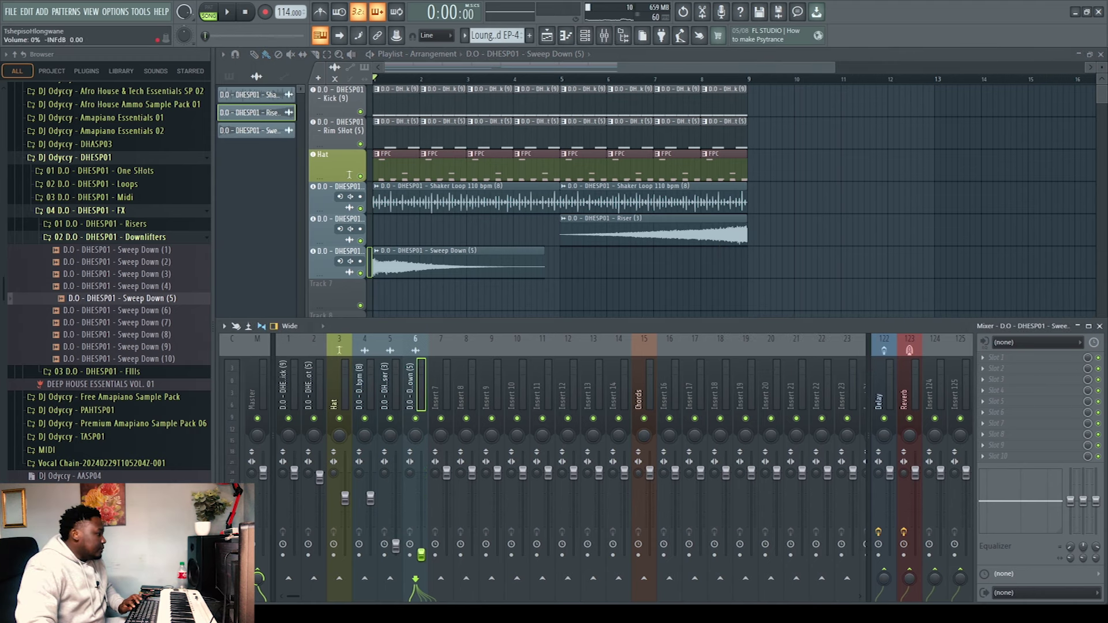
{"action": "key", "text": "space"}
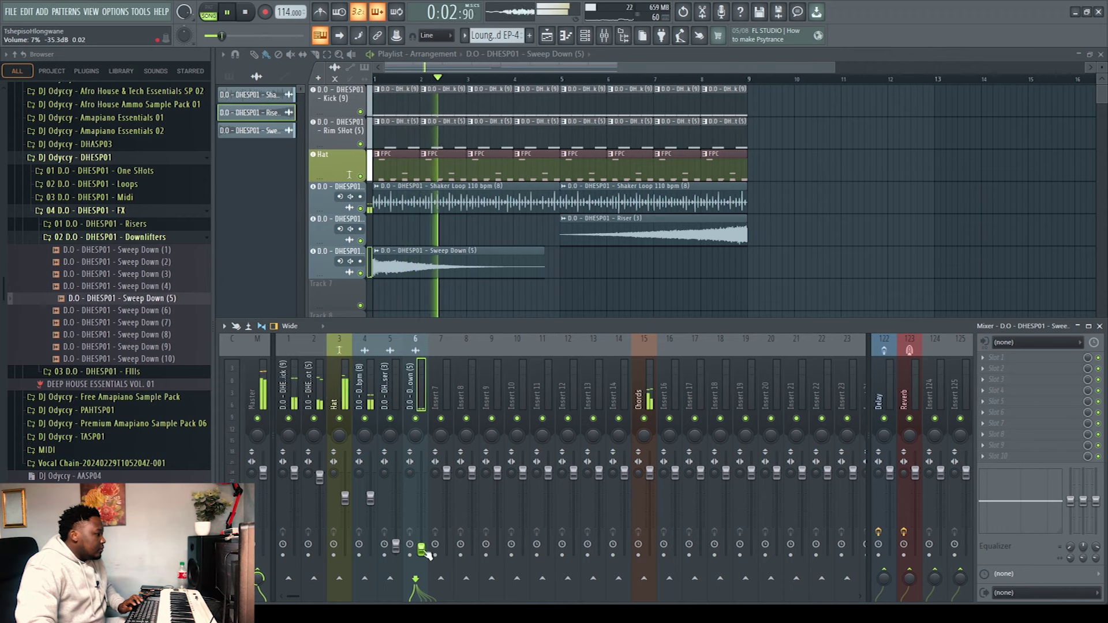
{"action": "key", "text": "F9"}
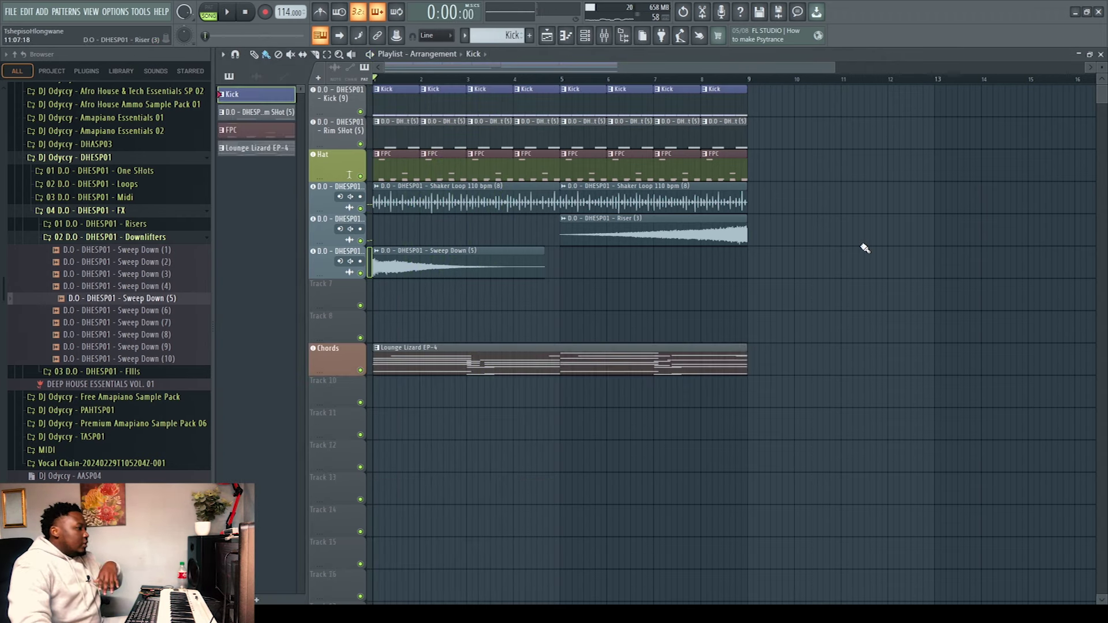
Duplicate all clips of bars 1 to 8 into bars 9 to 16 and deselect them.
{"action": "left_click_drag", "start_coordinate": [852, 440], "coordinate": [339, 91]}
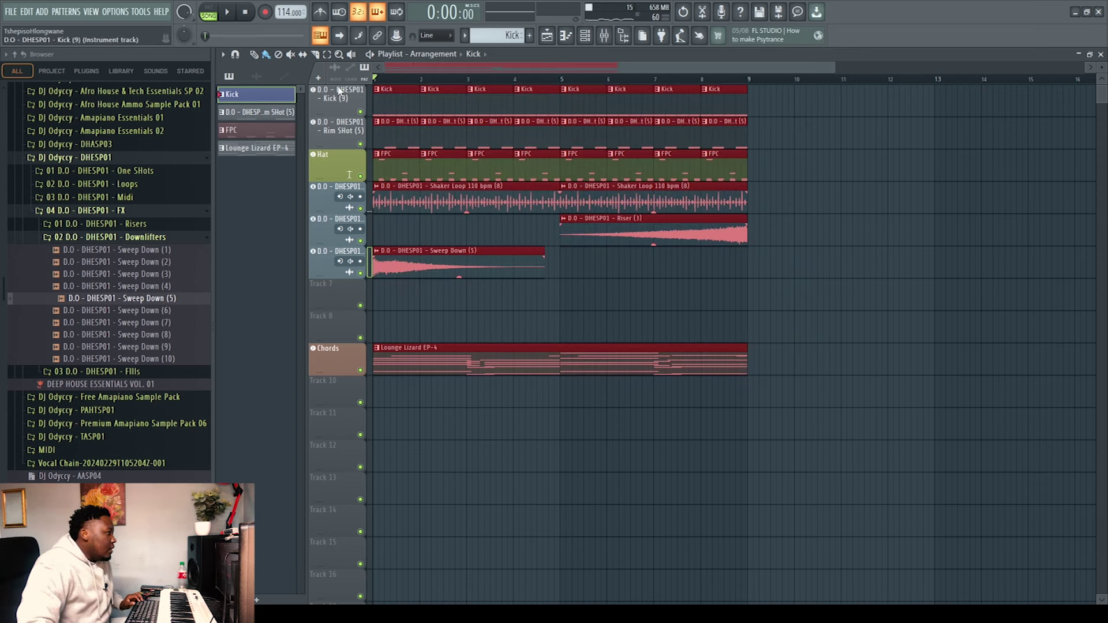
{"action": "key", "text": "ctrl+b"}
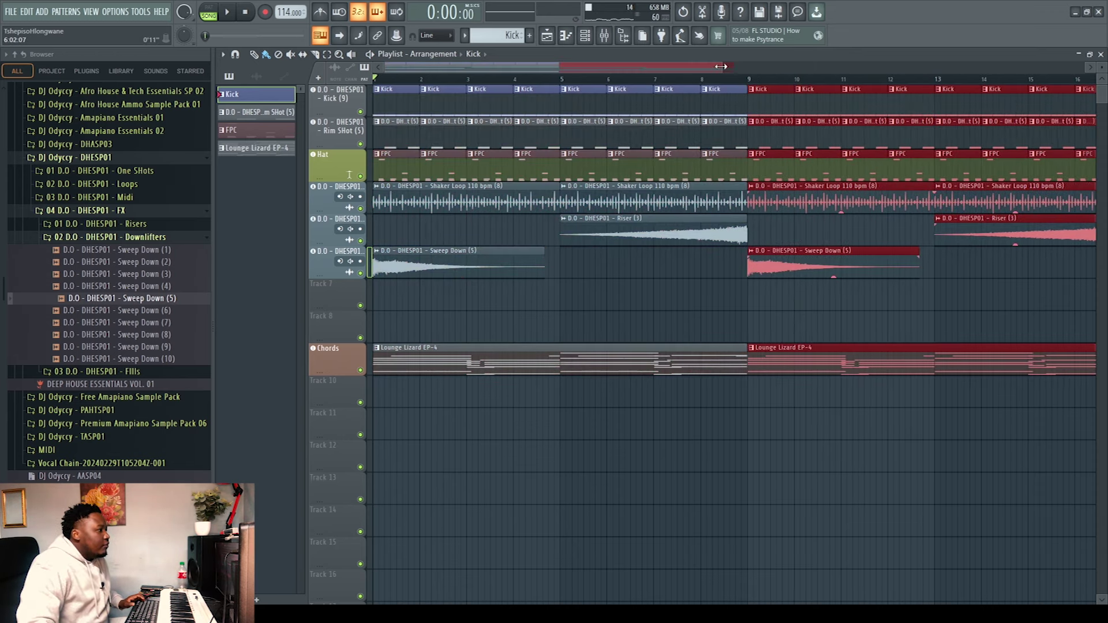
{"action": "left_click_drag", "start_coordinate": [721, 67], "coordinate": [1064, 67]}
{"action": "left_click", "coordinate": [910, 188], "text": "ctrl"}
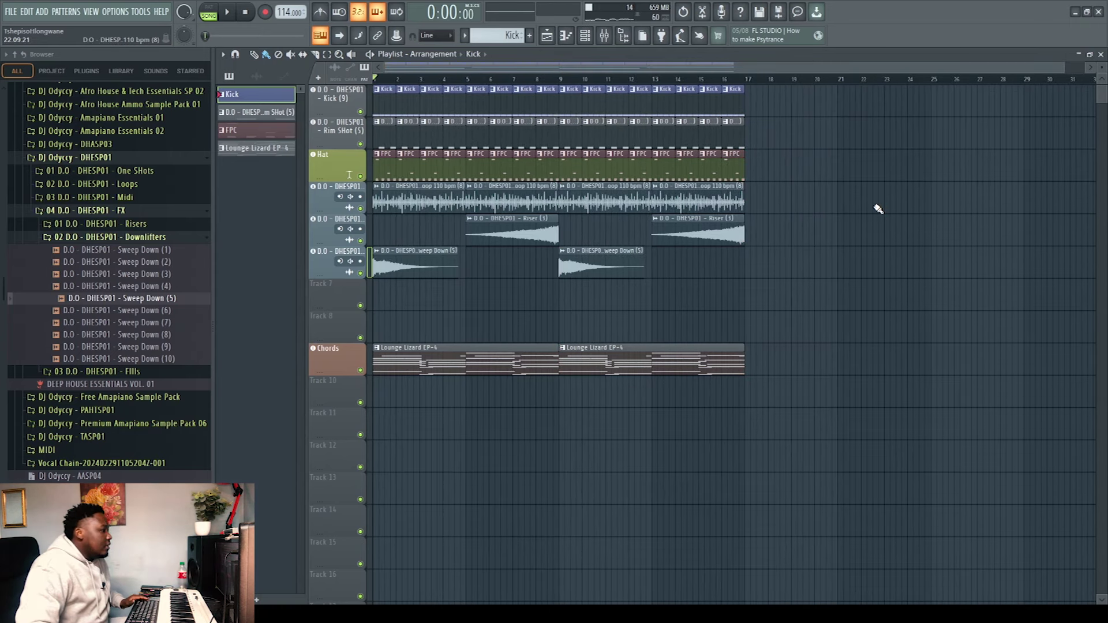
Delete the Lounge Lizard EP-4 clip and both shaker loop clips from bars 1 to 8.
{"action": "right_click", "coordinate": [510, 342]}
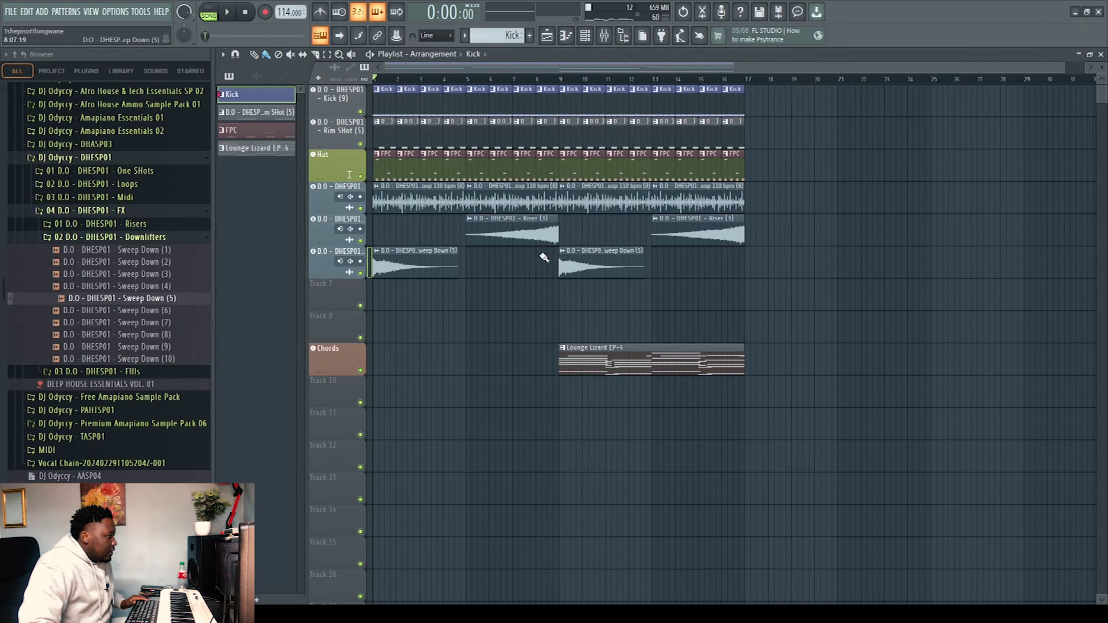
{"action": "right_click", "coordinate": [402, 201]}
{"action": "right_click", "coordinate": [502, 197]}
Duplicate all clips of bars 9 to 16 twice to extend the arrangement through bar 32.
{"action": "left_click_drag", "start_coordinate": [831, 437], "coordinate": [569, 95]}
{"action": "key", "text": "ctrl+b"}
{"action": "left_click_drag", "start_coordinate": [813, 104], "coordinate": [754, 104]}
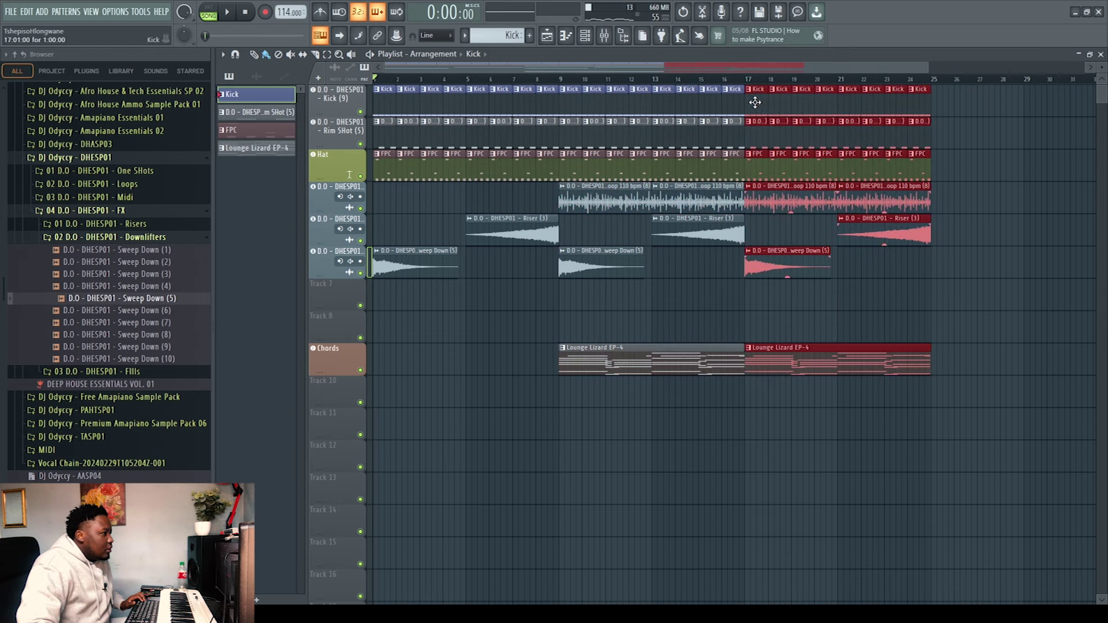
{"action": "key", "text": "ctrl+b"}
{"action": "left_click_drag", "start_coordinate": [836, 67], "coordinate": [1038, 68]}
{"action": "right_click", "coordinate": [1012, 191]}
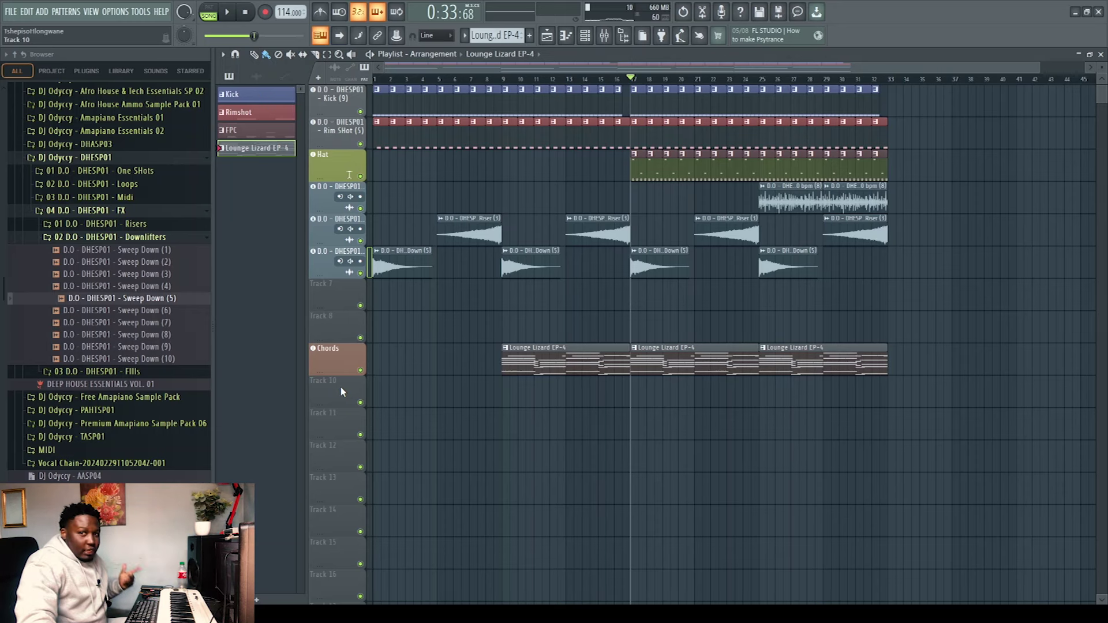
Turn track 10 below the chords into a Nexus instrument track and choose a sound from the Single Layer Pads category.
{"action": "right_click", "coordinate": [340, 392]}
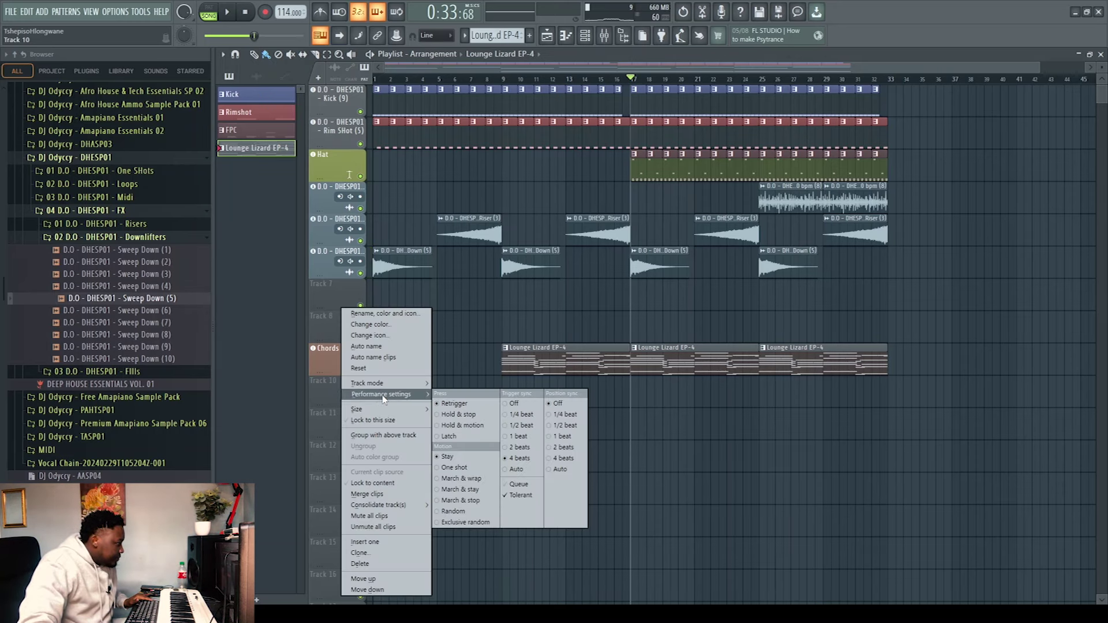
{"action": "mouse_move", "coordinate": [391, 385]}
{"action": "mouse_move", "coordinate": [467, 408]}
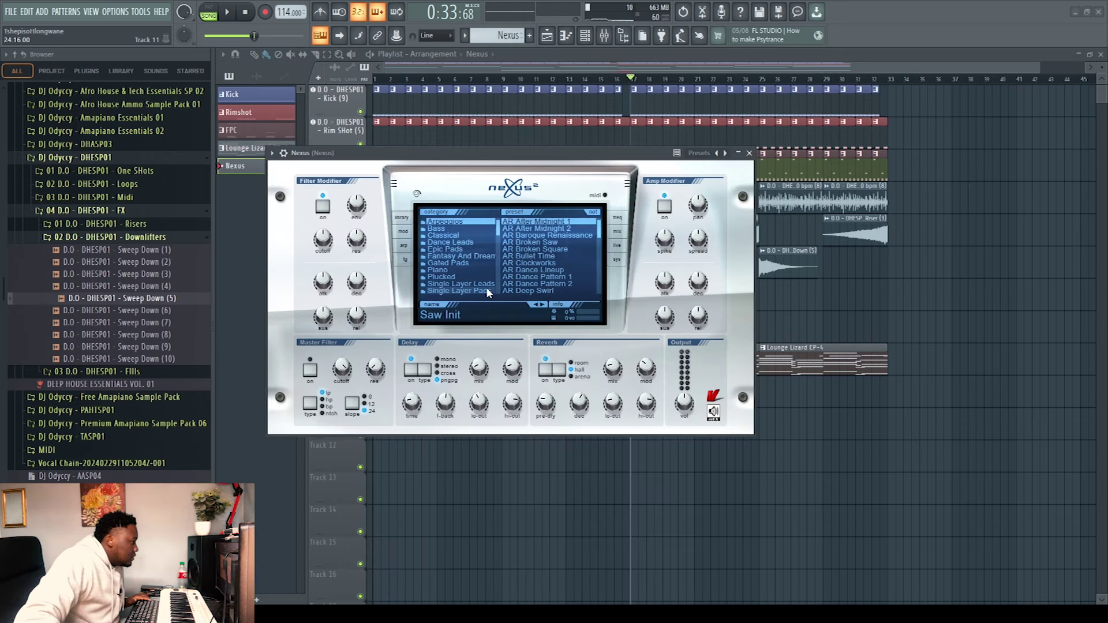
{"action": "left_click", "coordinate": [466, 291]}
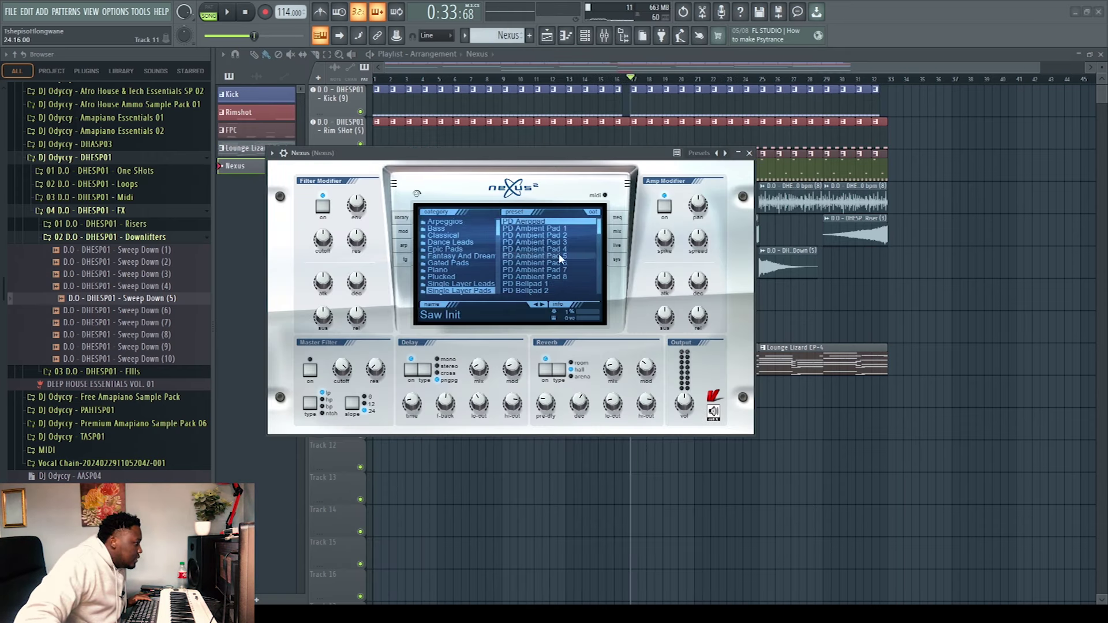
{"action": "left_click_drag", "start_coordinate": [544, 163], "coordinate": [634, 239]}
{"action": "left_click", "coordinate": [840, 230]}
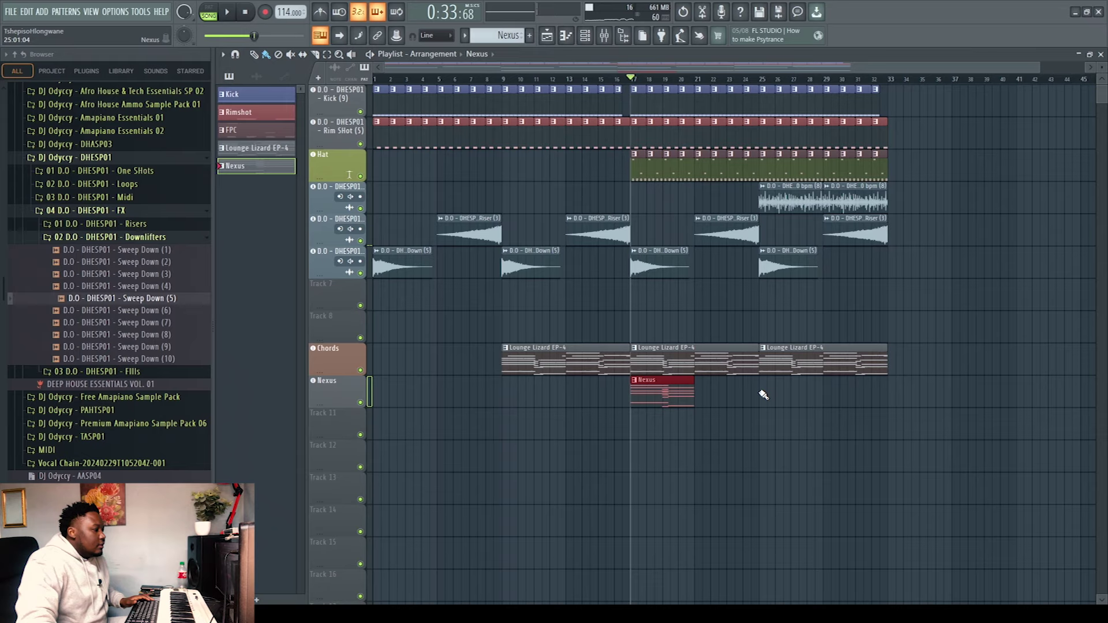
Open the Nexus clip in the piano roll and duplicate its chord notes of bars 1 to 4 into bars 5 to 8.
{"action": "key", "text": "F7"}
{"action": "left_click_drag", "start_coordinate": [578, 81], "coordinate": [80, 83]}
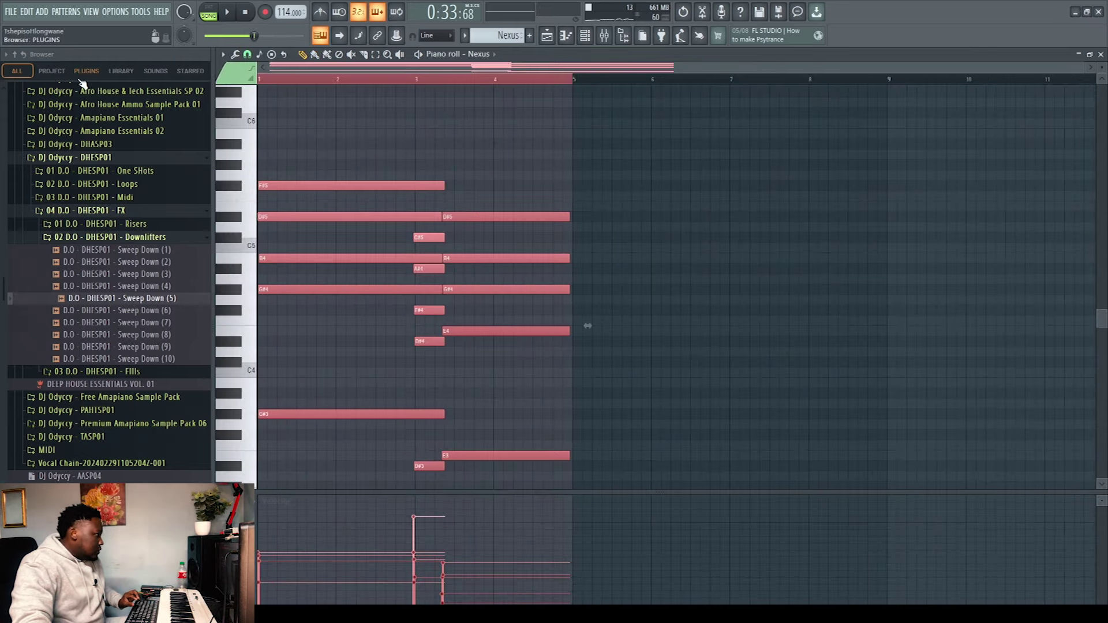
{"action": "key", "text": "ctrl+b"}
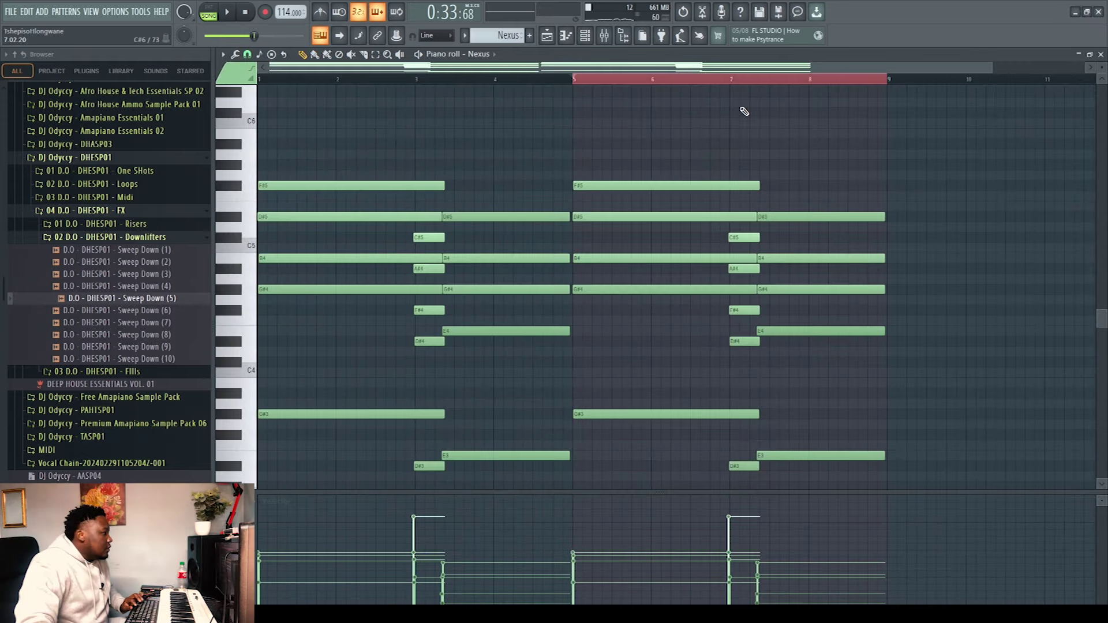
Play back the Nexus chord pattern in the piano roll and check its notes across bars 1 to 8.
{"action": "key", "text": "space"}
{"action": "left_click_drag", "start_coordinate": [992, 67], "coordinate": [881, 67]}
{"action": "scroll", "coordinate": [1063, 260], "scroll_direction": "down", "scroll_amount": 3}
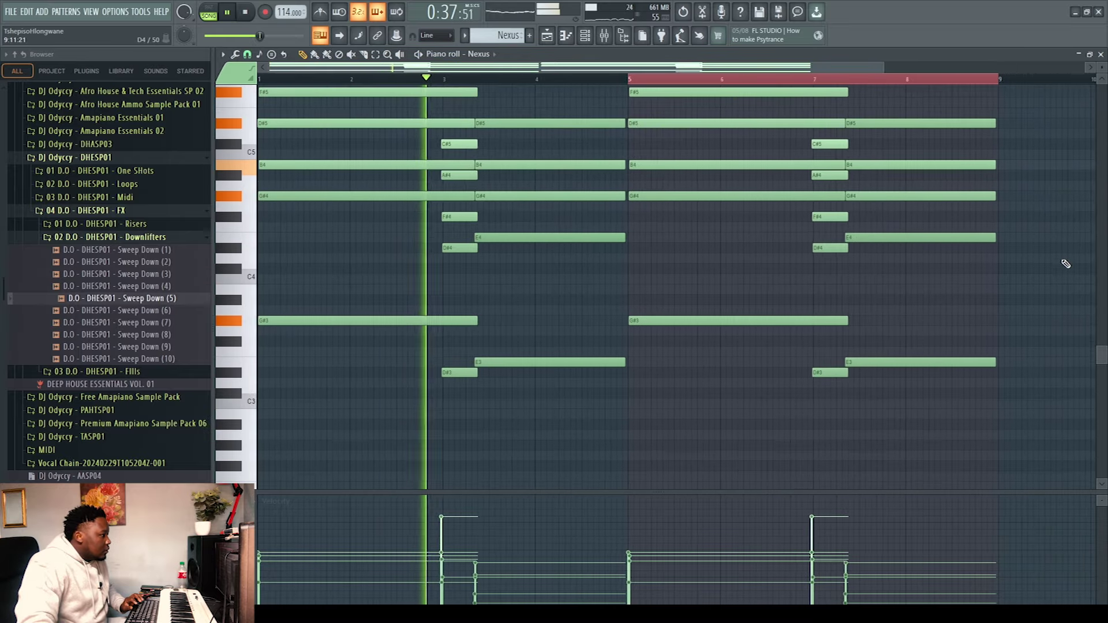
{"action": "scroll", "coordinate": [388, 349], "scroll_direction": "up", "scroll_amount": 1}
Shape the Nexus pad with Fruity Parametric EQ 2, setting the high-pass cutoff to about 123 Hz and adjusting the low-pass cutoff.
{"action": "left_click_drag", "start_coordinate": [397, 408], "coordinate": [385, 112]}
{"action": "left_click_drag", "start_coordinate": [477, 123], "coordinate": [449, 125]}
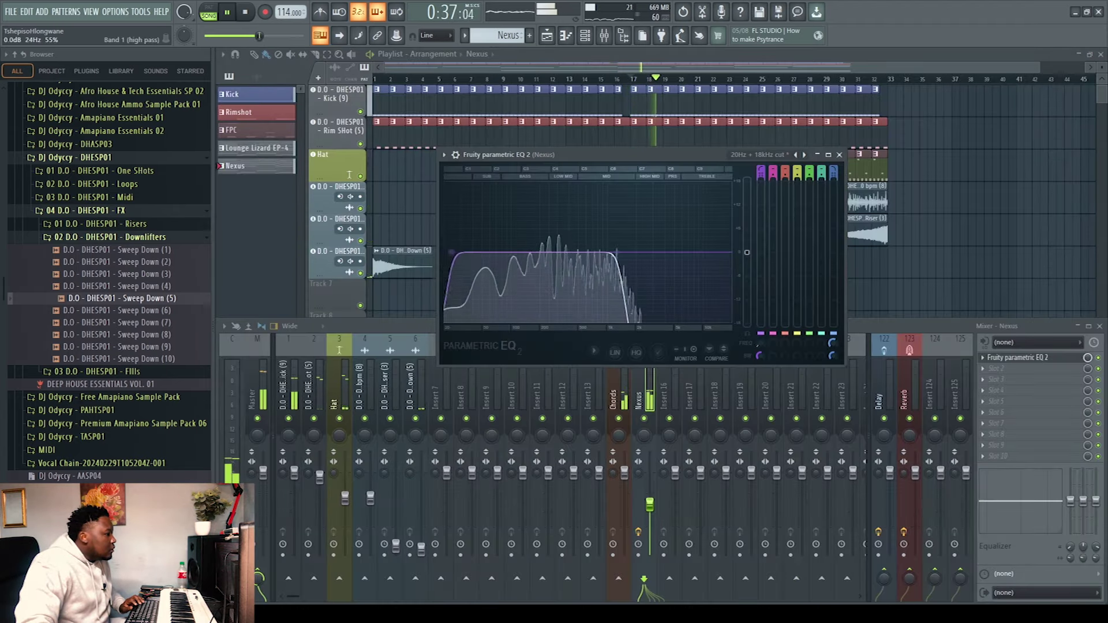
{"action": "left_click_drag", "start_coordinate": [757, 344], "coordinate": [757, 343]}
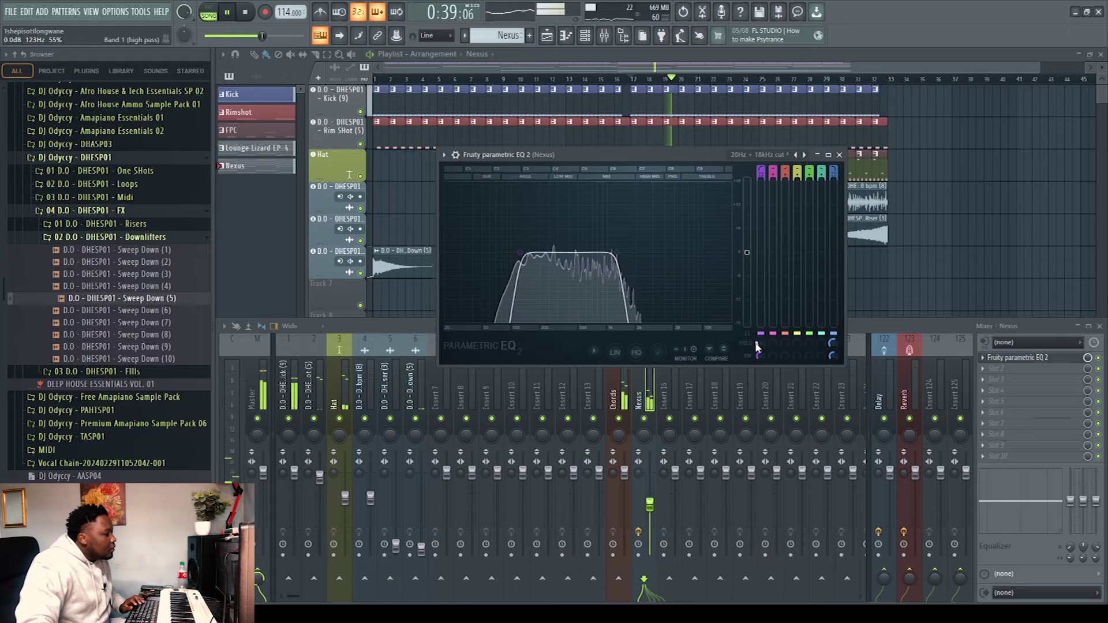
{"action": "left_click_drag", "start_coordinate": [832, 344], "coordinate": [832, 348]}
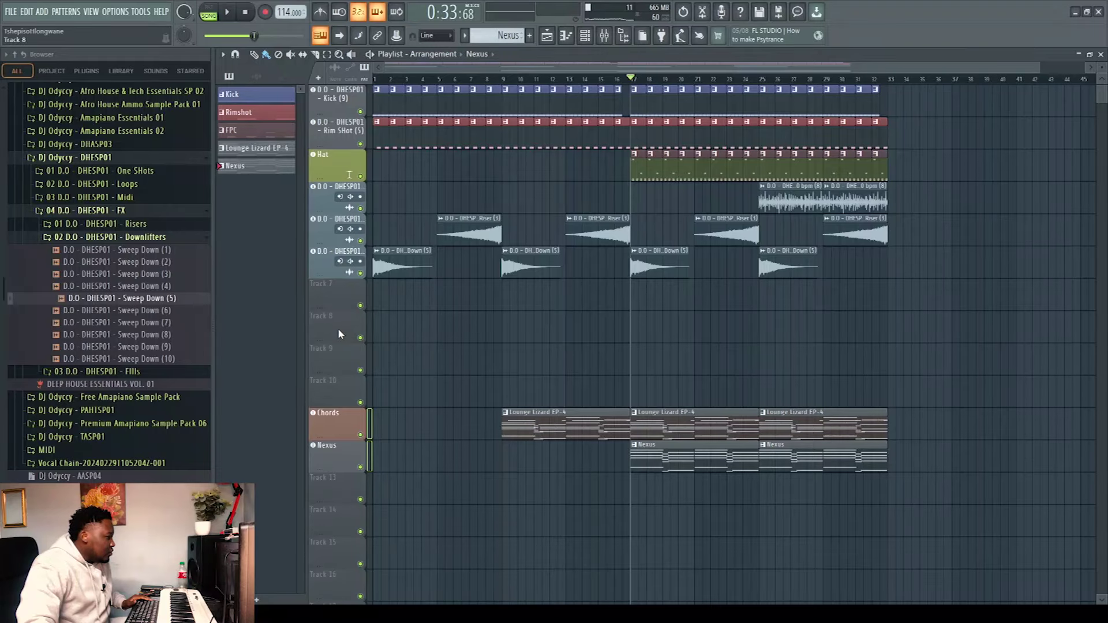
Turn track 8 into a Mini D instrument track and load the Mini Thump preset from the Bass category.
{"action": "right_click", "coordinate": [339, 333]}
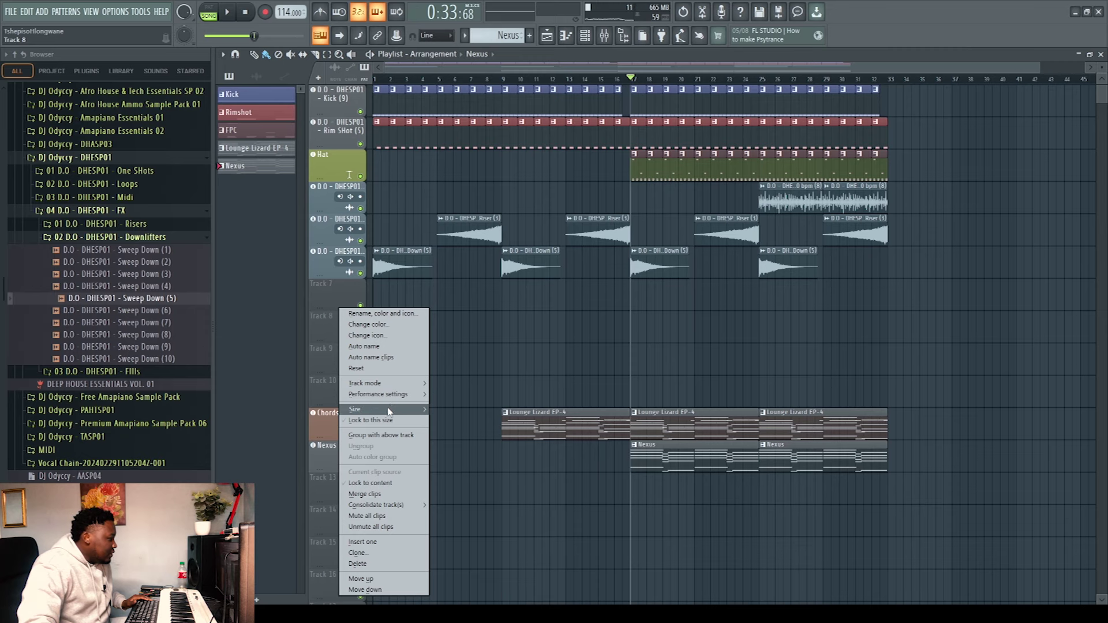
{"action": "mouse_move", "coordinate": [462, 405]}
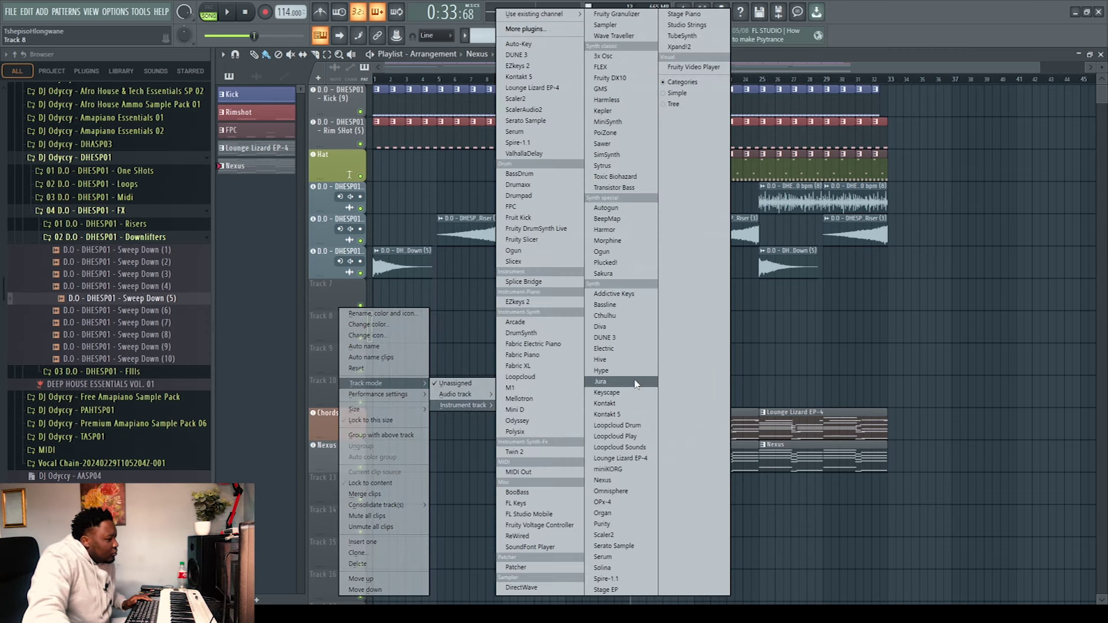
{"action": "left_click", "coordinate": [522, 410]}
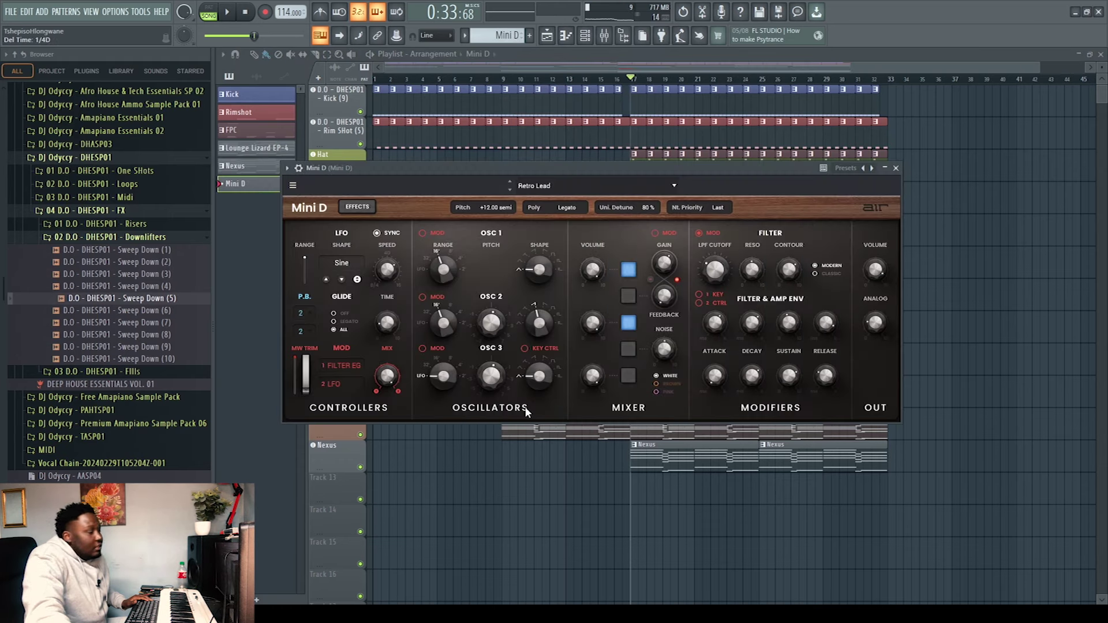
{"action": "left_click", "coordinate": [536, 186]}
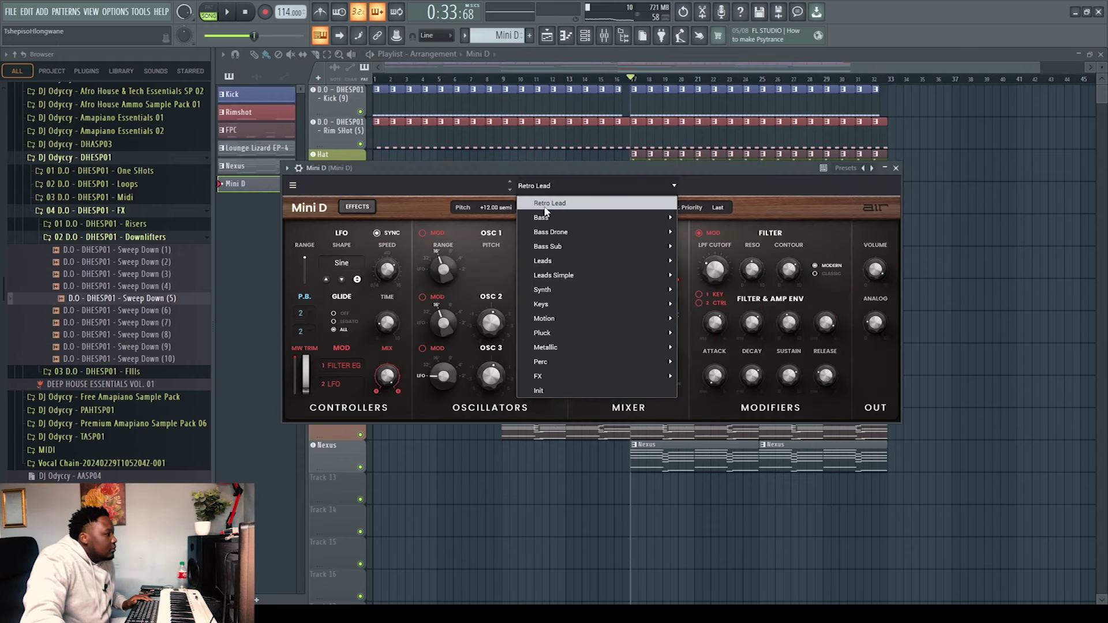
{"action": "mouse_move", "coordinate": [557, 223]}
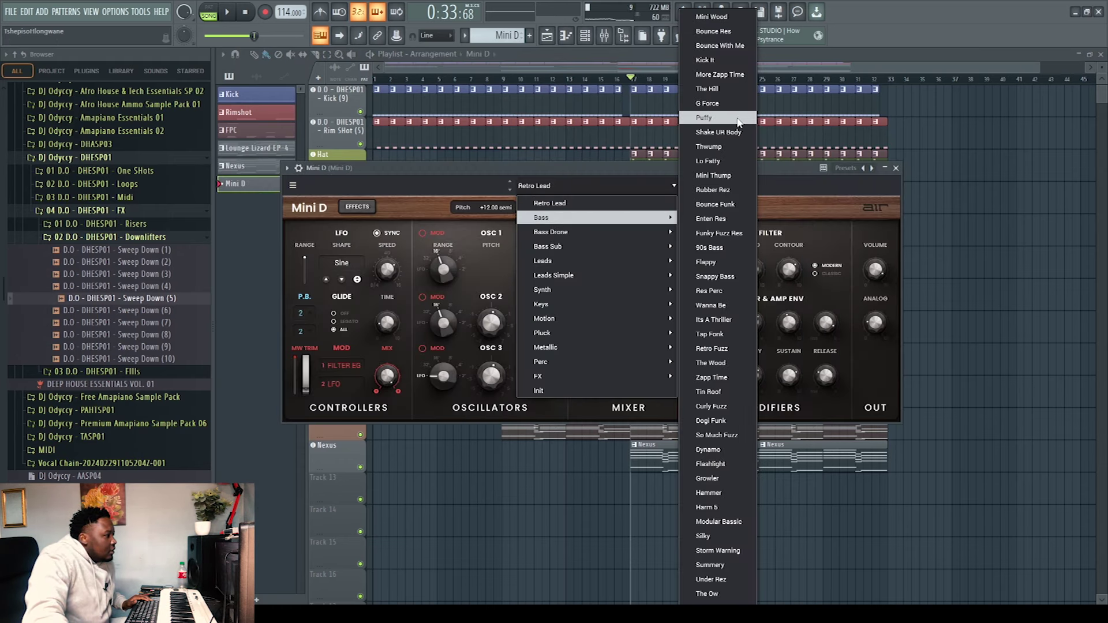
{"action": "left_click", "coordinate": [715, 175]}
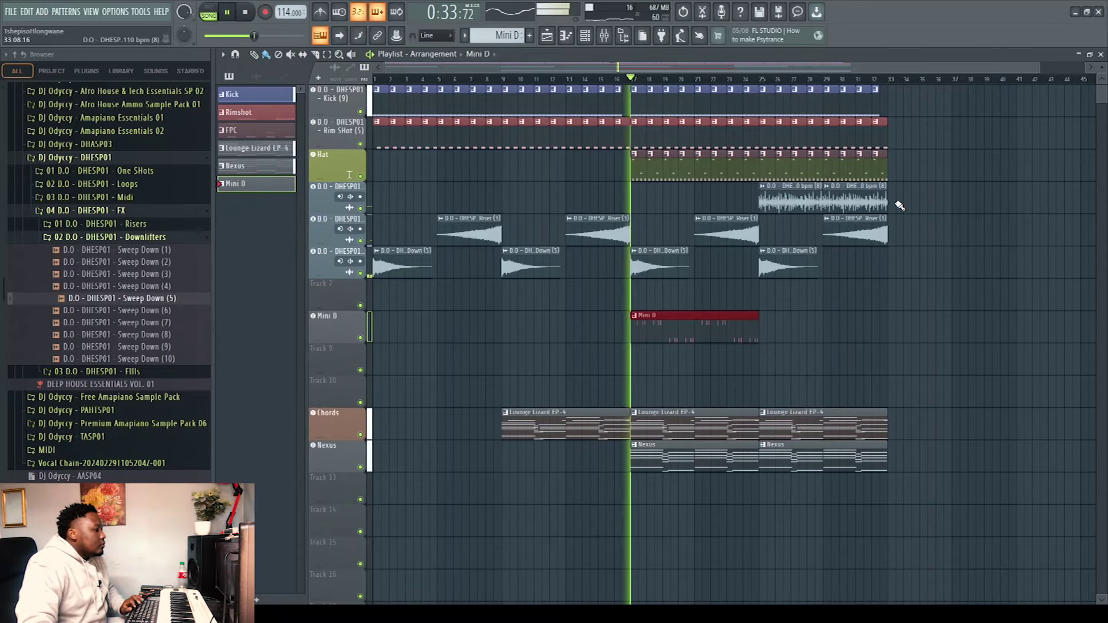
Place a second Mini D clip at bar 25 and play back the bass notes in the piano roll.
{"action": "left_click", "coordinate": [765, 334]}
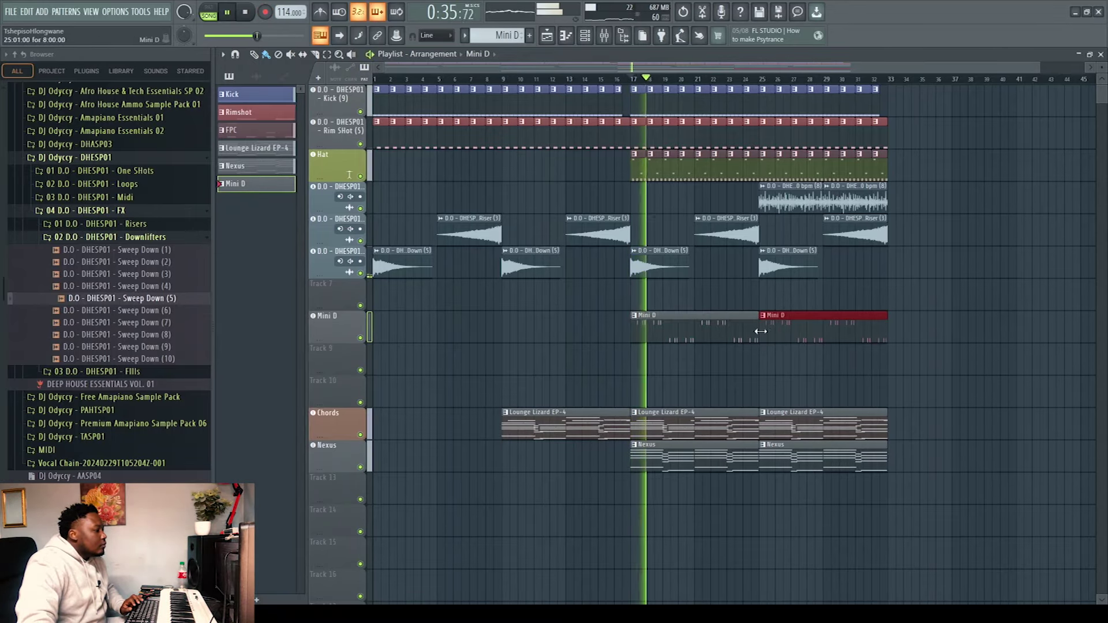
{"action": "double_click", "coordinate": [691, 333]}
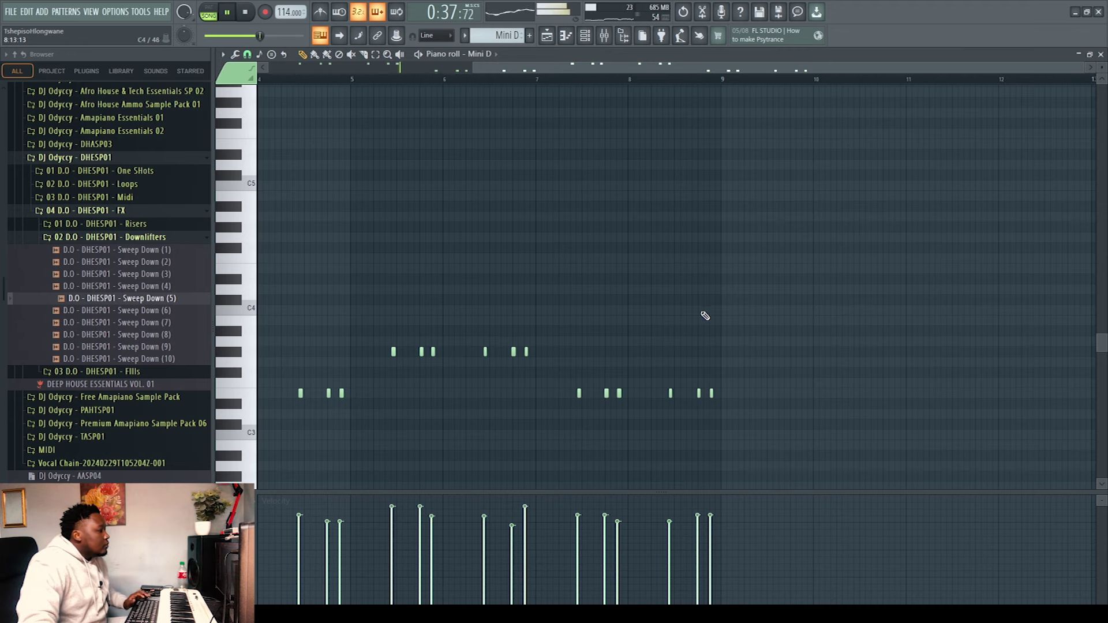
{"action": "key", "text": "space"}
{"action": "left_click_drag", "start_coordinate": [543, 68], "coordinate": [335, 68]}
{"action": "key", "text": "space"}
{"action": "scroll", "coordinate": [844, 235], "scroll_direction": "down", "scroll_amount": 3}
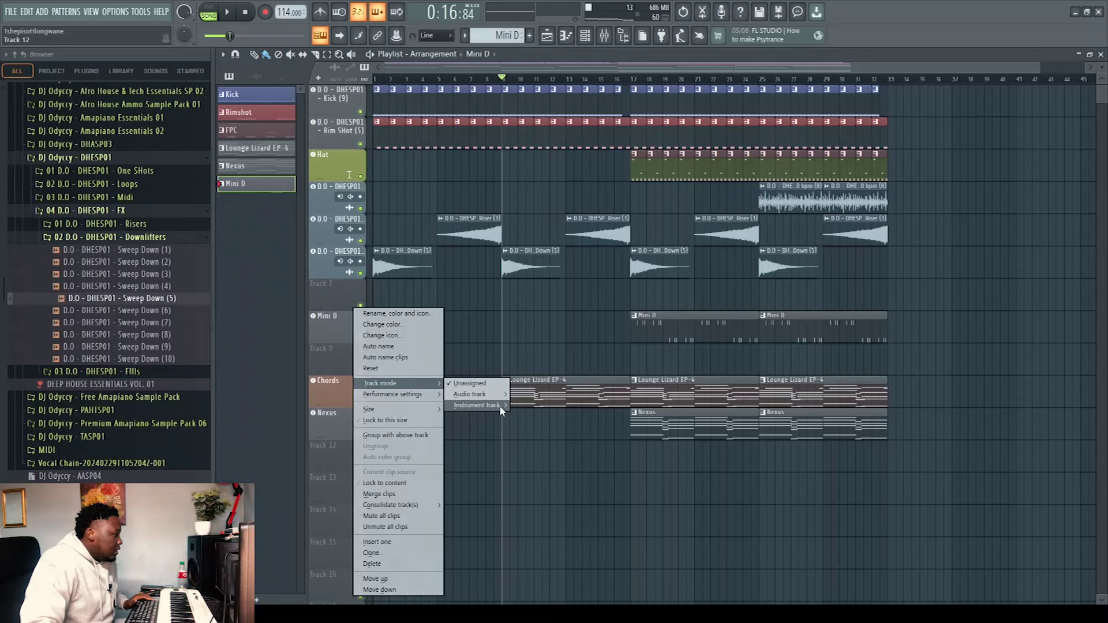
Turn track 12 below Nexus into a Kontakt instrument track and load a solo instrument from the Session Horns Pro library.
{"action": "mouse_move", "coordinate": [500, 406]}
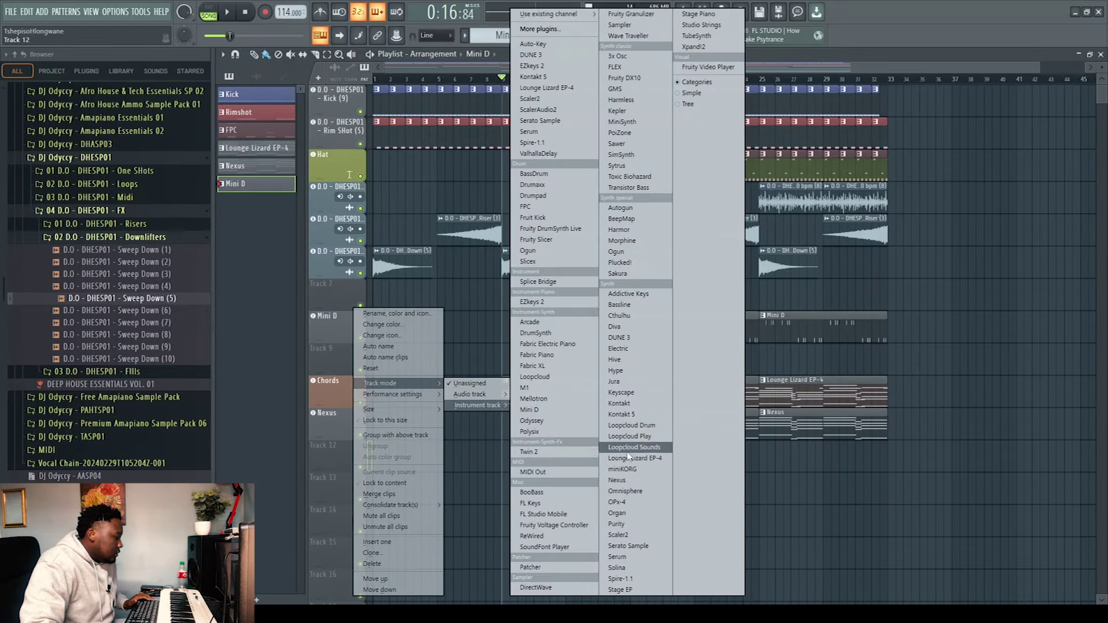
{"action": "left_click", "coordinate": [620, 403]}
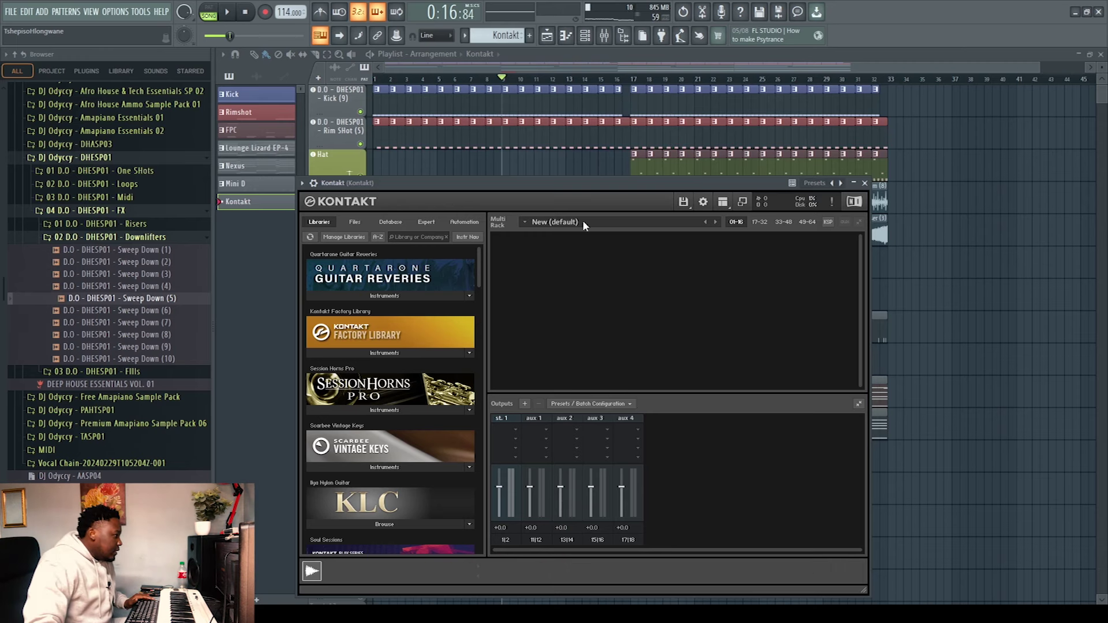
{"action": "left_click_drag", "start_coordinate": [481, 182], "coordinate": [488, 145]}
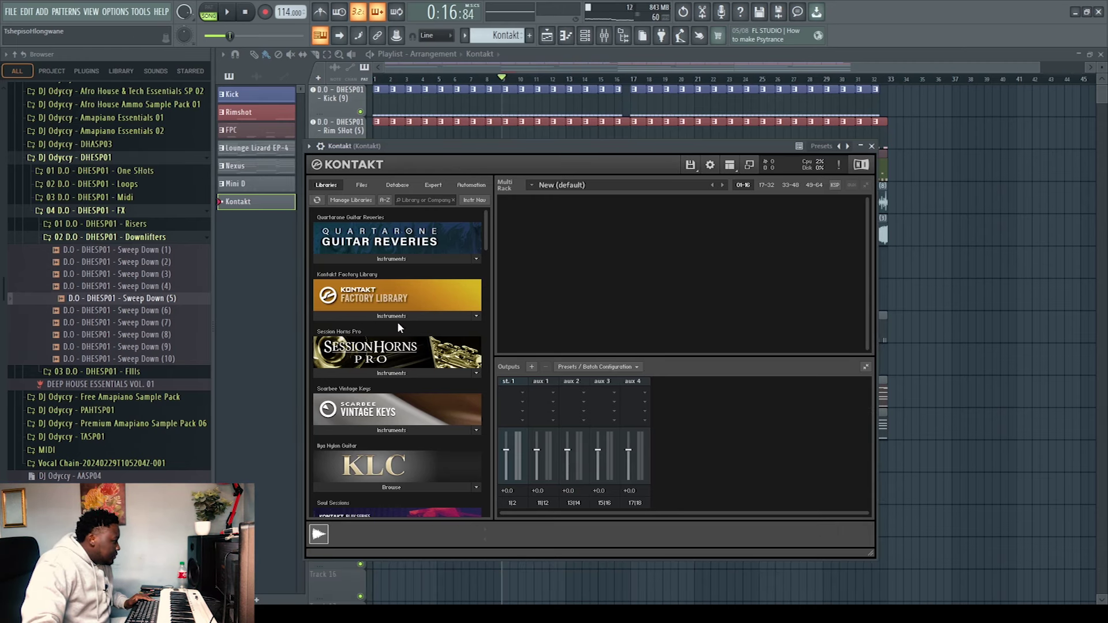
{"action": "left_click", "coordinate": [385, 373]}
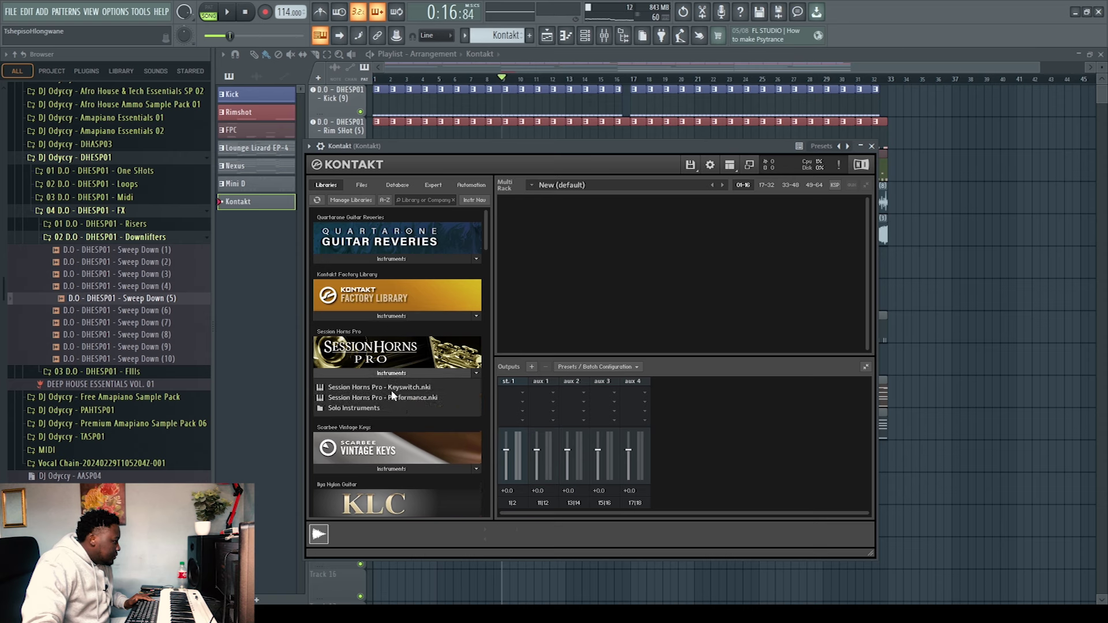
{"action": "left_click", "coordinate": [356, 408]}
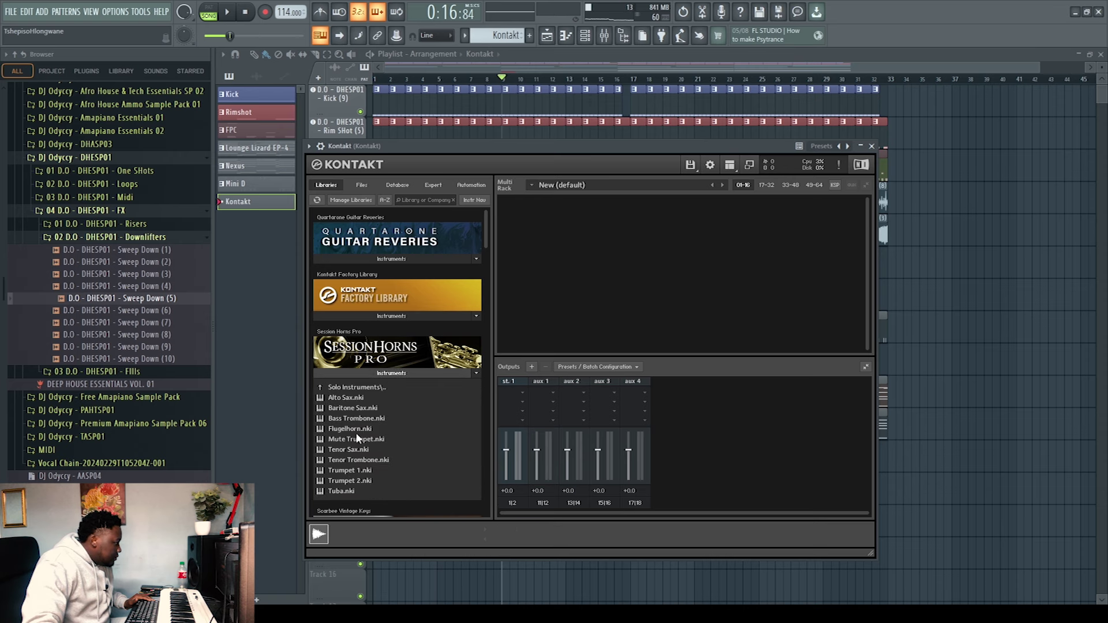
{"action": "left_click_drag", "start_coordinate": [693, 293], "coordinate": [693, 293]}
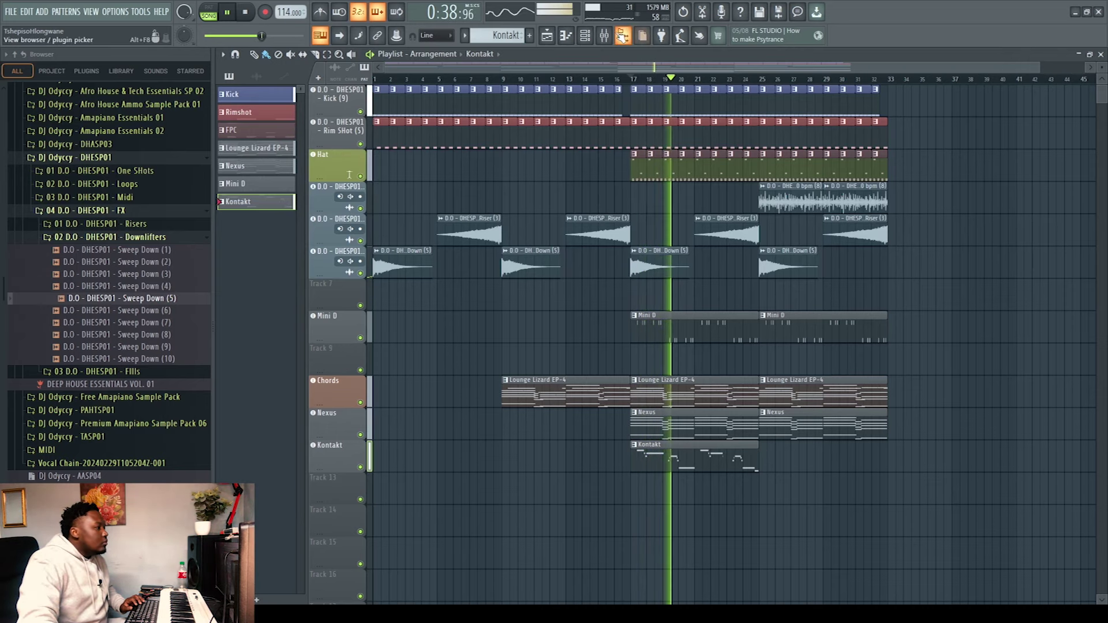
Add Fruity Delay 3 in the fourth effect slot of the Kontakt mixer channel, with its output wet at 31%.
{"action": "left_click", "coordinate": [606, 36]}
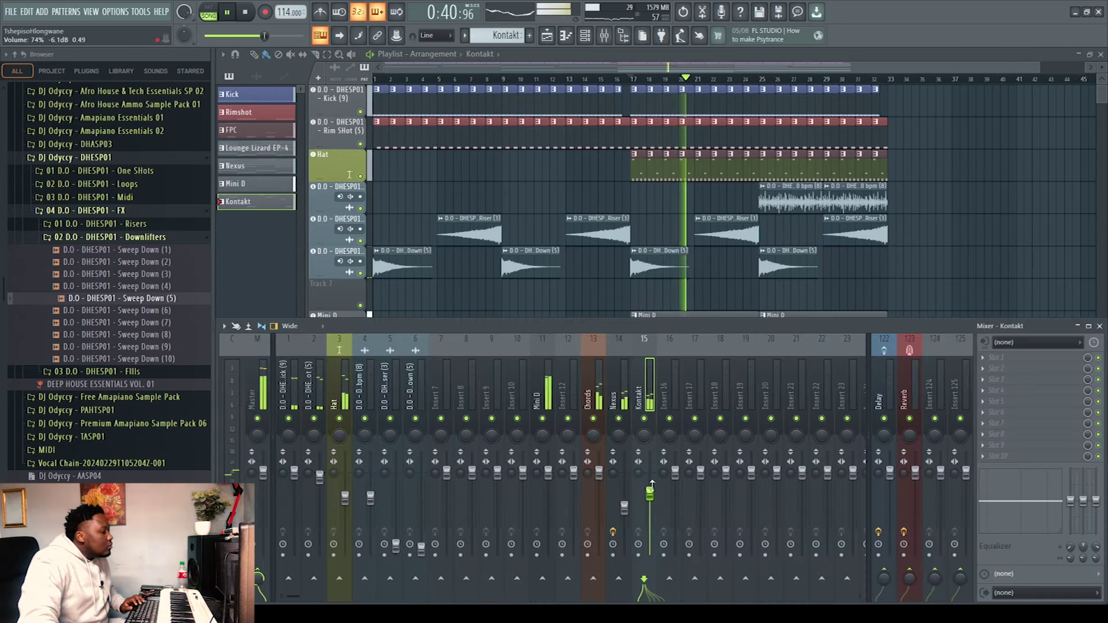
{"action": "left_click", "coordinate": [991, 362]}
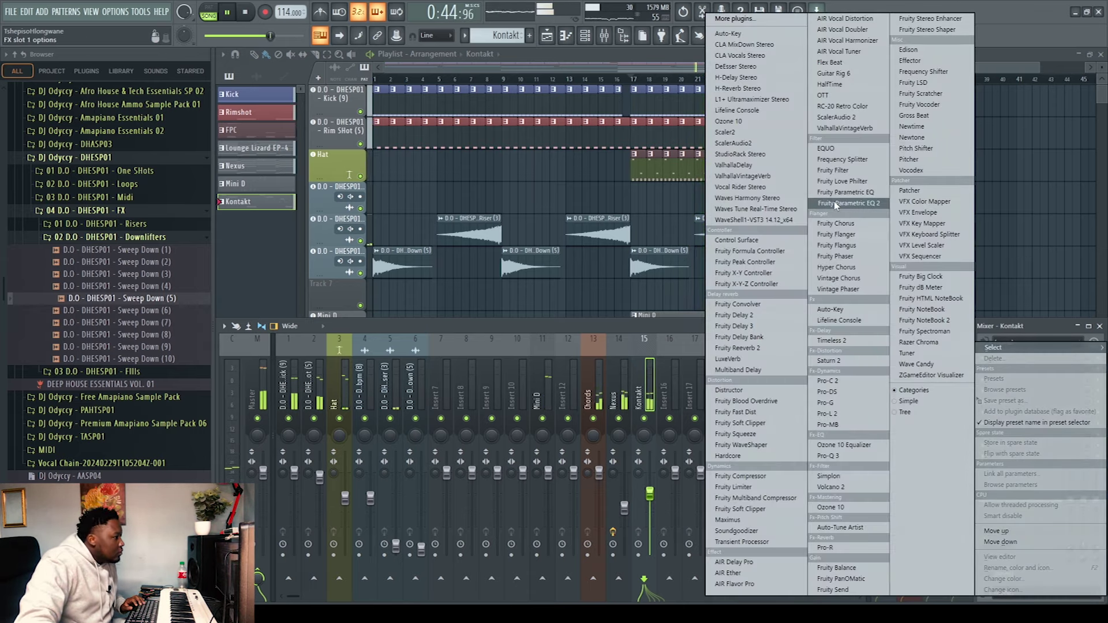
{"action": "left_click", "coordinate": [745, 327]}
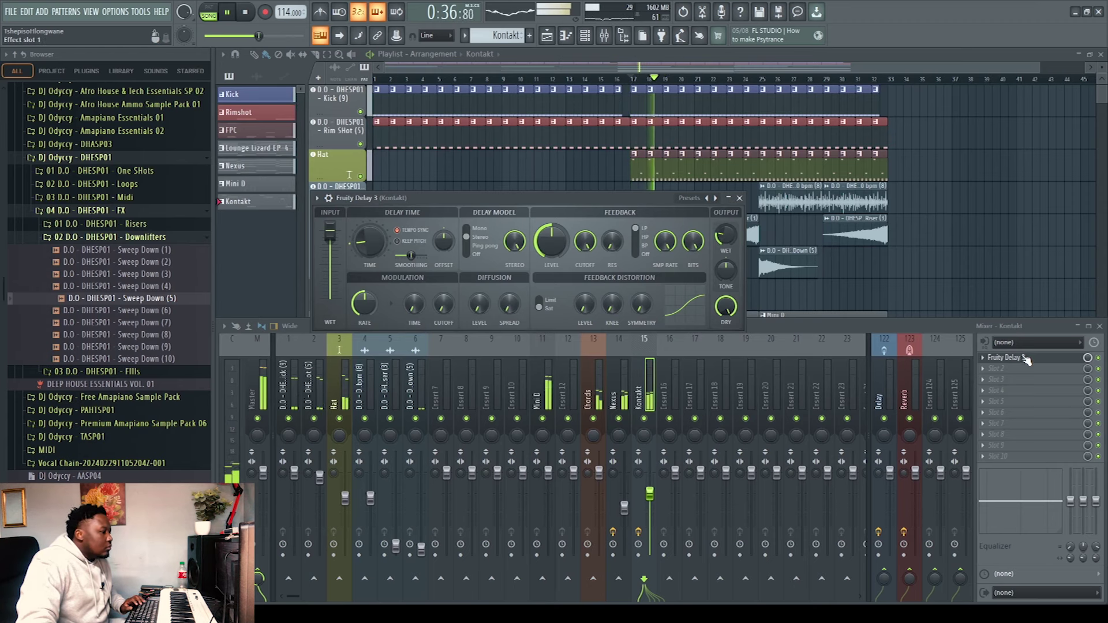
{"action": "left_click_drag", "start_coordinate": [1027, 374], "coordinate": [1027, 396]}
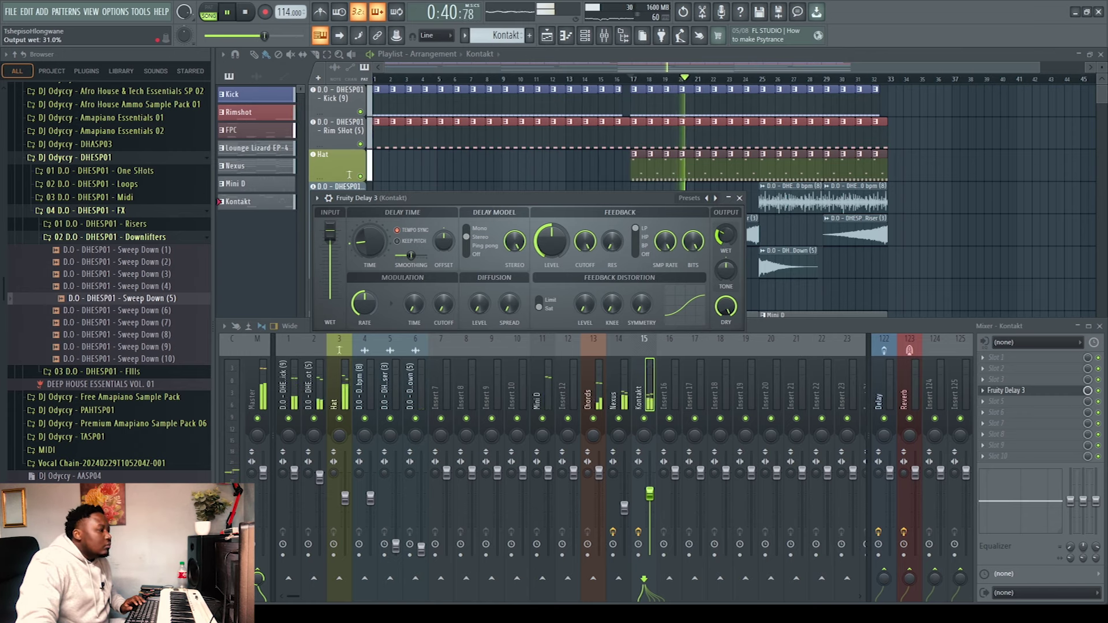
{"action": "left_click", "coordinate": [739, 199]}
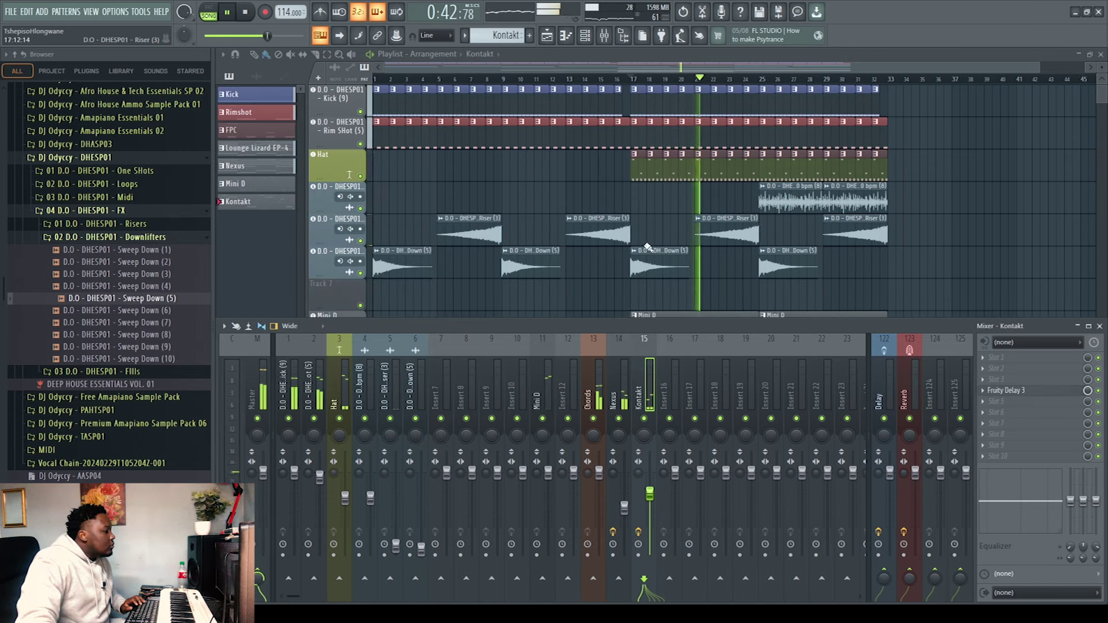
{"action": "key", "text": "F9"}
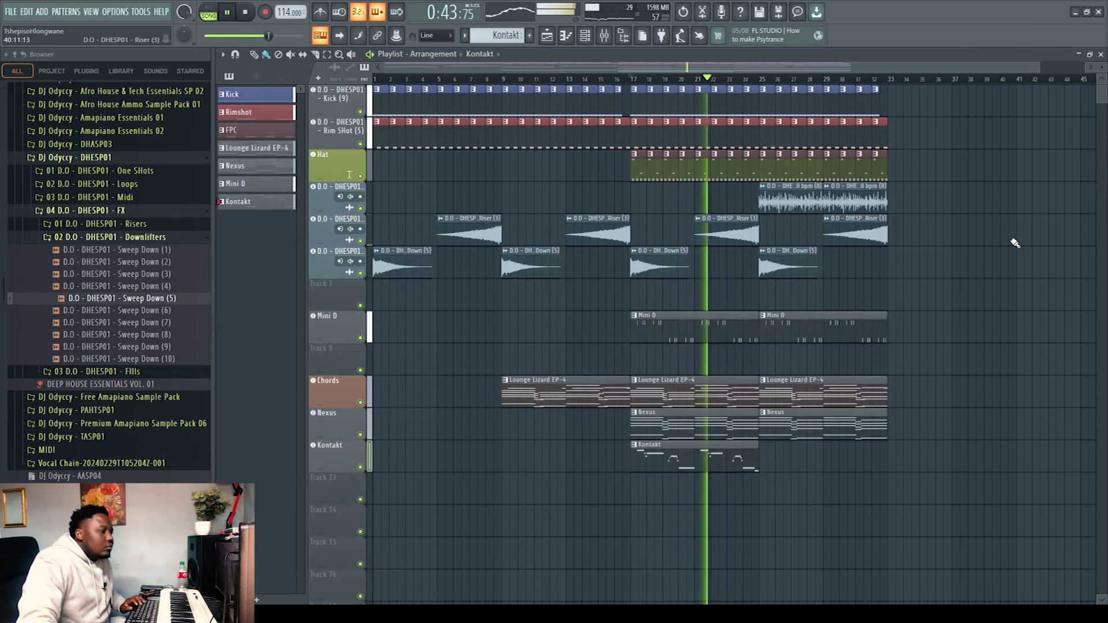
Open the Kontakt clip in the piano roll and play back its melody notes over all eight bars.
{"action": "double_click", "coordinate": [729, 456]}
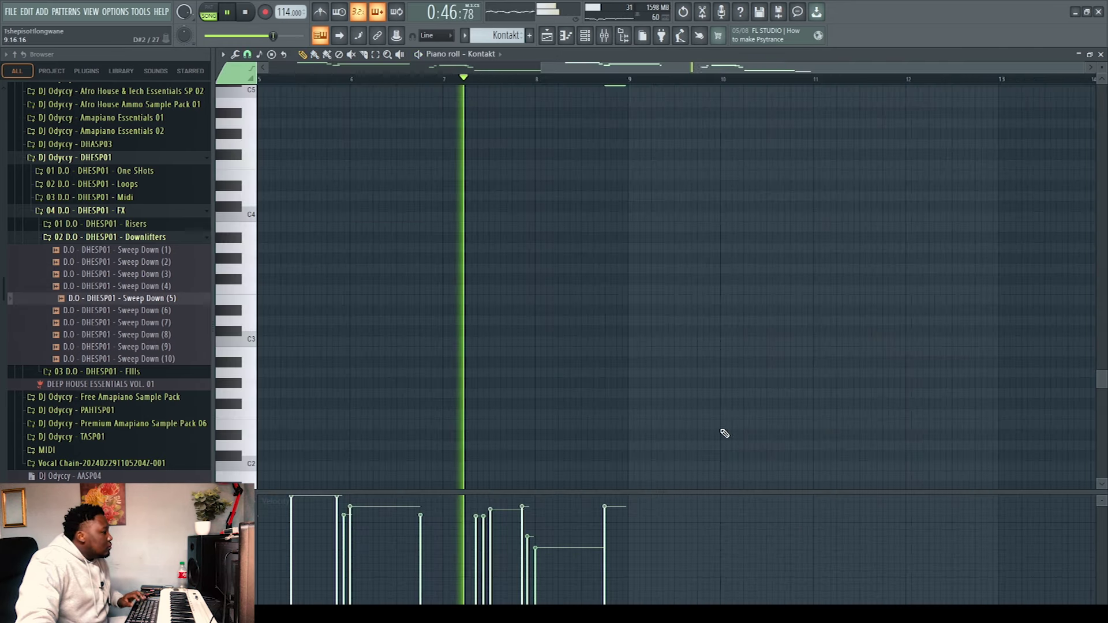
{"action": "scroll", "coordinate": [668, 339], "scroll_direction": "up", "scroll_amount": 3}
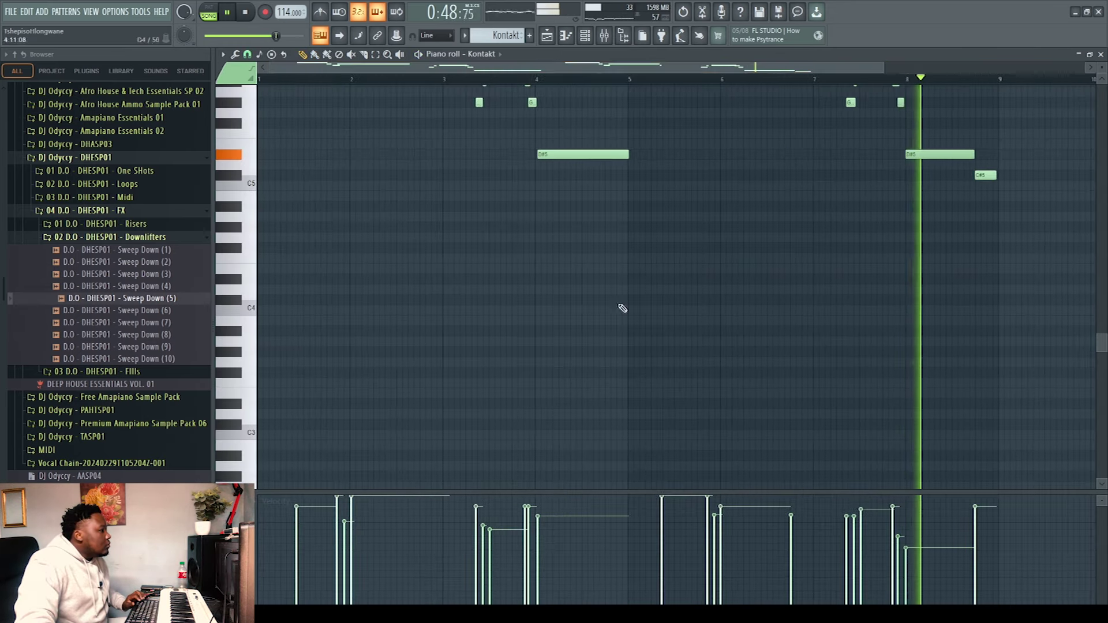
{"action": "key", "text": "space"}
{"action": "key", "text": "space"}
{"action": "scroll", "coordinate": [758, 391], "scroll_direction": "up", "scroll_amount": 2}
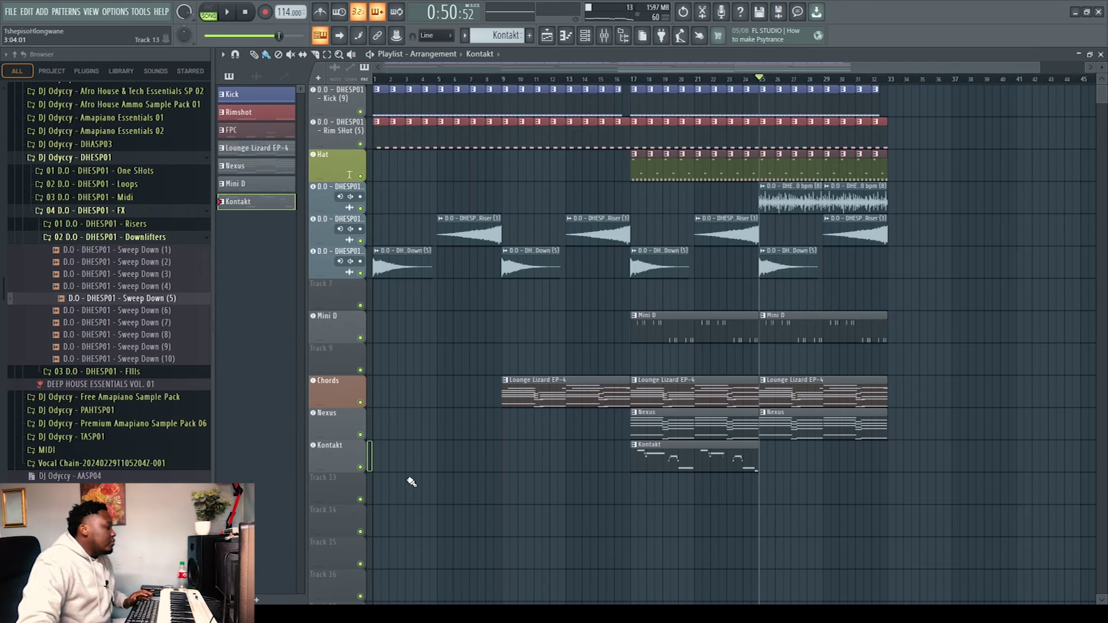
Turn track 13 below Kontakt into a second Nexus instrument track and load the PL UK Pikes 2 preset from the Plucked category.
{"action": "right_click", "coordinate": [349, 490]}
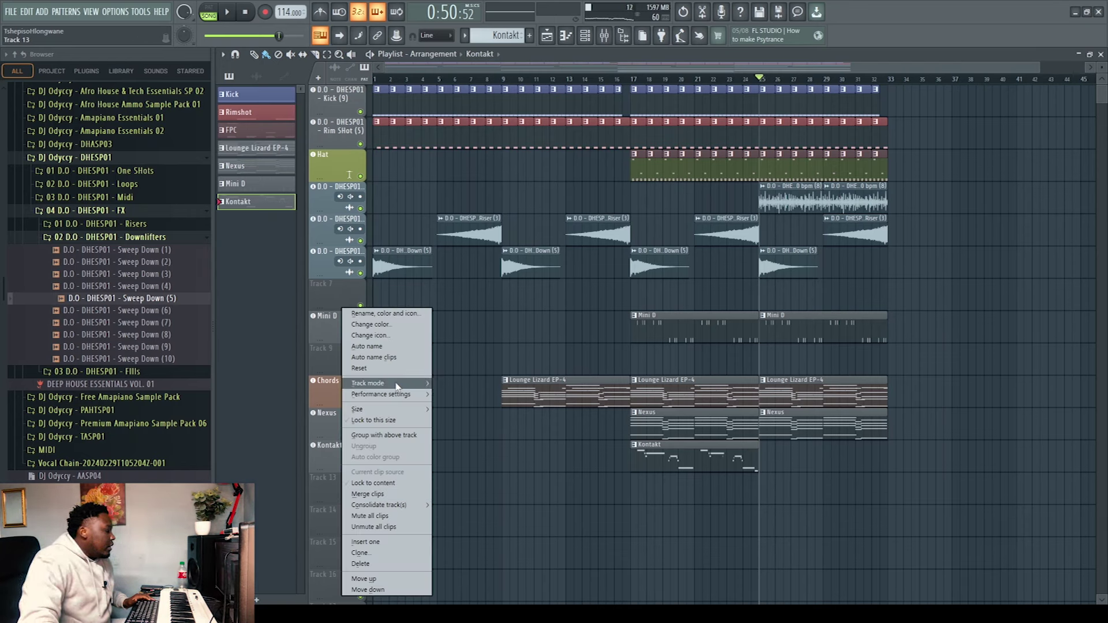
{"action": "mouse_move", "coordinate": [392, 386]}
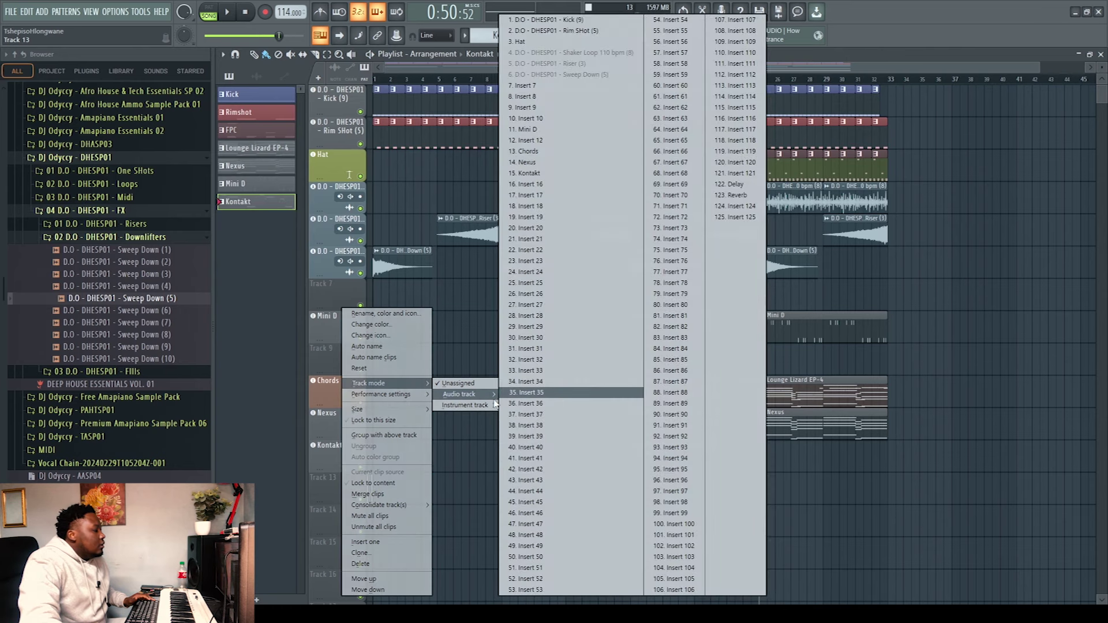
{"action": "mouse_move", "coordinate": [465, 405]}
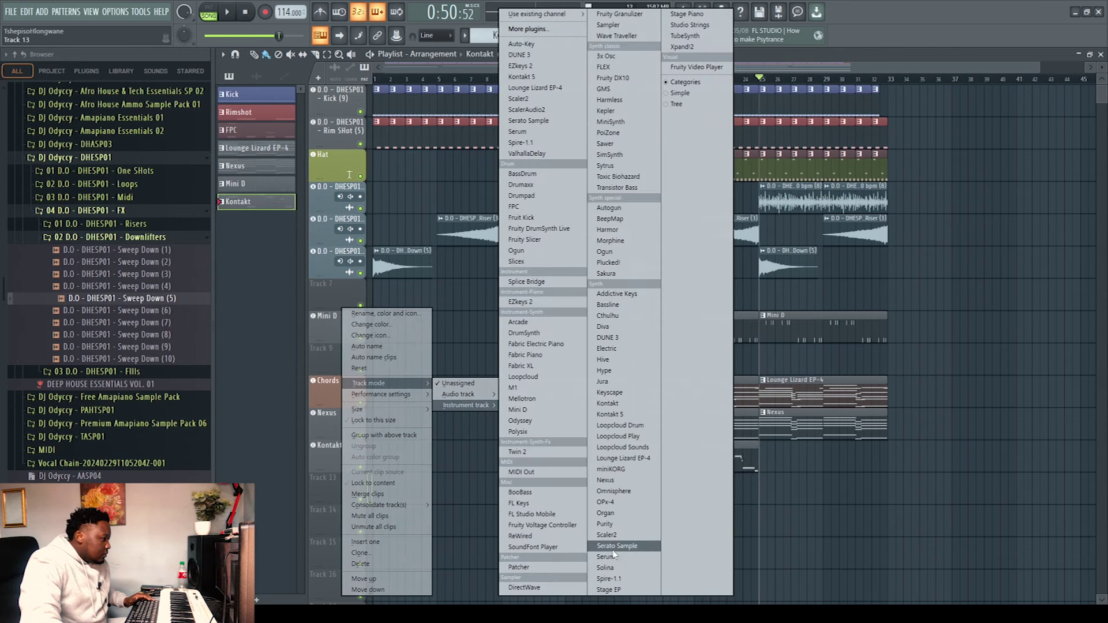
{"action": "left_click", "coordinate": [606, 481]}
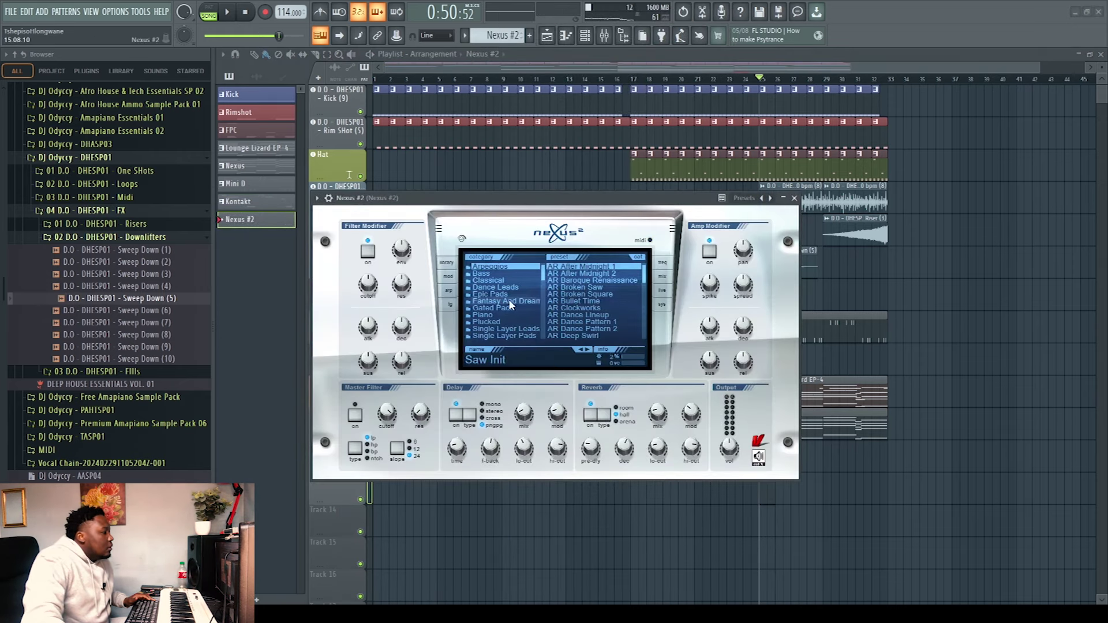
{"action": "left_click", "coordinate": [497, 321]}
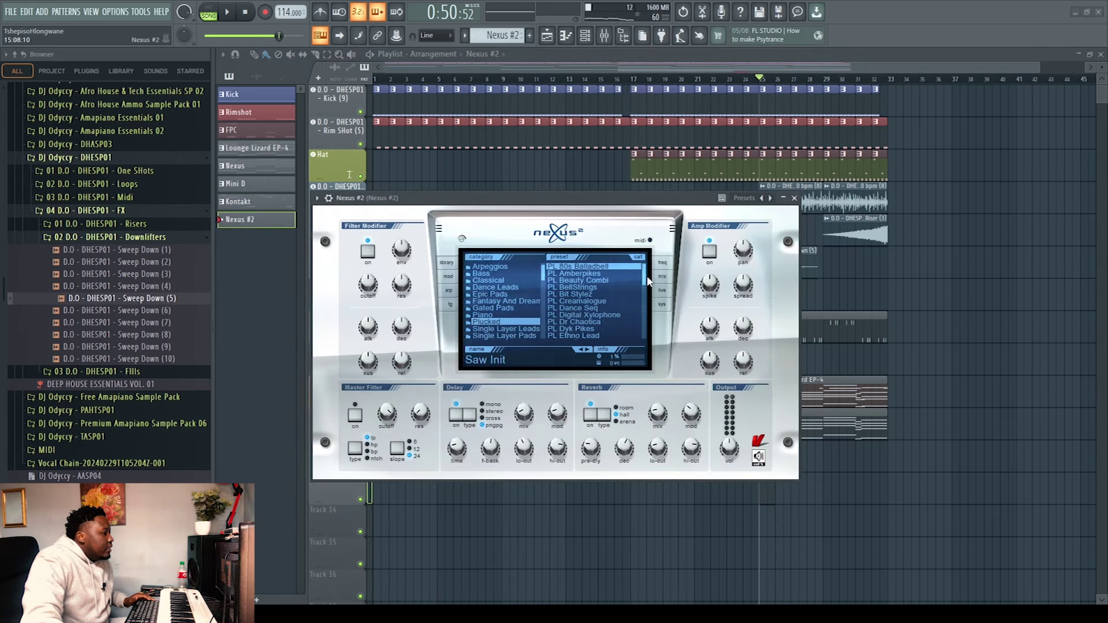
{"action": "left_click_drag", "start_coordinate": [647, 281], "coordinate": [645, 344]}
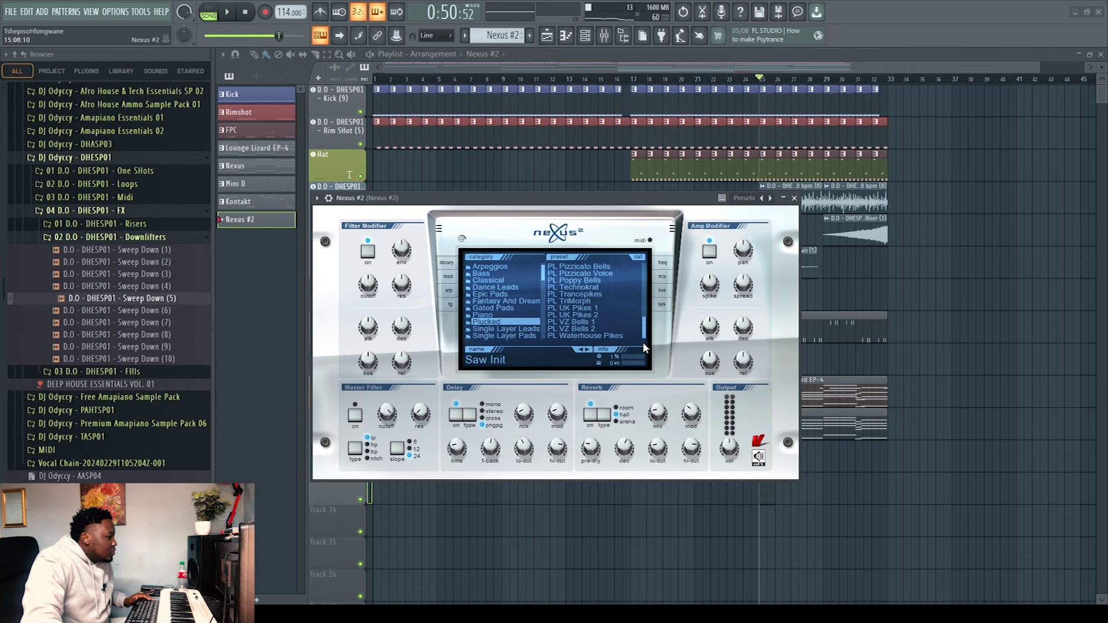
{"action": "left_click", "coordinate": [585, 315]}
{"action": "left_click", "coordinate": [795, 199]}
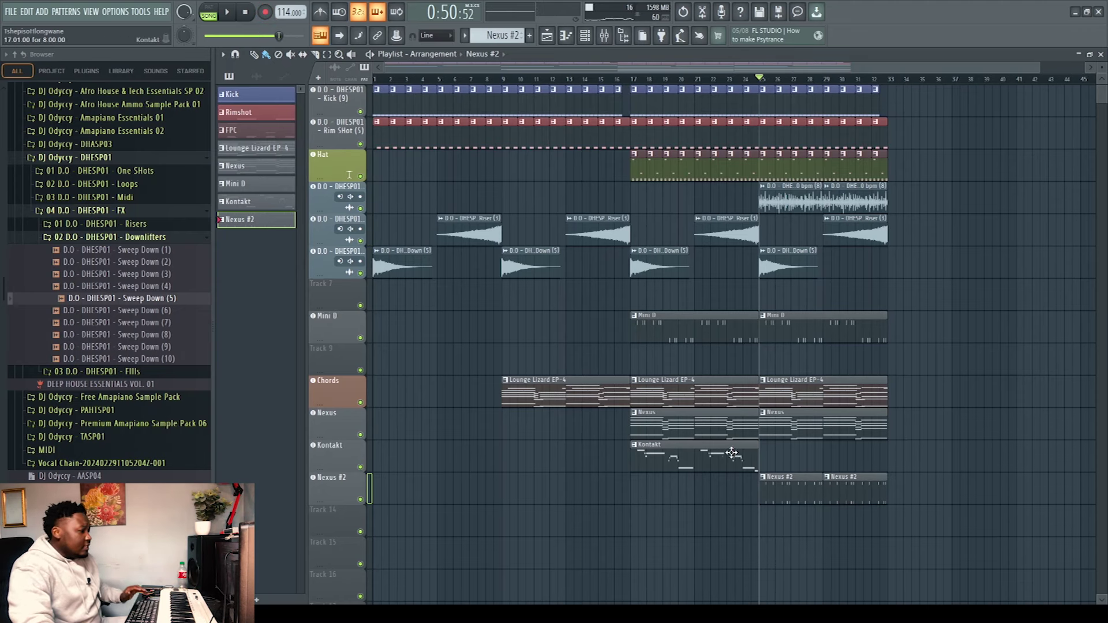
Open the first Nexus #2 clip in the piano roll and play back its four-bar pluck pattern.
{"action": "double_click", "coordinate": [794, 477]}
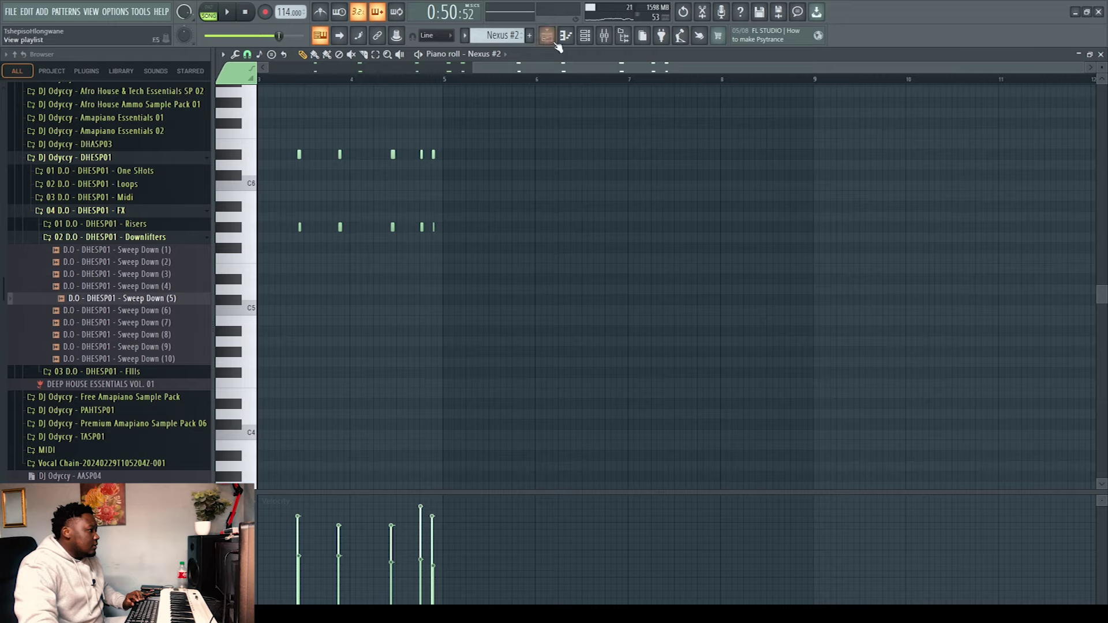
{"action": "key", "text": "space"}
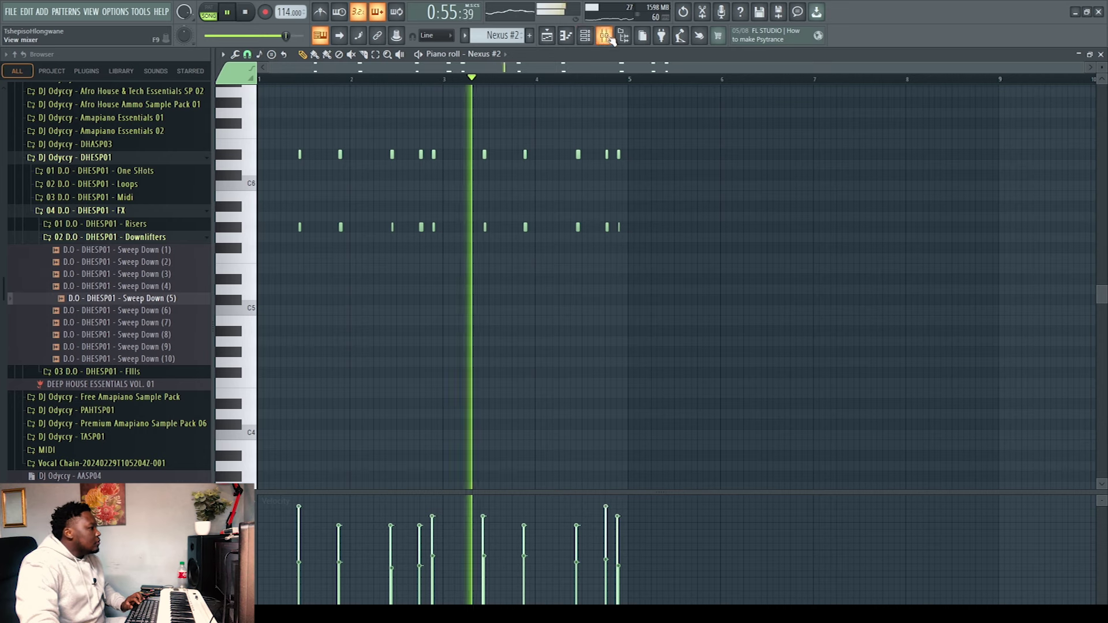
Move the Nexus #2 mixer channel from insert 7 to insert 15, directly after Kontakt.
{"action": "key", "text": "F9"}
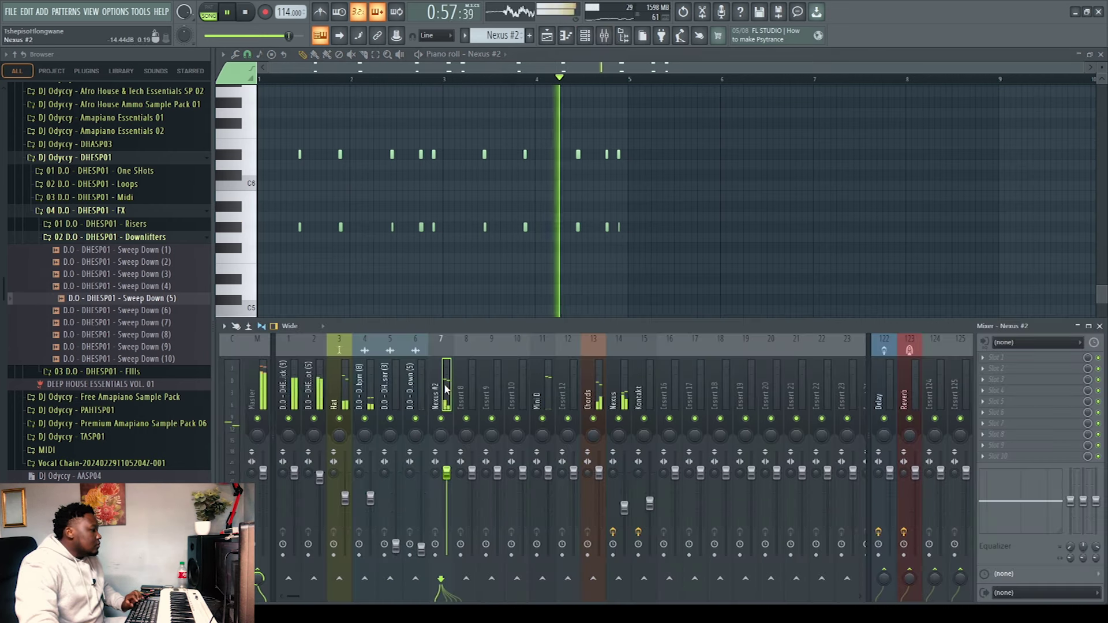
{"action": "key", "text": "alt+Right"}
{"action": "key", "text": "alt+Right"}
{"action": "key", "text": "alt+Right"}
{"action": "key", "text": "alt+Right"}
{"action": "key", "text": "alt+Right"}
{"action": "key", "text": "alt+Right"}
{"action": "key", "text": "alt+Right"}
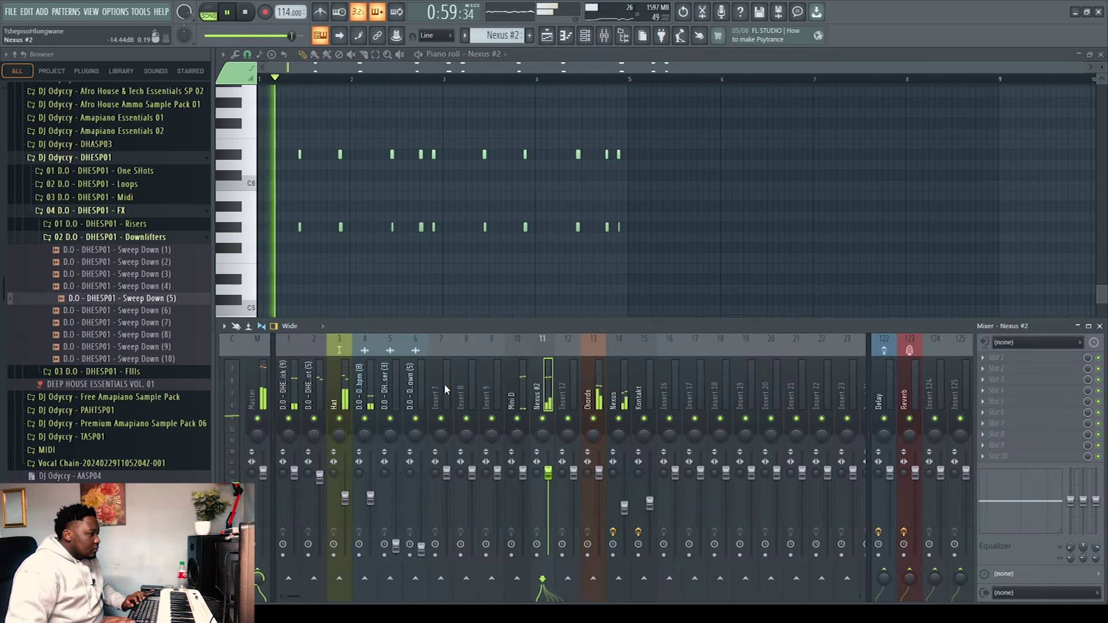
{"action": "key", "text": "alt+Right"}
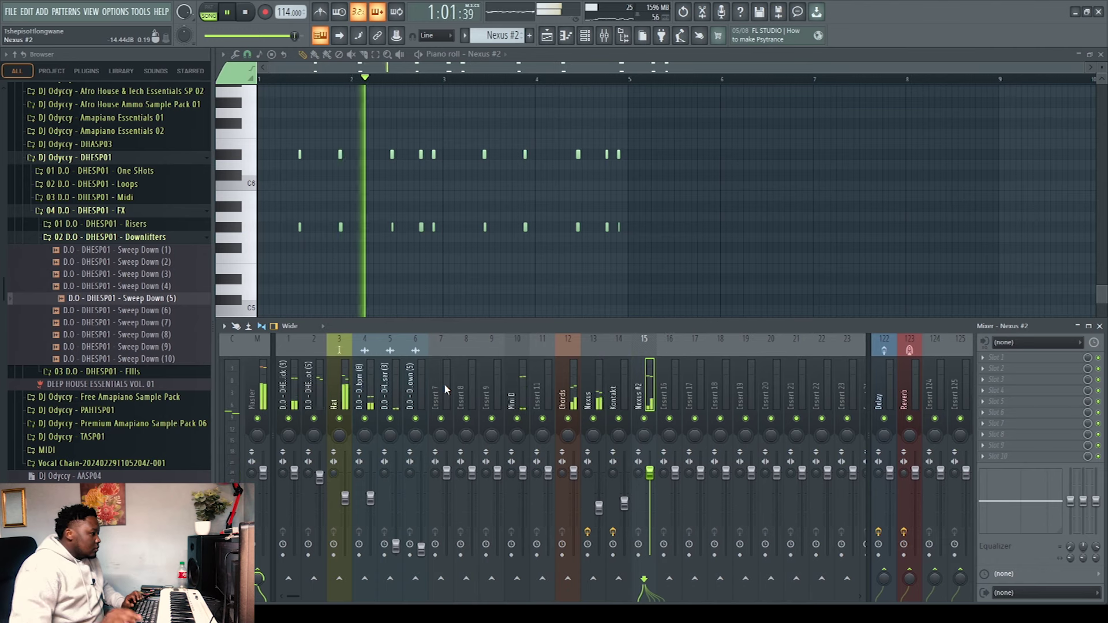
Move the Mini D mixer channel to insert 13 and the Chords, Nexus, Kontakt and Nexus #2 channels to inserts 15 to 18.
{"action": "left_click", "coordinate": [524, 378]}
{"action": "left_click_drag", "start_coordinate": [569, 395], "coordinate": [634, 394]}
{"action": "key", "text": "alt+Right"}
{"action": "key", "text": "alt+Right"}
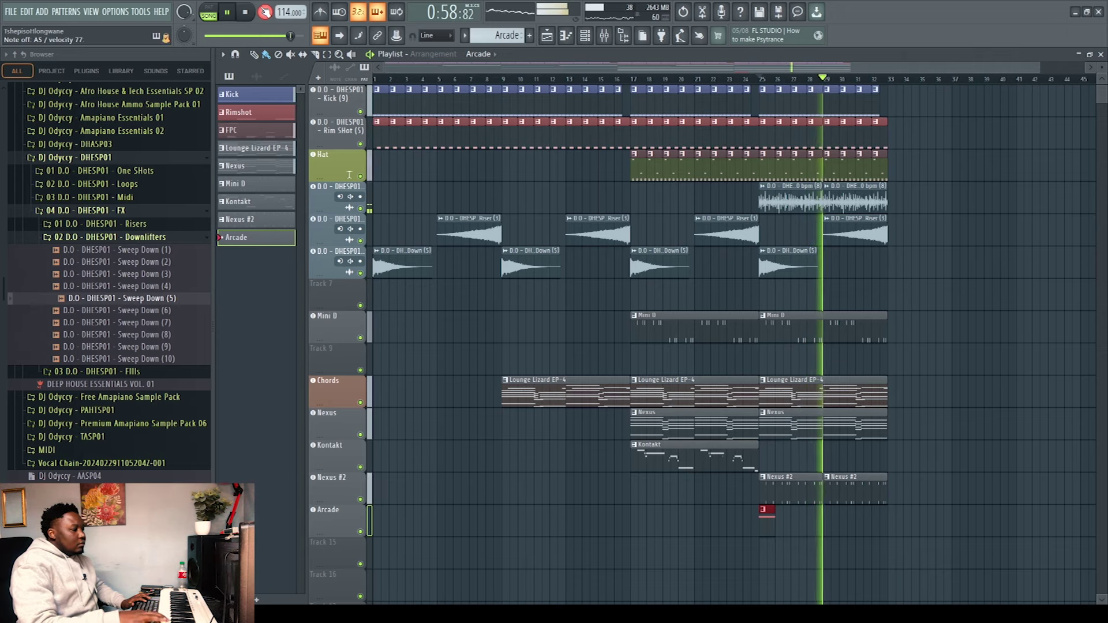
Stop recording the Arcade clip and lengthen its B5 note to mid-bar 2 and its A5 note to the end of bar 4.
{"action": "key", "text": "space"}
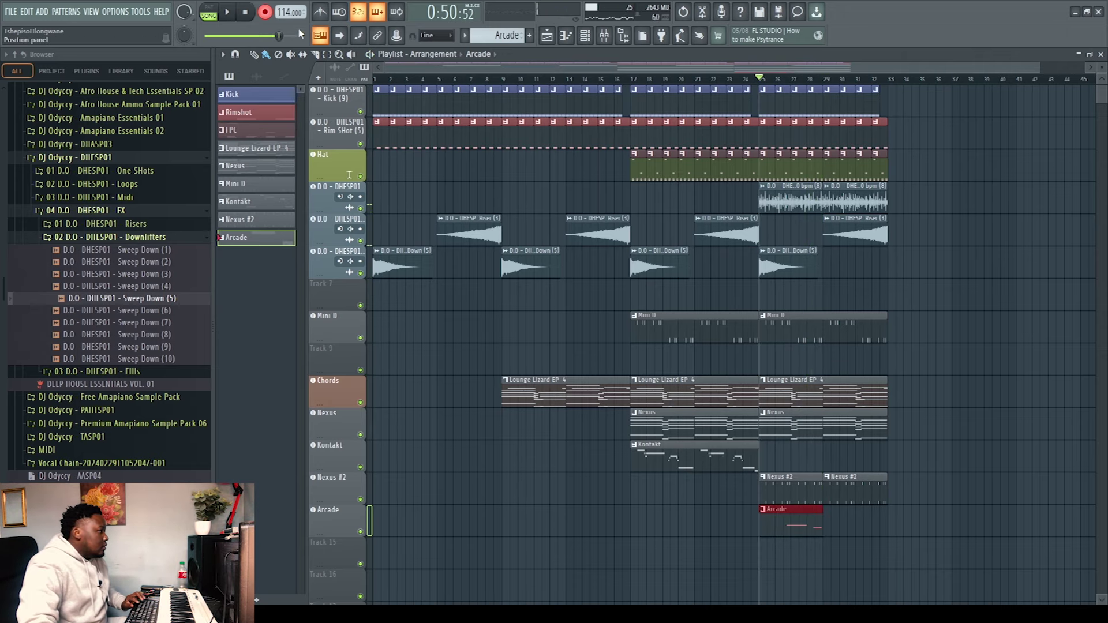
{"action": "double_click", "coordinate": [786, 514]}
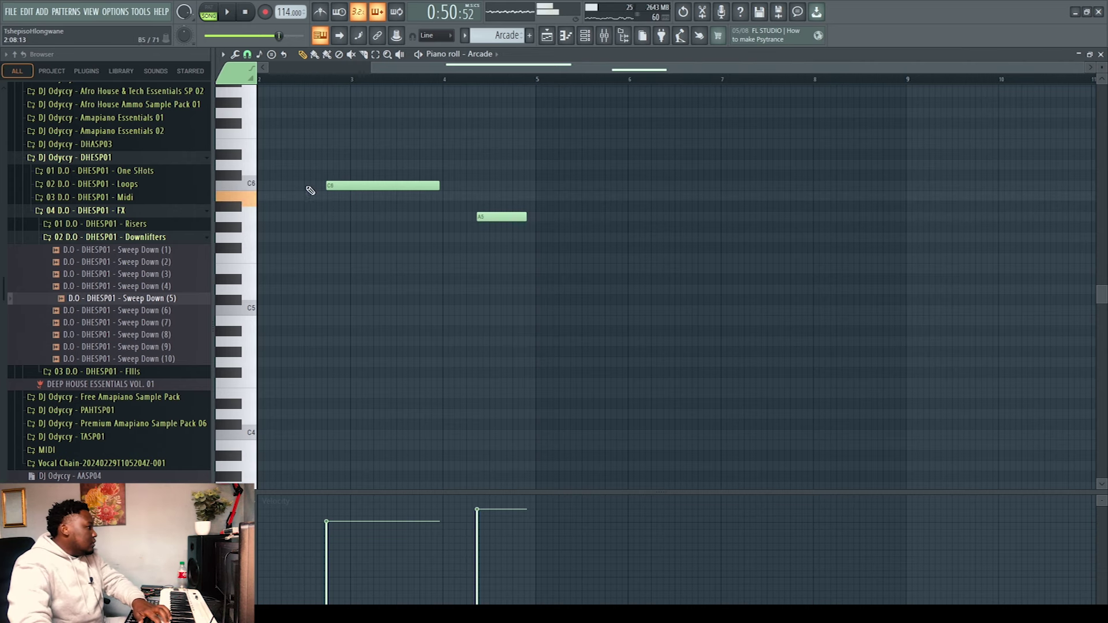
{"action": "left_click_drag", "start_coordinate": [414, 69], "coordinate": [310, 70]}
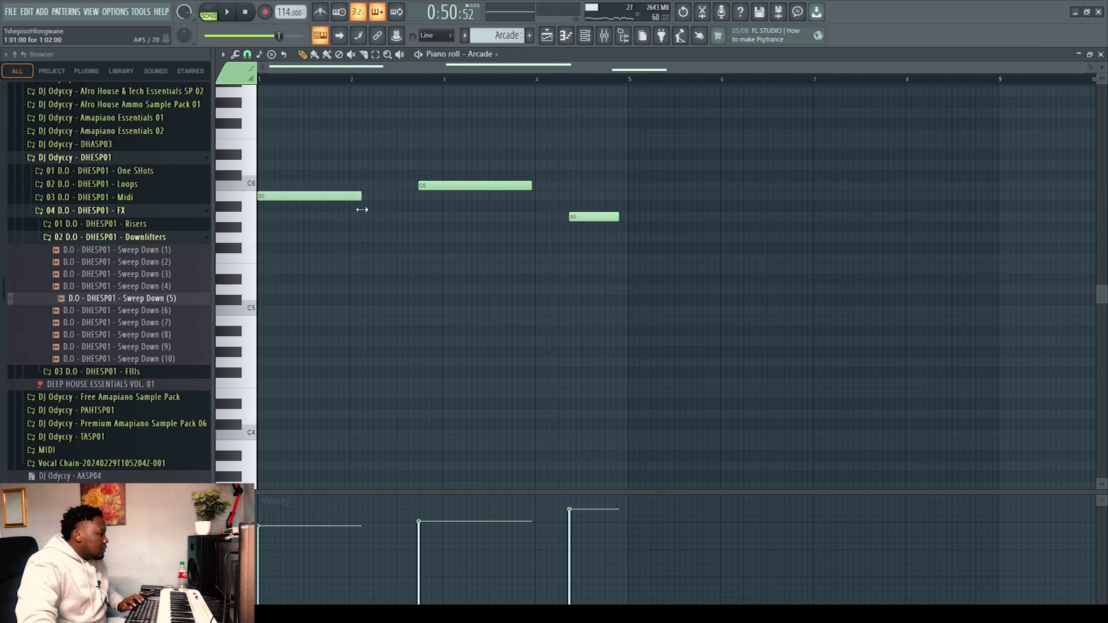
{"action": "key", "text": "space"}
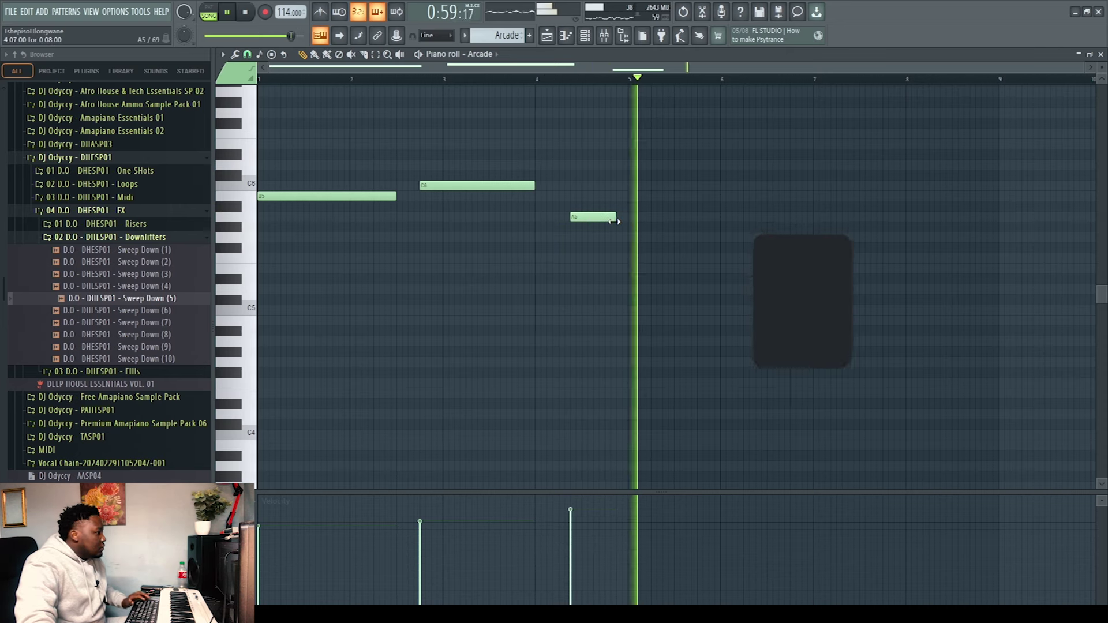
{"action": "left_click_drag", "start_coordinate": [614, 218], "coordinate": [624, 218]}
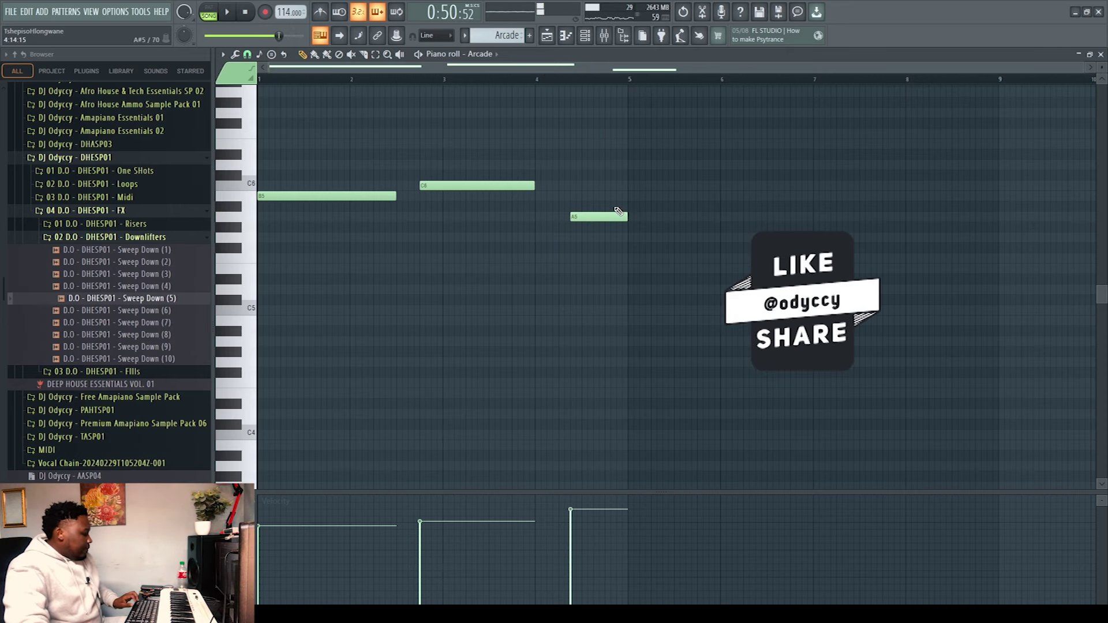
Duplicate the three Arcade notes into bars 5 to 8 and return to the playlist.
{"action": "key", "text": "ctrl+b"}
{"action": "left_click", "coordinate": [632, 310], "text": "ctrl"}
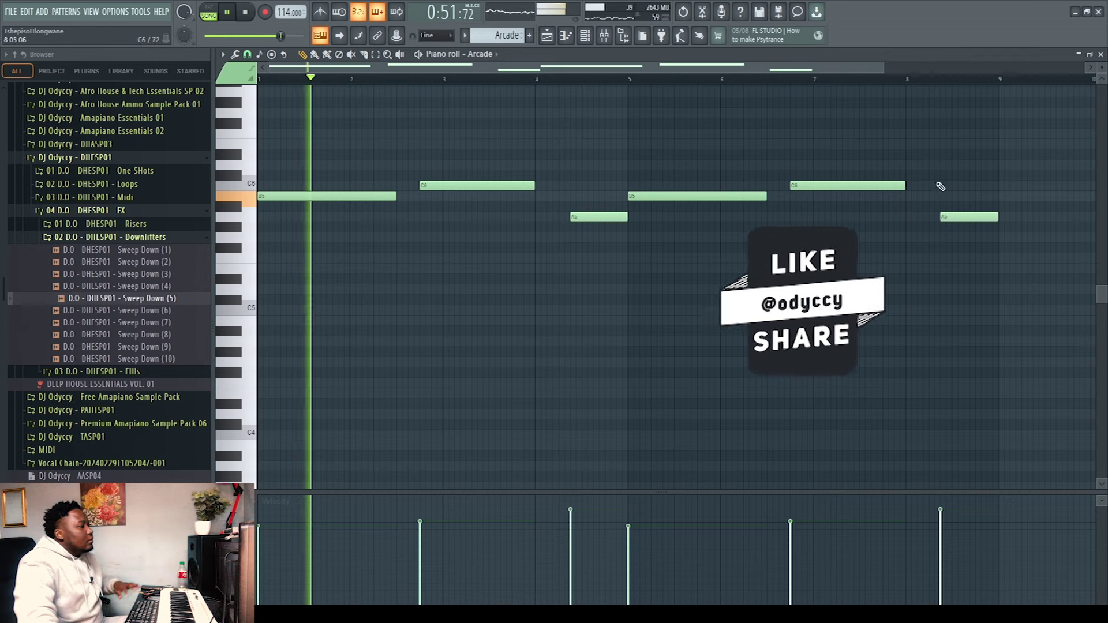
{"action": "left_click", "coordinate": [1102, 55]}
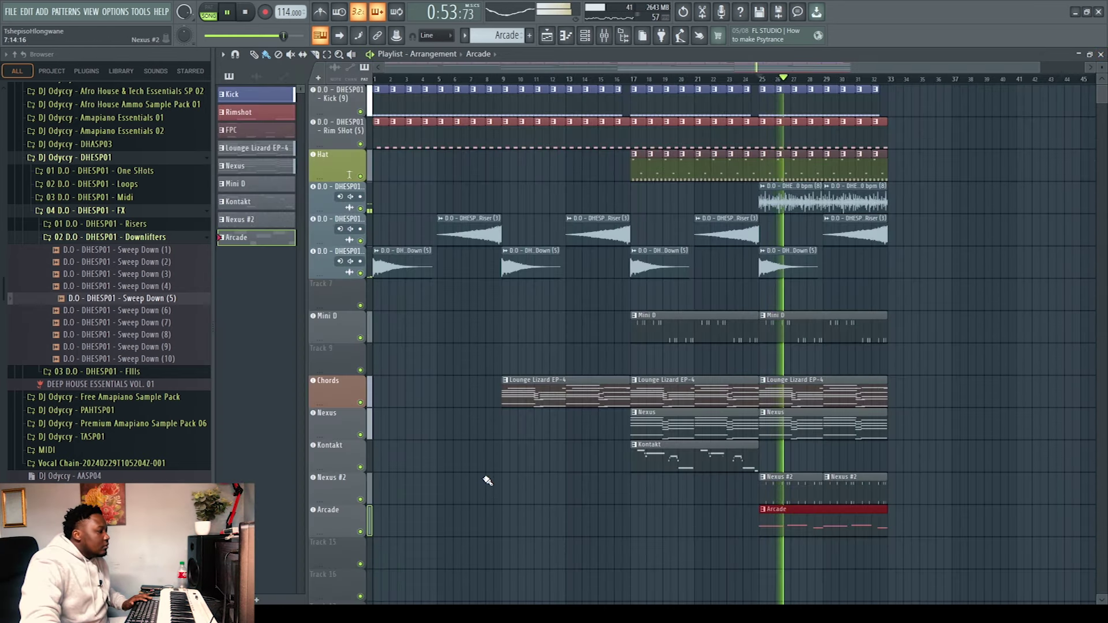
Set the Tape Delay macro to 0.58 on Arcade's Still Got Time kit and close the plugin.
{"action": "double_click", "coordinate": [339, 520]}
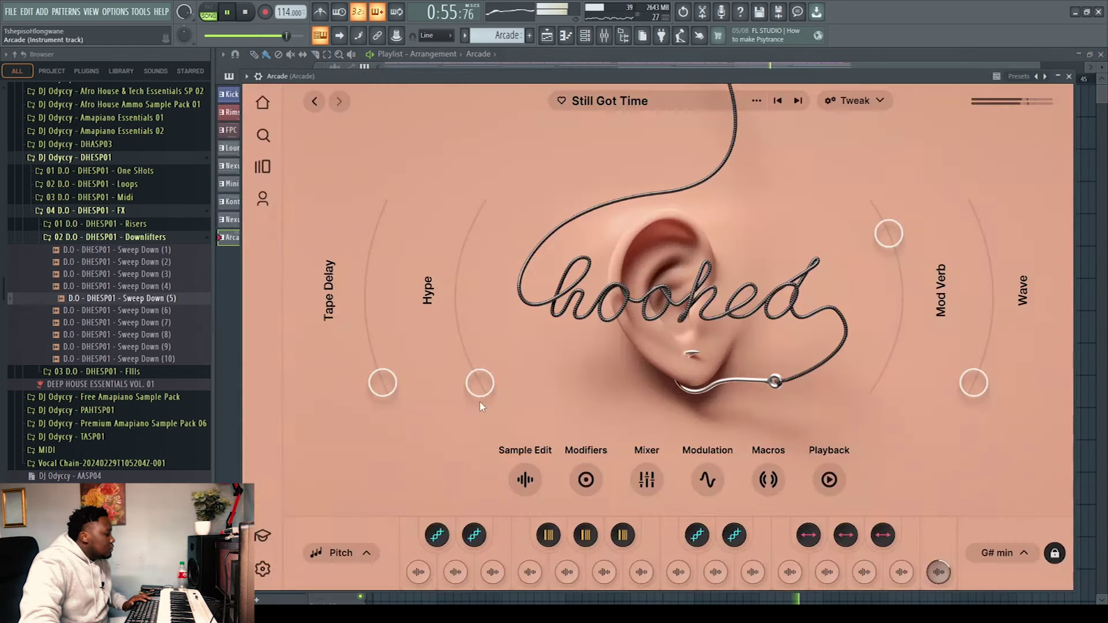
{"action": "left_click_drag", "start_coordinate": [383, 383], "coordinate": [373, 268]}
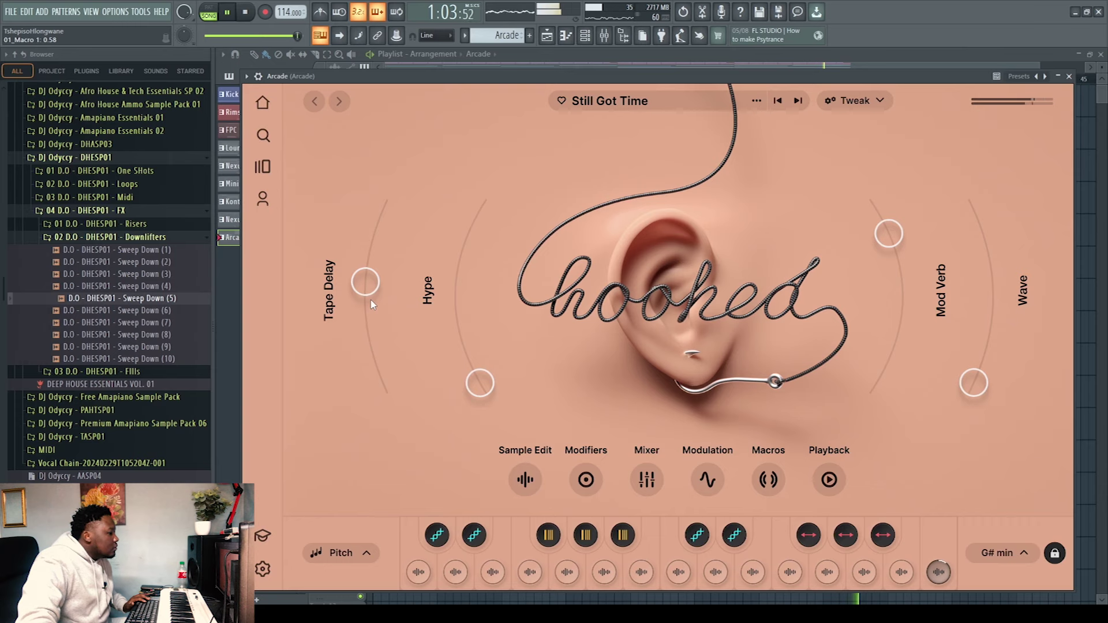
{"action": "left_click", "coordinate": [1069, 76]}
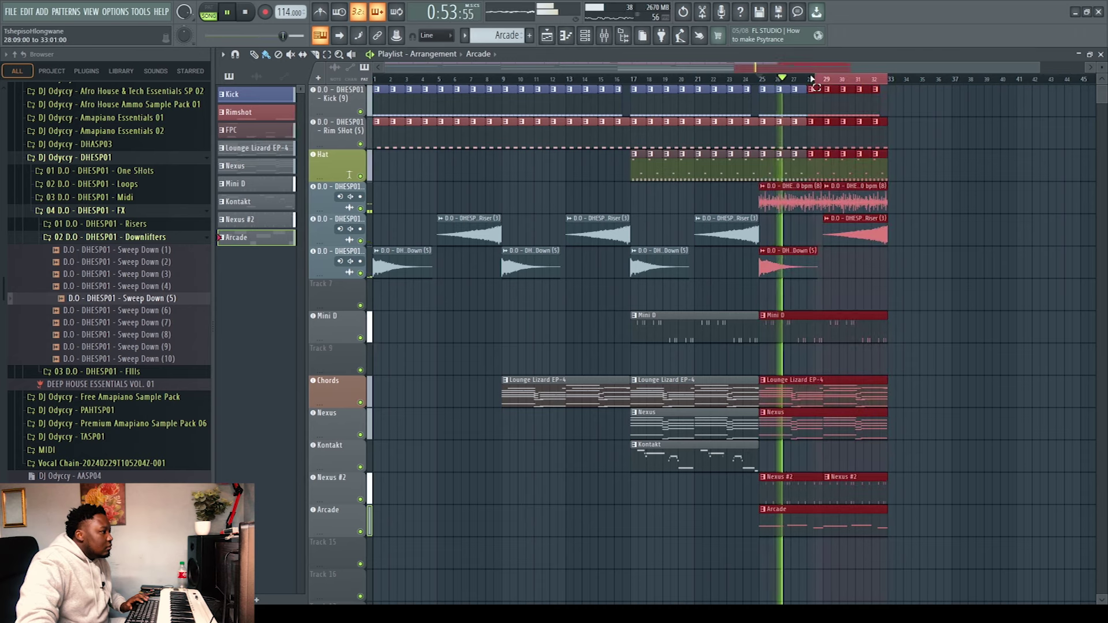
Set the playlist time selection to bars 25 to 32 and save the project.
{"action": "left_click_drag", "start_coordinate": [811, 76], "coordinate": [757, 79]}
{"action": "key", "text": "ctrl+s"}
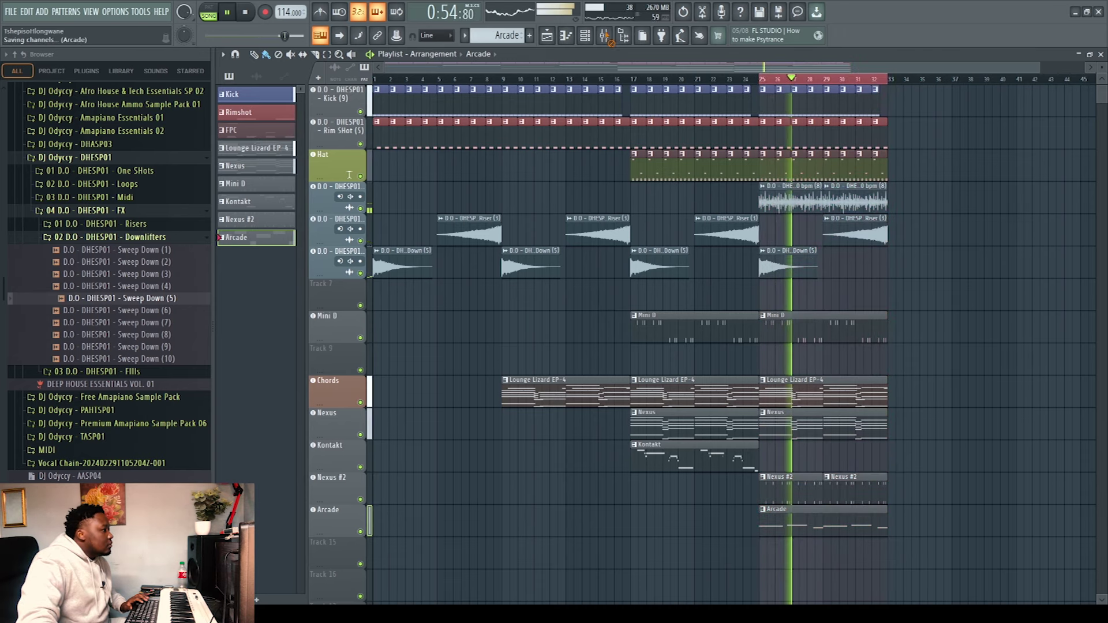
Move the Arcade mixer channel from insert 7 to insert 18, directly after Nexus #2.
{"action": "key", "text": "F9"}
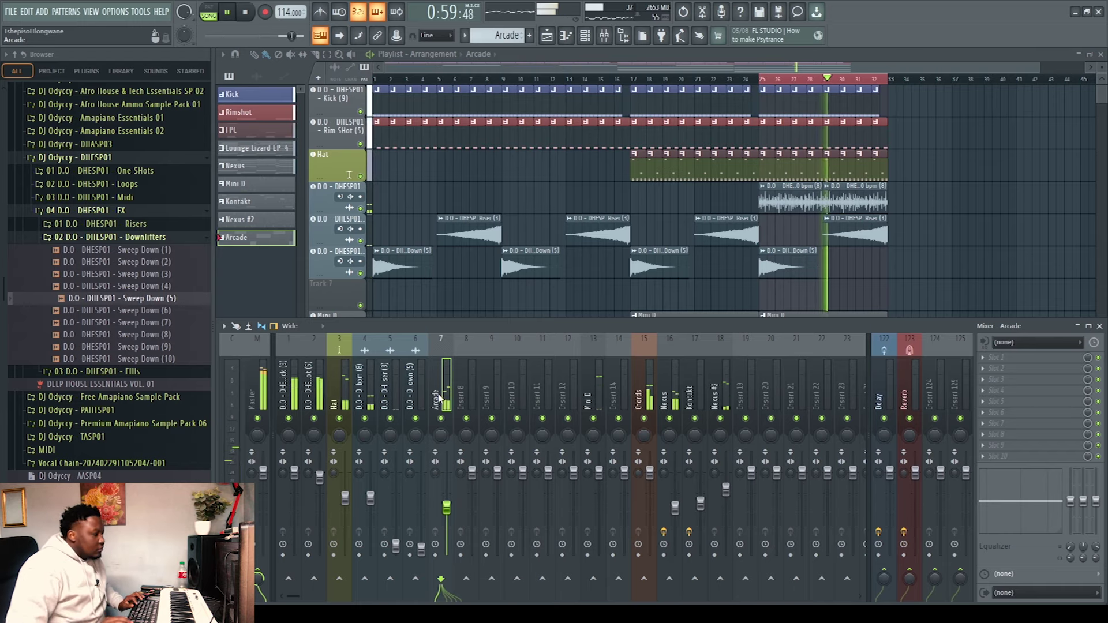
{"action": "key", "text": "alt+Right"}
{"action": "key", "text": "alt+Right"}
{"action": "key", "text": "alt+Right"}
{"action": "key", "text": "alt+Right"}
{"action": "key", "text": "alt+Right"}
{"action": "key", "text": "alt+Right"}
{"action": "key", "text": "alt+Right"}
{"action": "key", "text": "alt+Right"}
{"action": "key", "text": "alt+Right"}
{"action": "key", "text": "alt+Right"}
{"action": "key", "text": "alt+Right"}
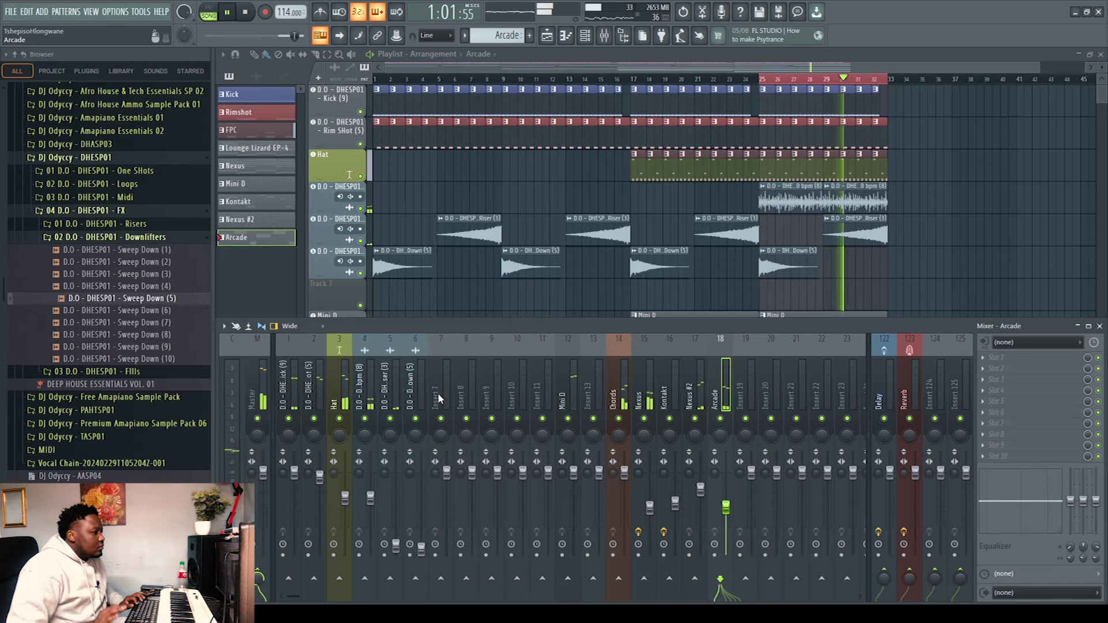
Add Fruity Delay 3 in the fifth effect slot of the Arcade mixer channel.
{"action": "left_click", "coordinate": [985, 404]}
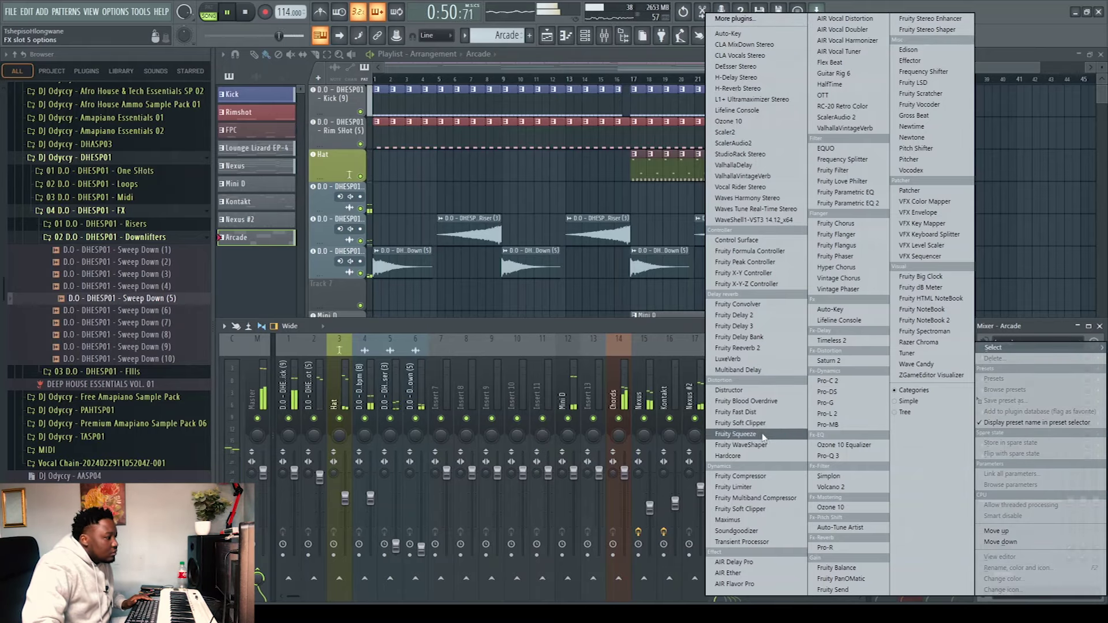
{"action": "left_click", "coordinate": [747, 327]}
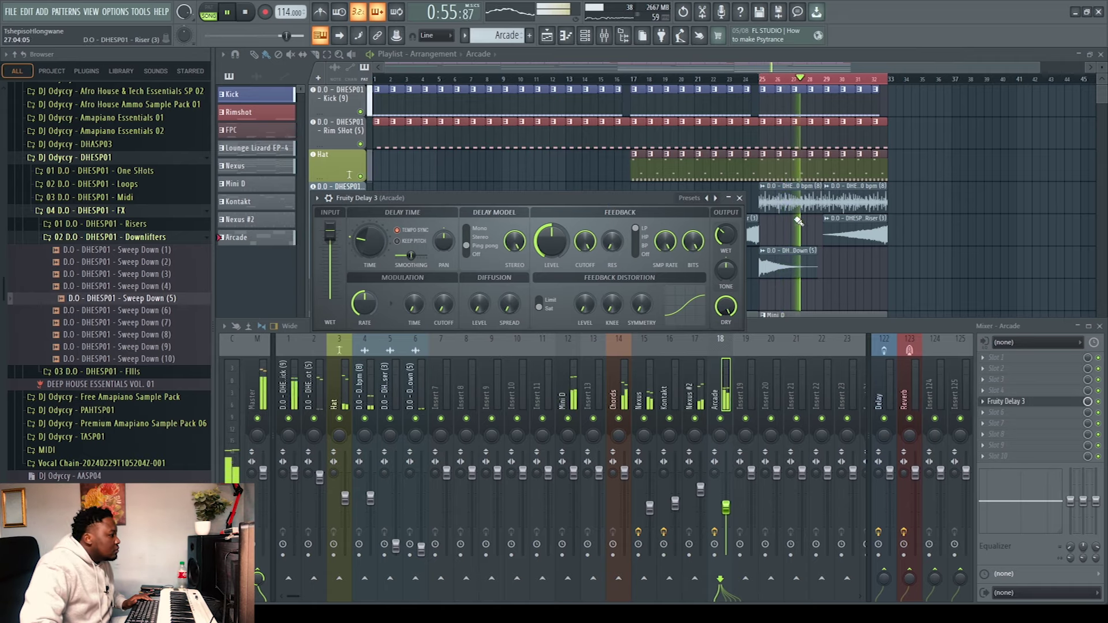
{"action": "left_click", "coordinate": [740, 199]}
Extend the playlist time selection to cover bars 1 to 32.
{"action": "left_click_drag", "start_coordinate": [888, 79], "coordinate": [376, 80]}
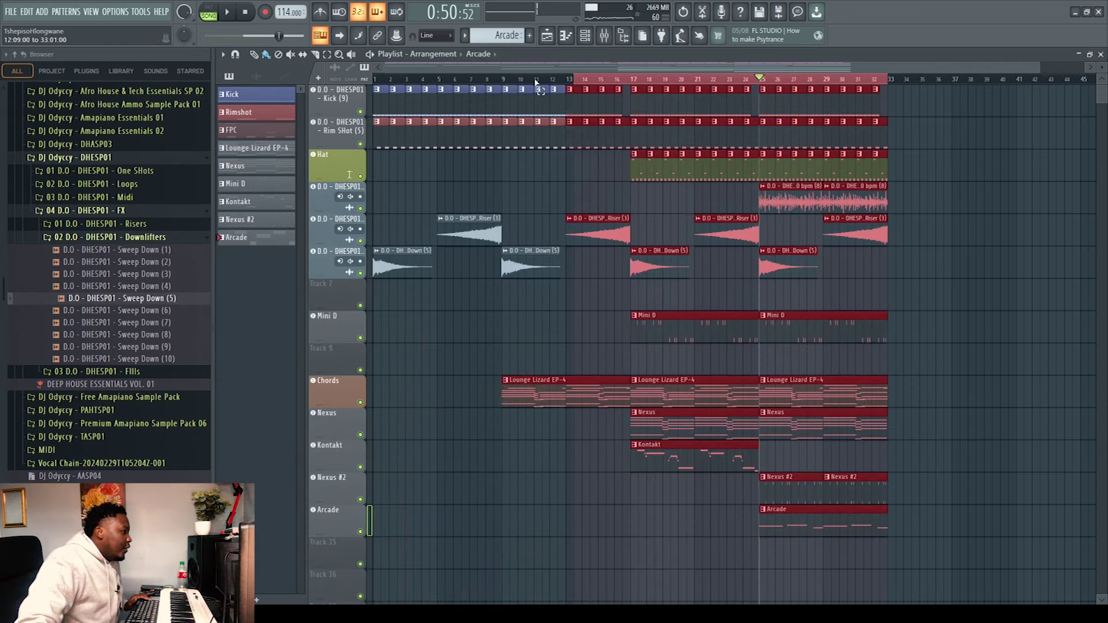
{"action": "right_click", "coordinate": [1005, 258]}
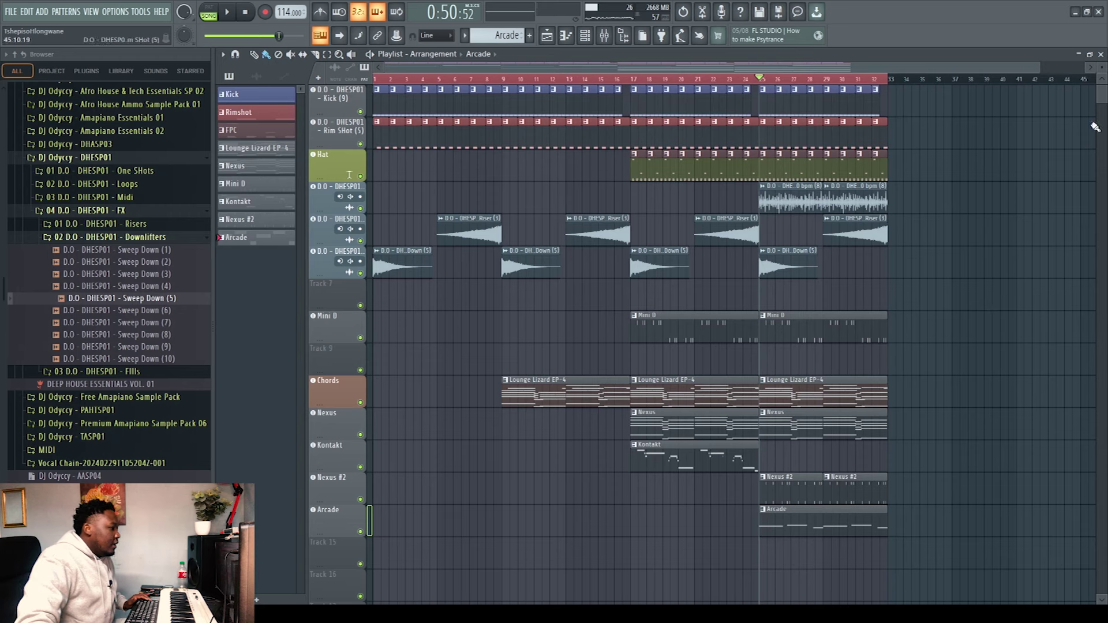
Copy the Lounge Lizard EP-4, Nexus, riser and downlifter clips from bars 25 to 32 into bars 33 to 40.
{"action": "scroll", "coordinate": [349, 175], "scroll_direction": "down", "scroll_amount": 3}
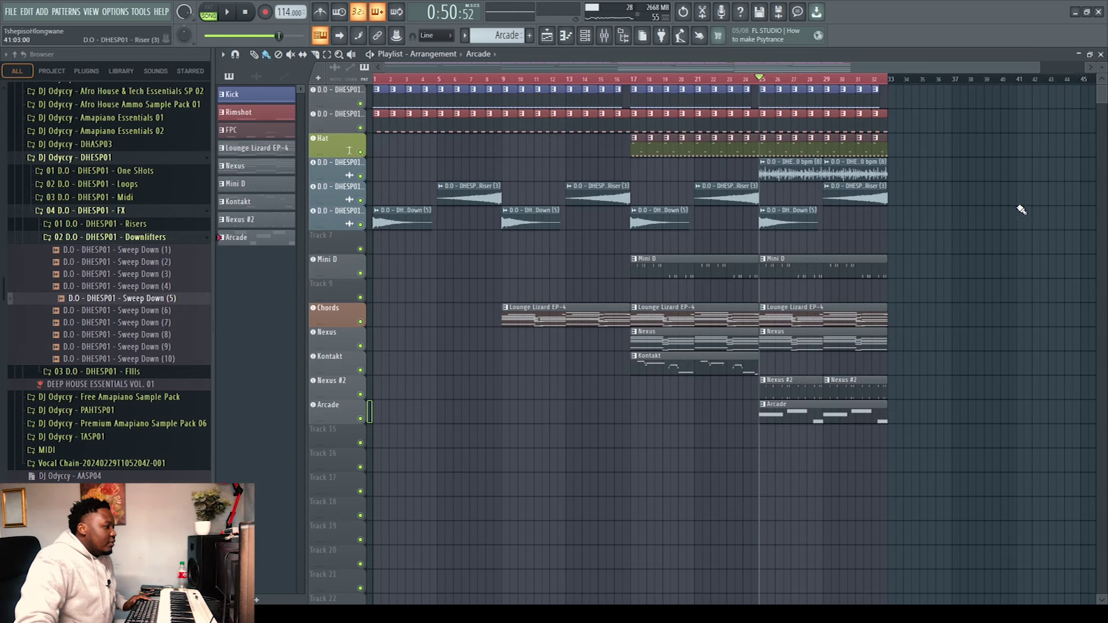
{"action": "left_click_drag", "start_coordinate": [922, 353], "coordinate": [909, 321]}
{"action": "right_click", "coordinate": [944, 234]}
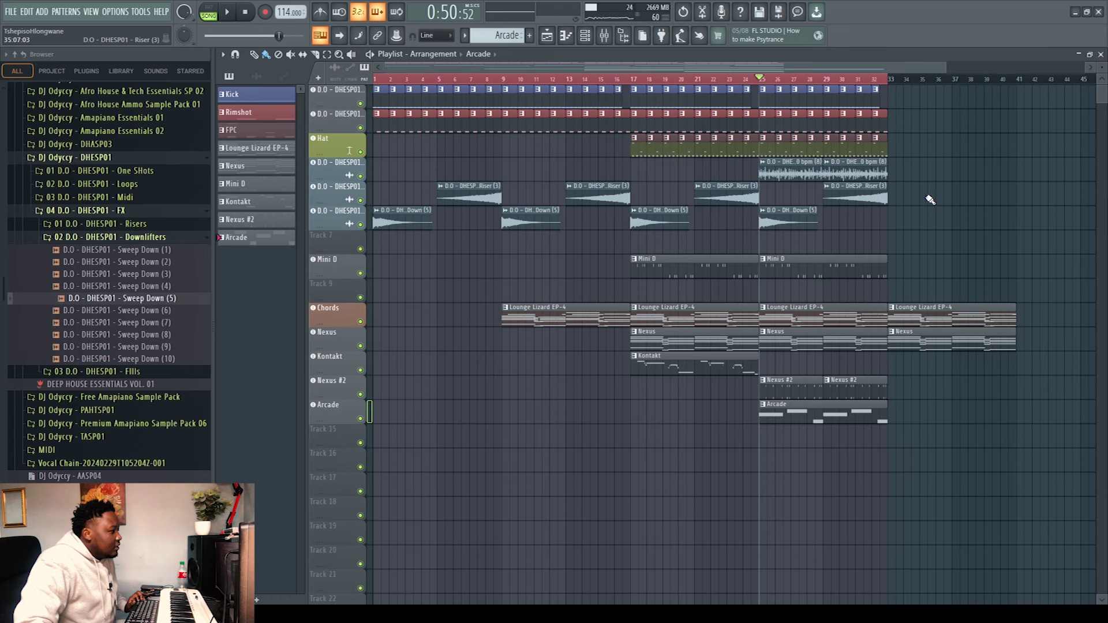
{"action": "left_click_drag", "start_coordinate": [916, 227], "coordinate": [812, 179]}
{"action": "left_click_drag", "start_coordinate": [785, 225], "coordinate": [929, 230]}
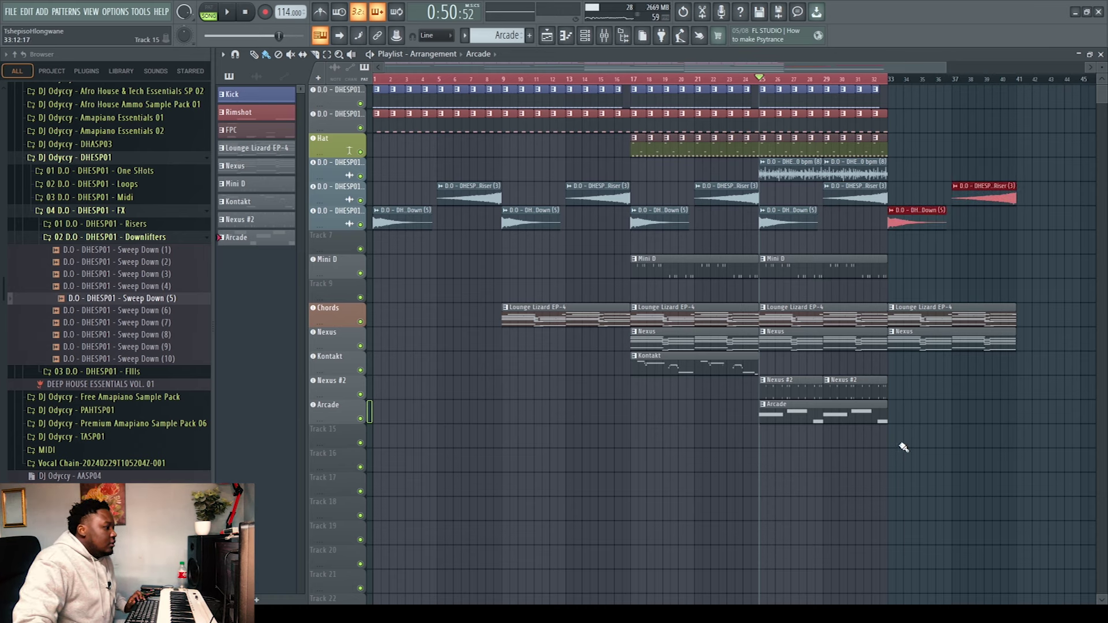
Copy all clips of bars 25 to 32 to bar 41, and copy the Arcade clip to bar 33.
{"action": "left_click_drag", "start_coordinate": [891, 440], "coordinate": [1008, 107]}
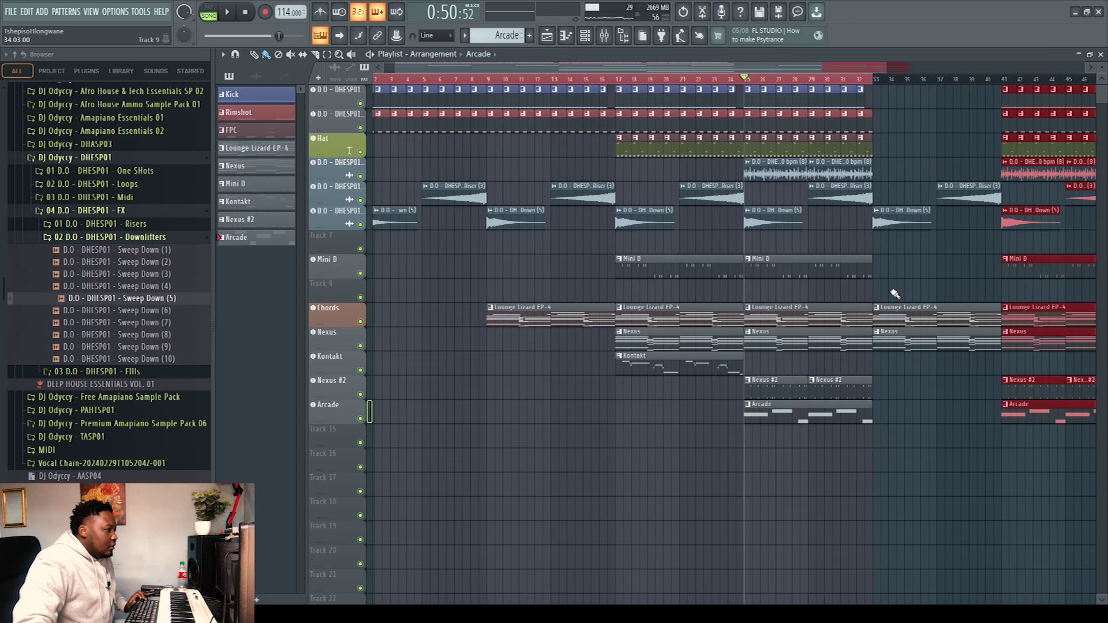
{"action": "left_click", "coordinate": [899, 283], "text": "ctrl"}
{"action": "left_click_drag", "start_coordinate": [788, 420], "coordinate": [910, 420]}
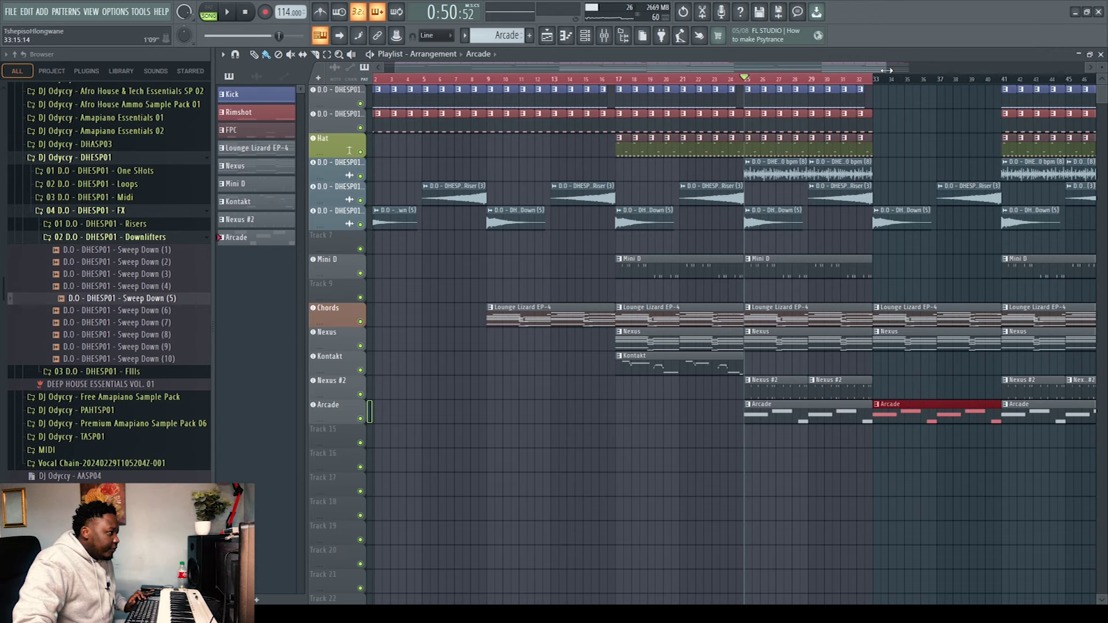
Extend the playlist time selection over the whole arrangement, bars 1 to 48.
{"action": "left_click_drag", "start_coordinate": [887, 71], "coordinate": [903, 71]}
{"action": "key", "text": "ctrl+a"}
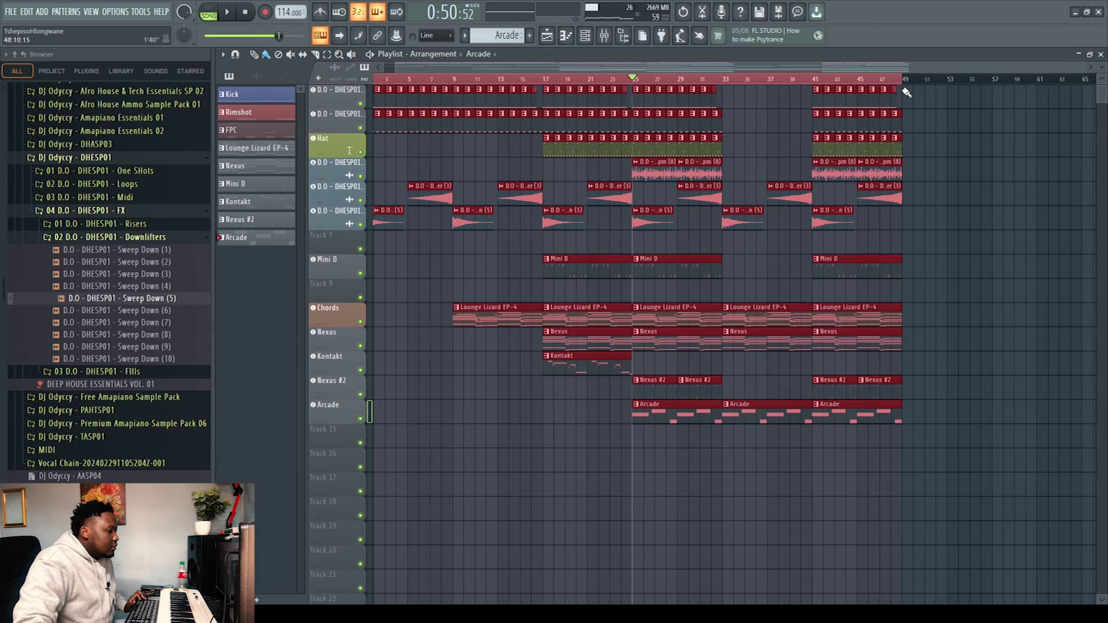
{"action": "left_click", "coordinate": [907, 92], "text": "ctrl"}
Place a Shaker Loop 110 bpm (8) clip at bar 37 on the shaker track.
{"action": "left_click", "coordinate": [696, 172]}
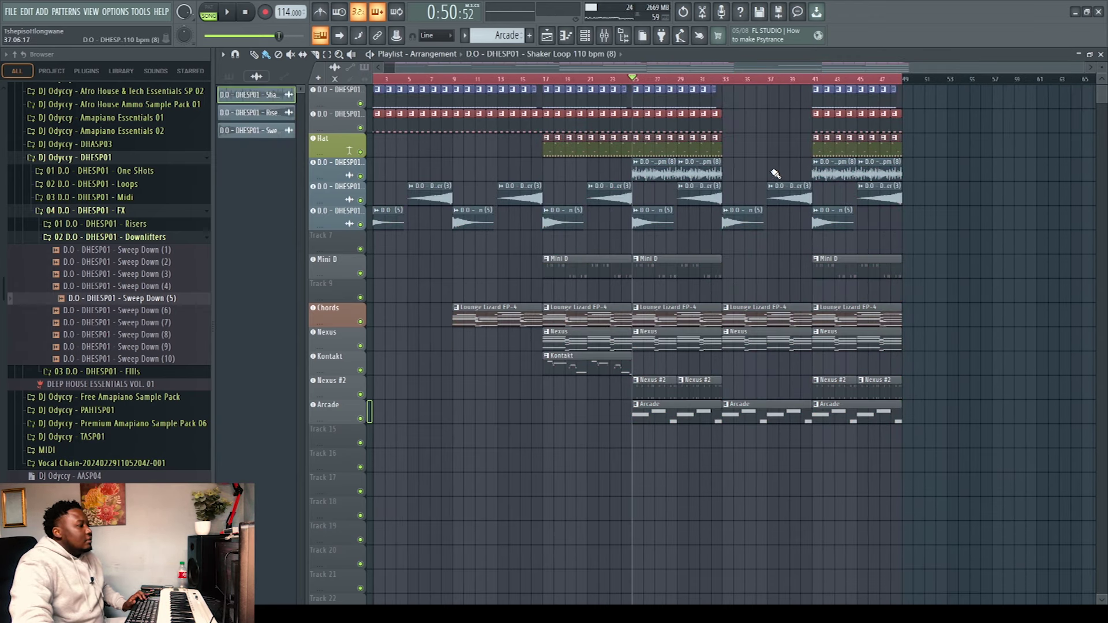
{"action": "left_click", "coordinate": [983, 169], "text": "ctrl"}
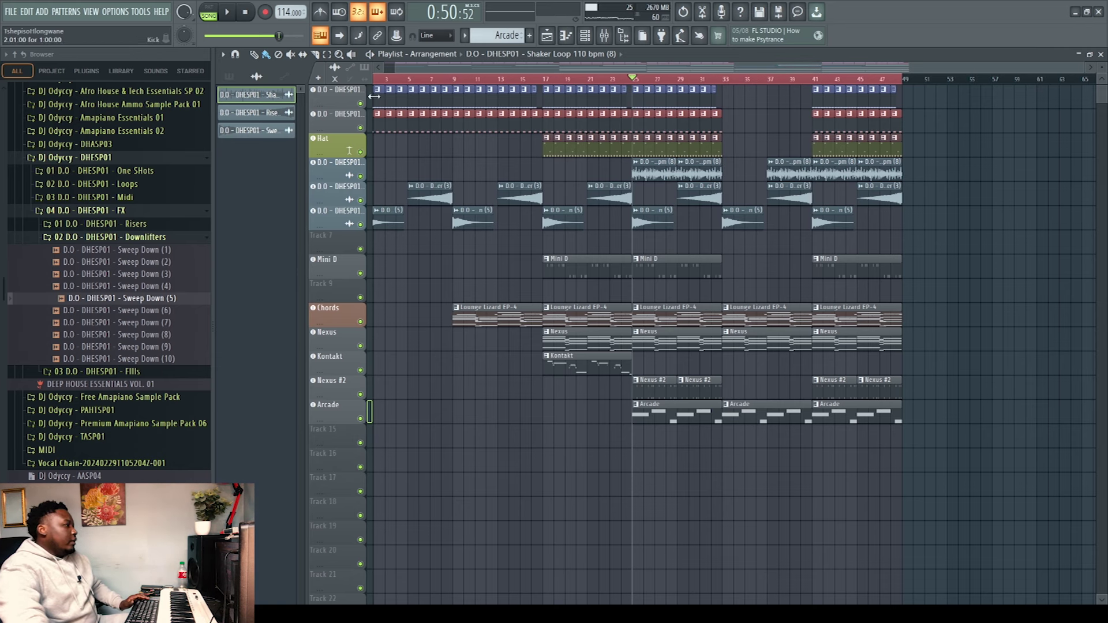
Play back the arrangement from the start and check the channel levels in the mixer.
{"action": "left_click_drag", "start_coordinate": [406, 65], "coordinate": [367, 69]}
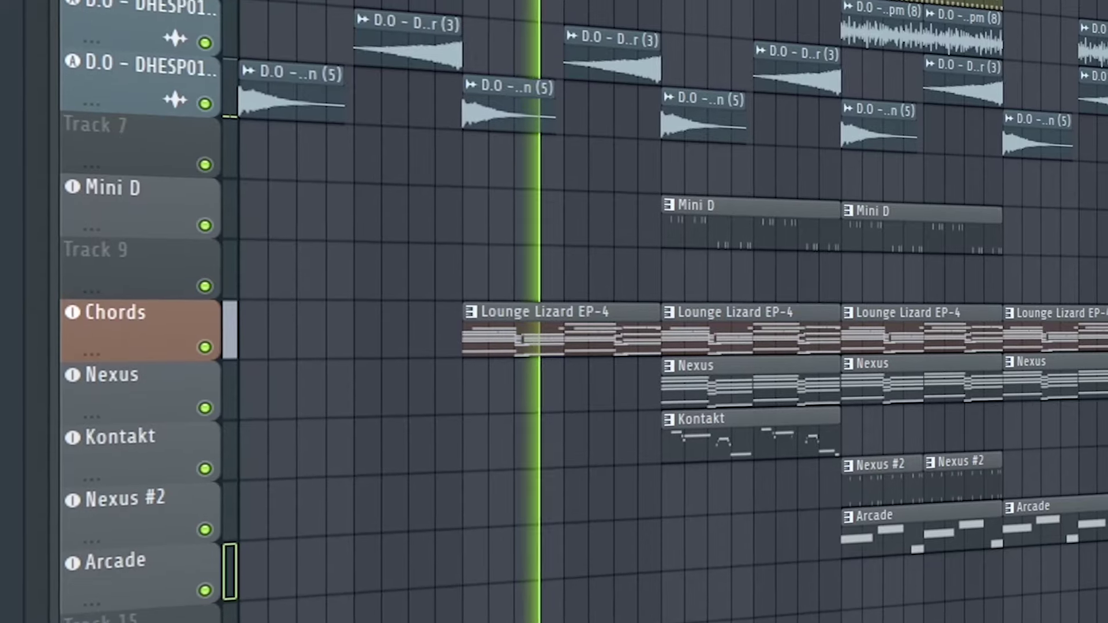
{"action": "key", "text": "F9"}
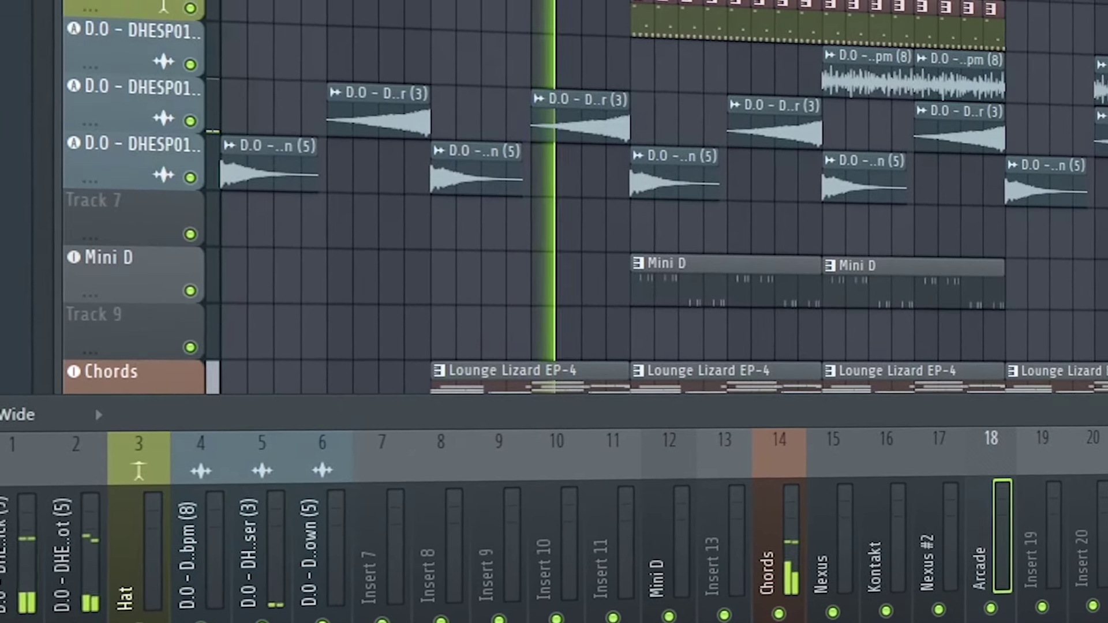
{"action": "key", "text": "F9"}
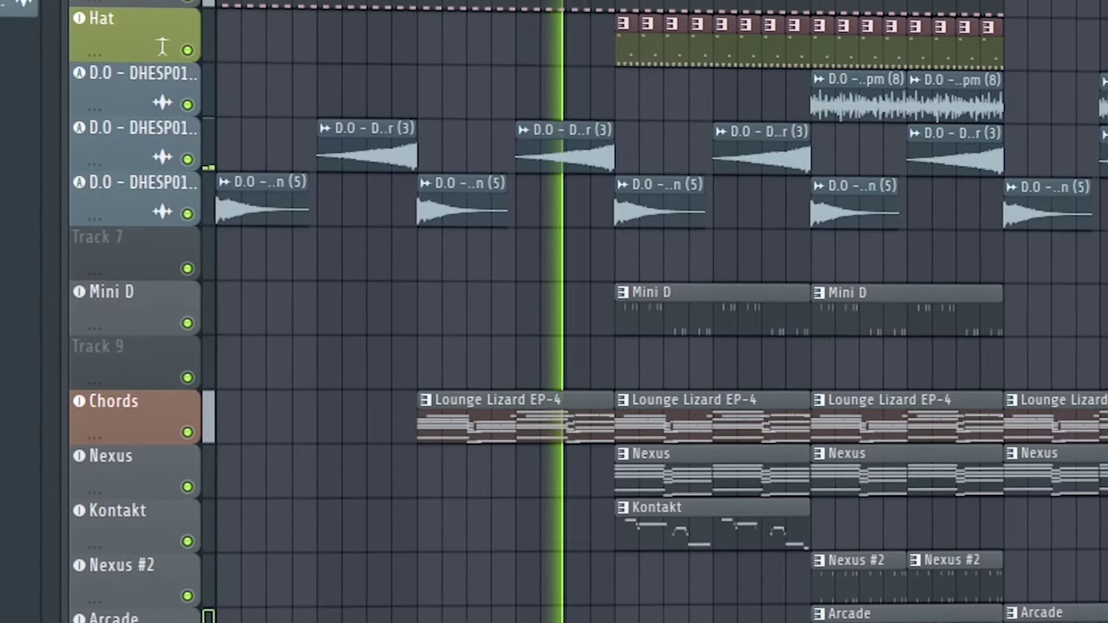